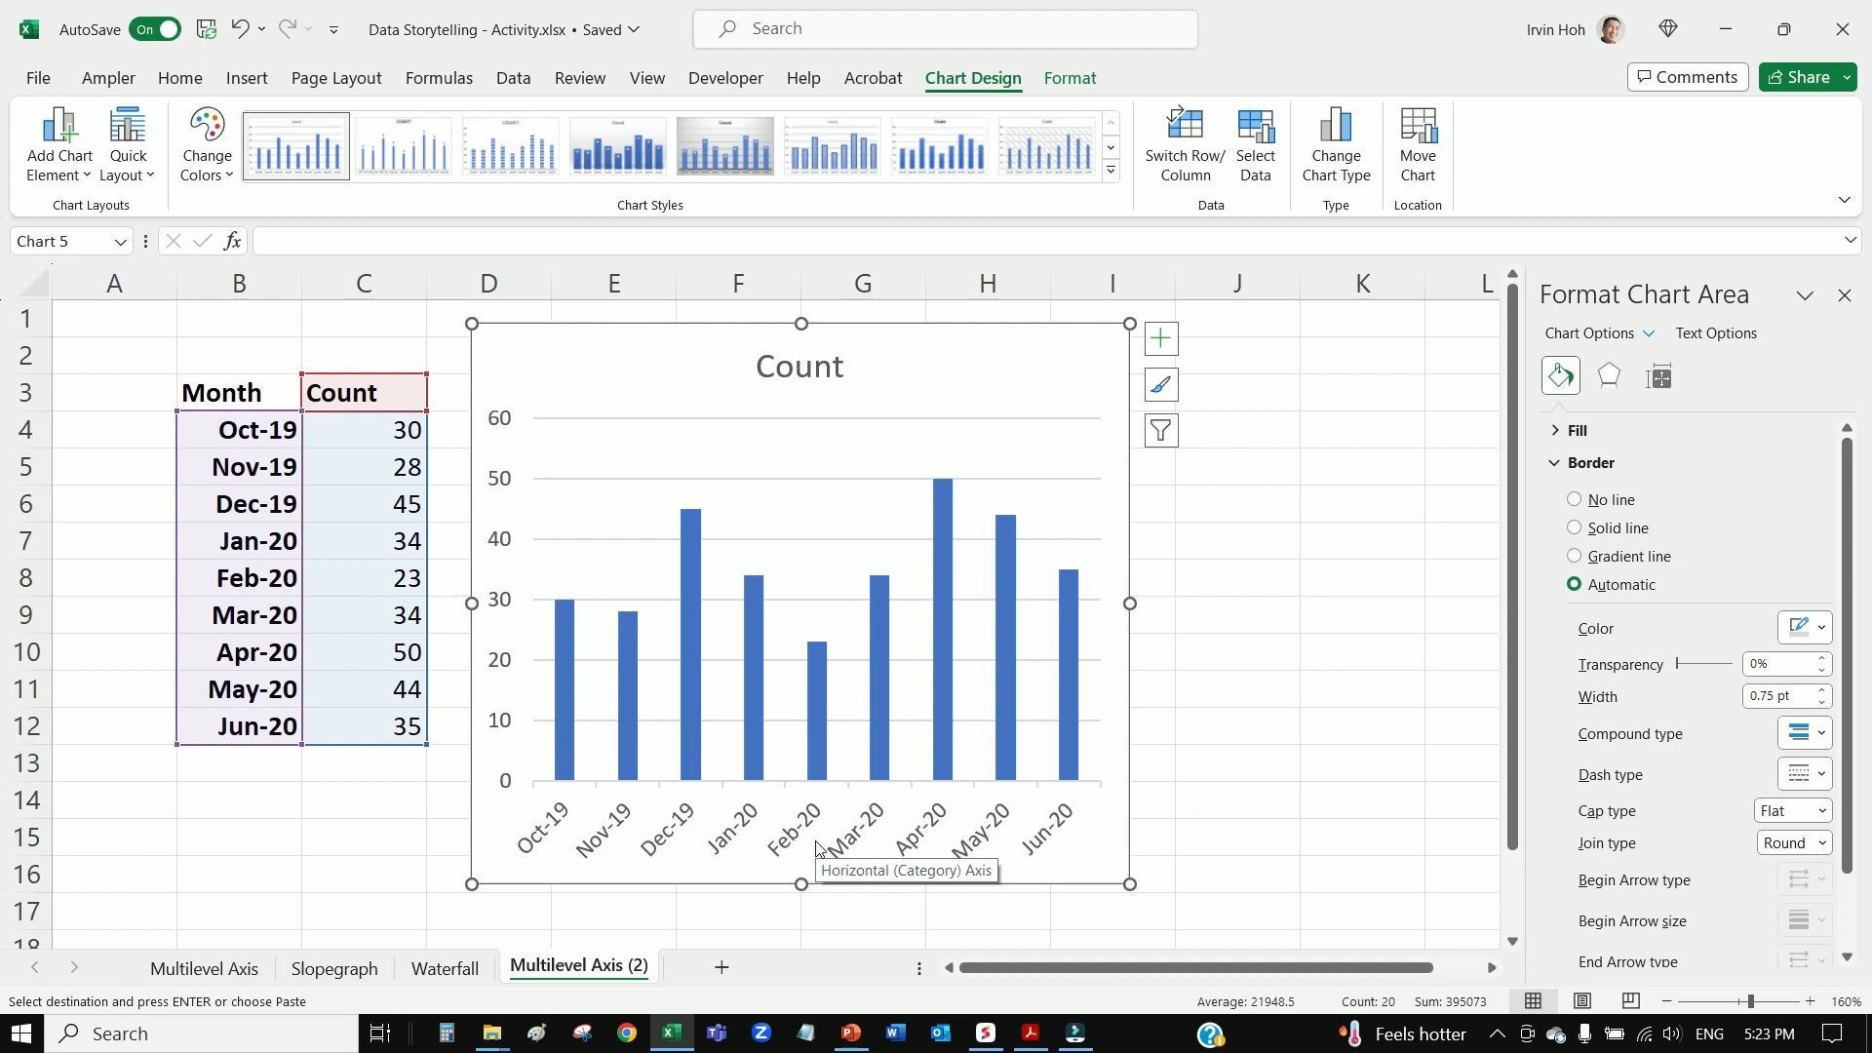
# Add a Year column beside the months: header Year in A3, 2019 in A4 and 2020 in A7
pyautogui.click(156, 392)
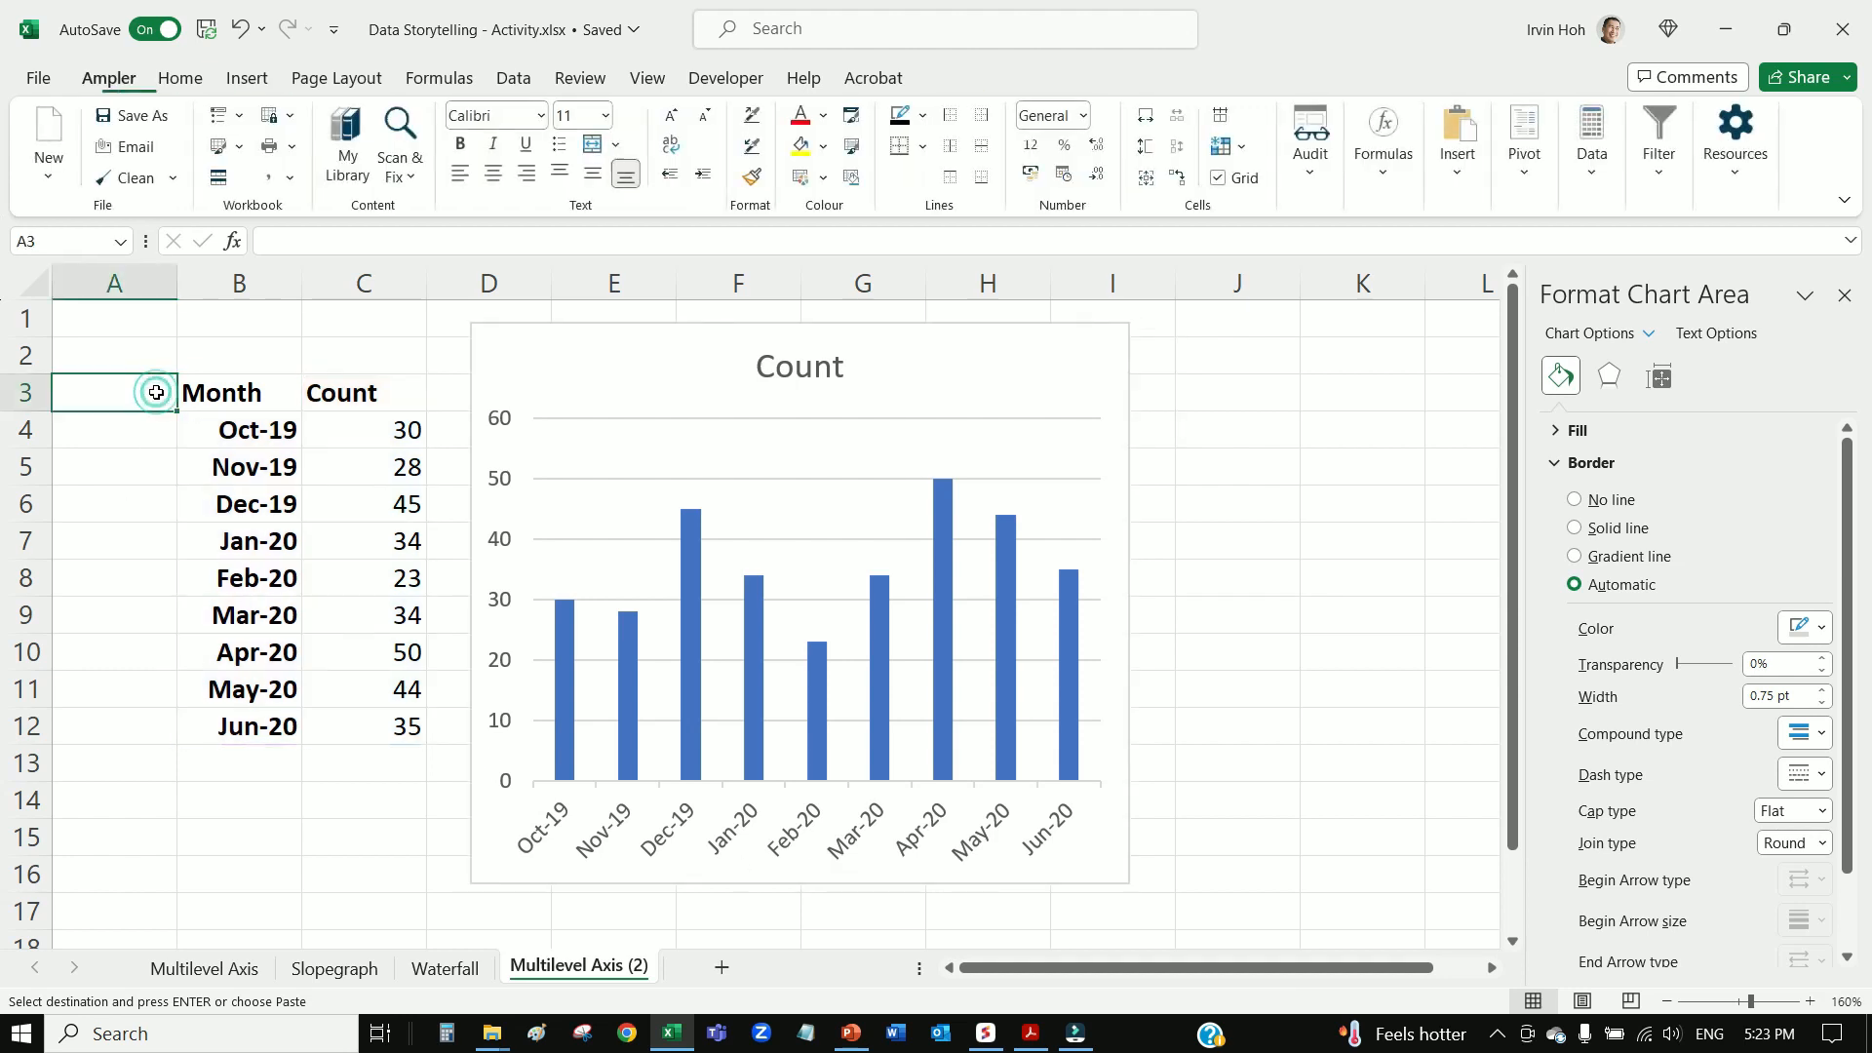
pyautogui.write('T')
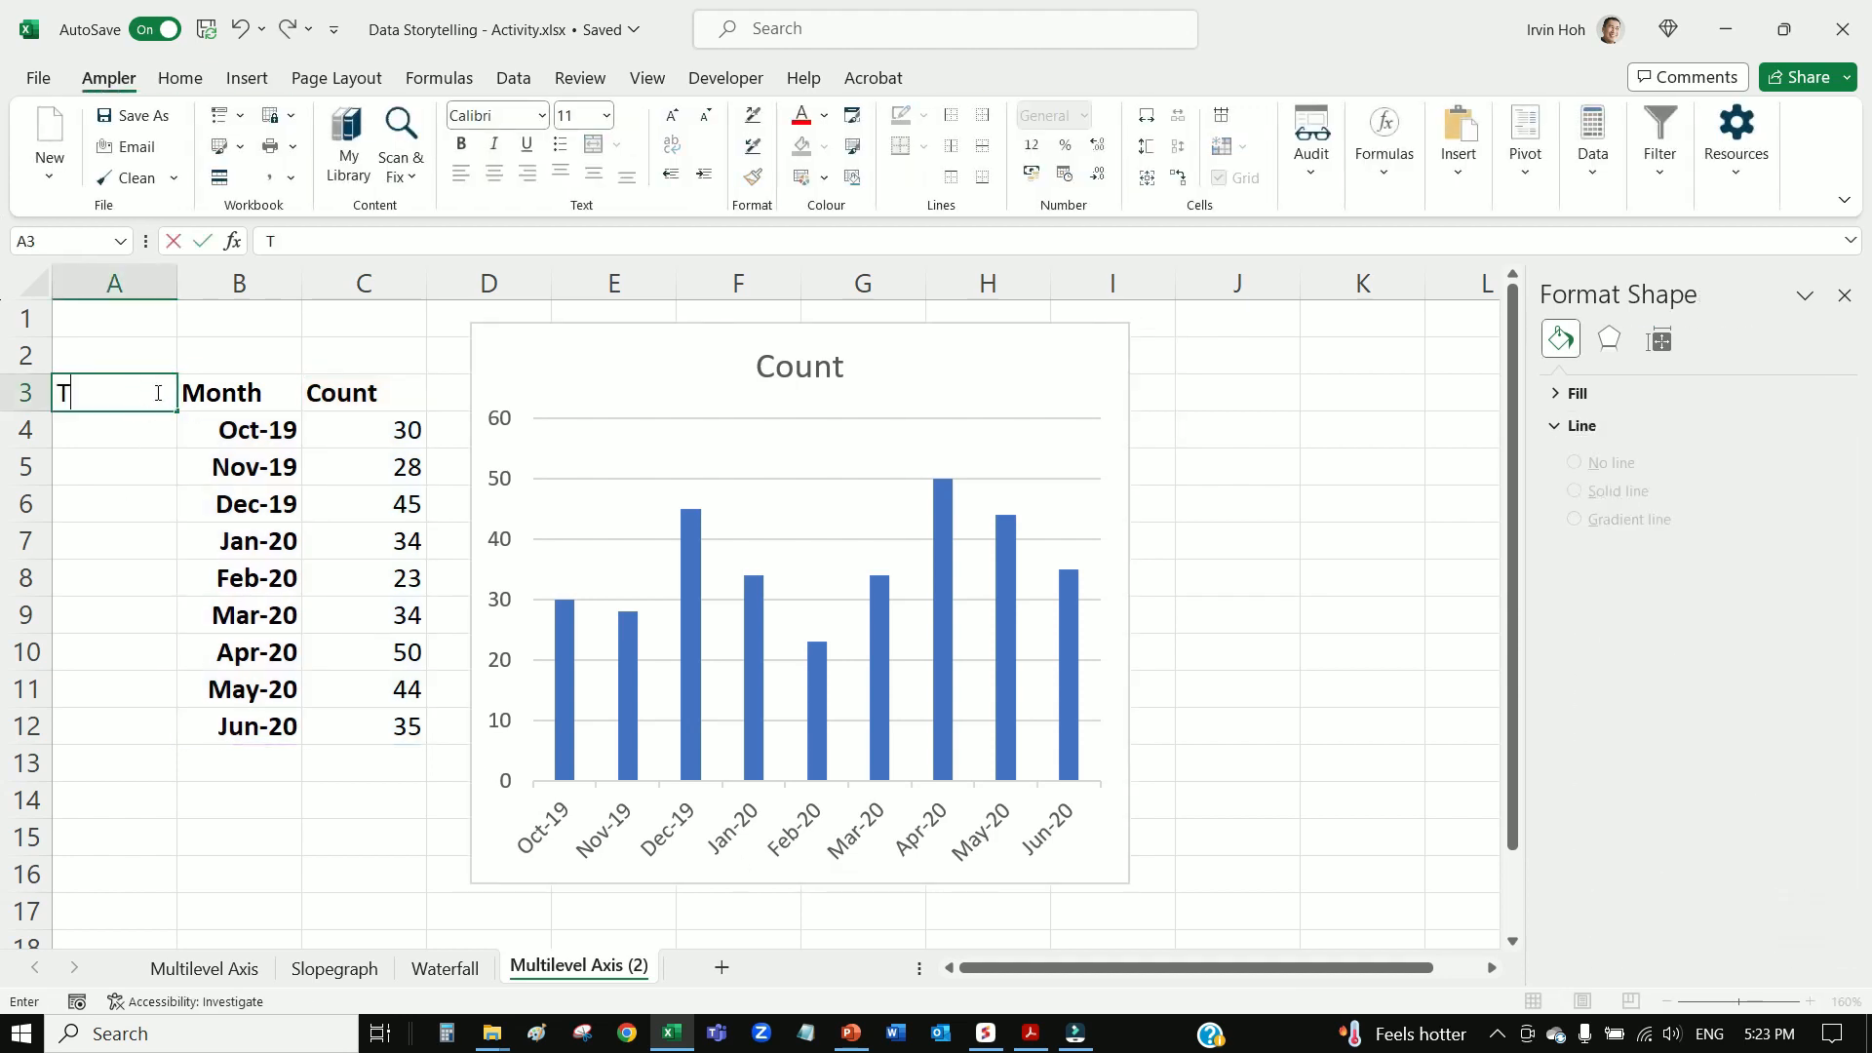
pyautogui.press('BackSpace')
pyautogui.write('Year')
pyautogui.click(133, 437)
pyautogui.write('20129')
pyautogui.press('BackSpace')
pyautogui.press('BackSpace')
pyautogui.write('9')
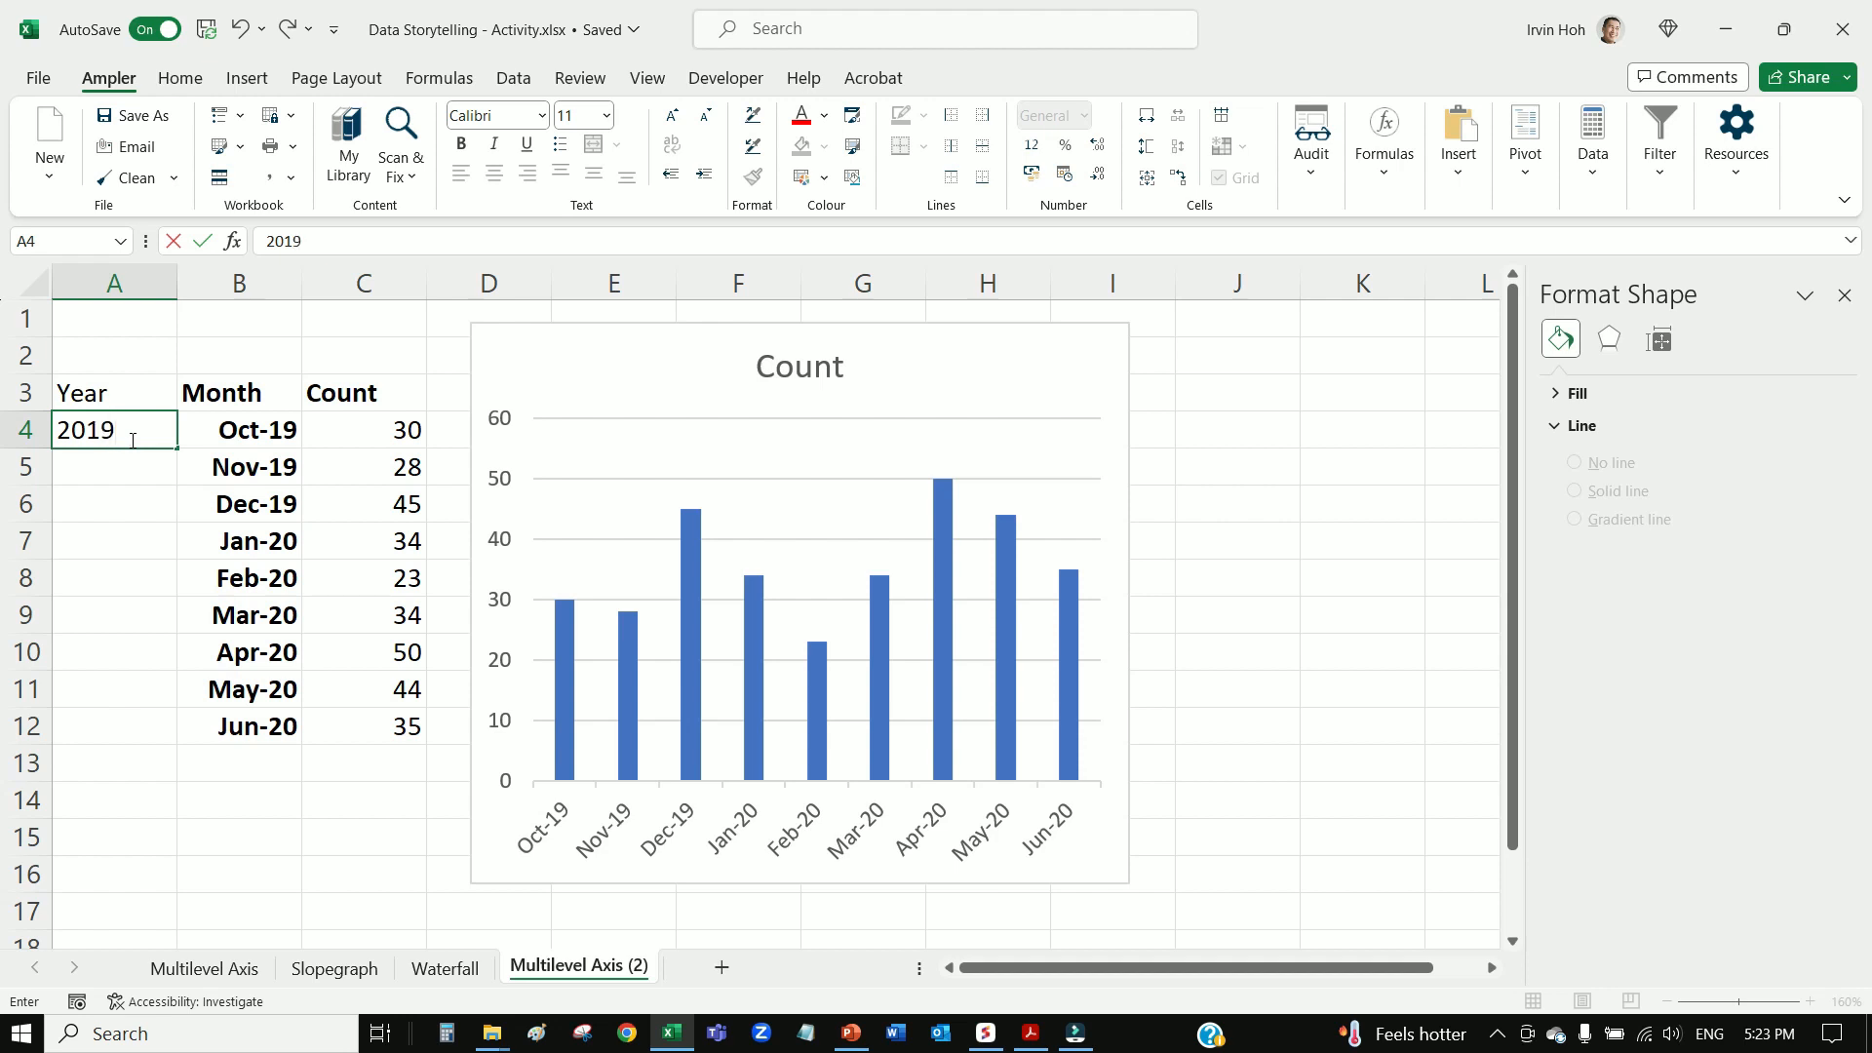
pyautogui.click(138, 547)
pyautogui.write('2020')
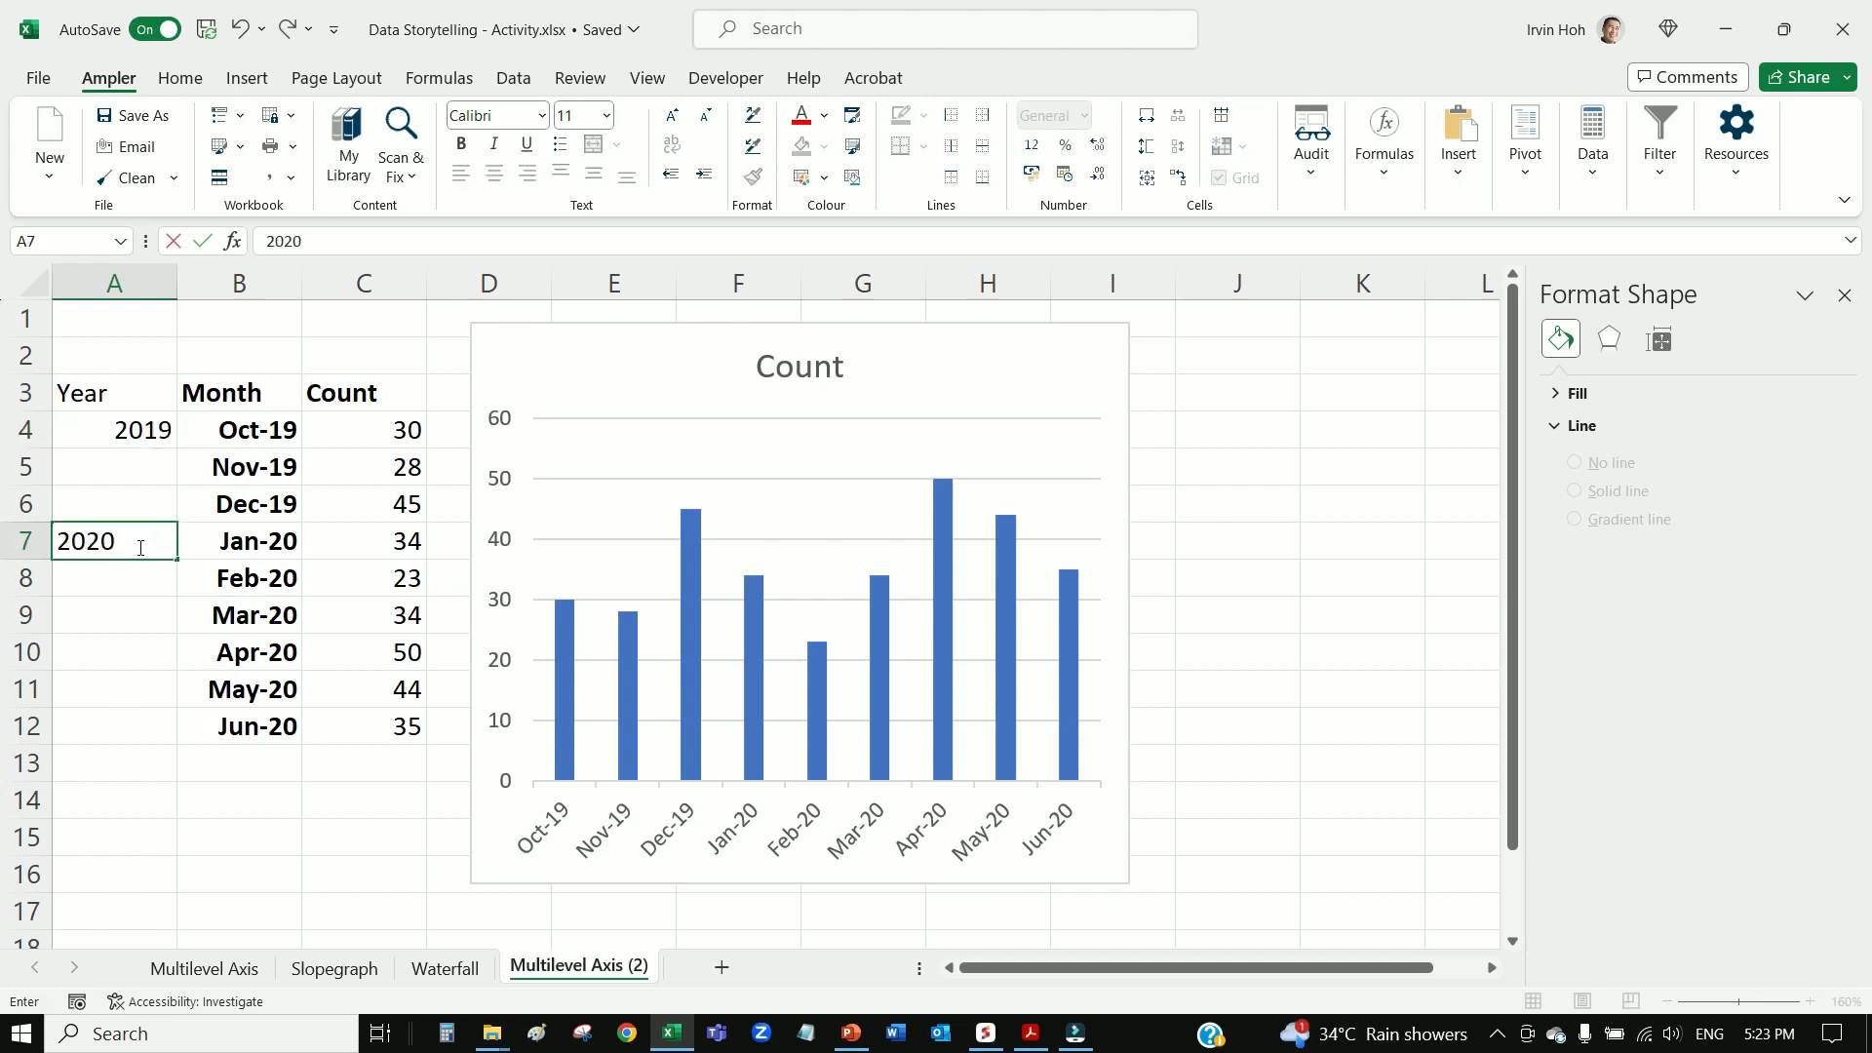
# Replace the dates in B4:B12 with month names, entering Oct and Nov and filling the series down to Jun
pyautogui.click(229, 433)
pyautogui.write('Oct')
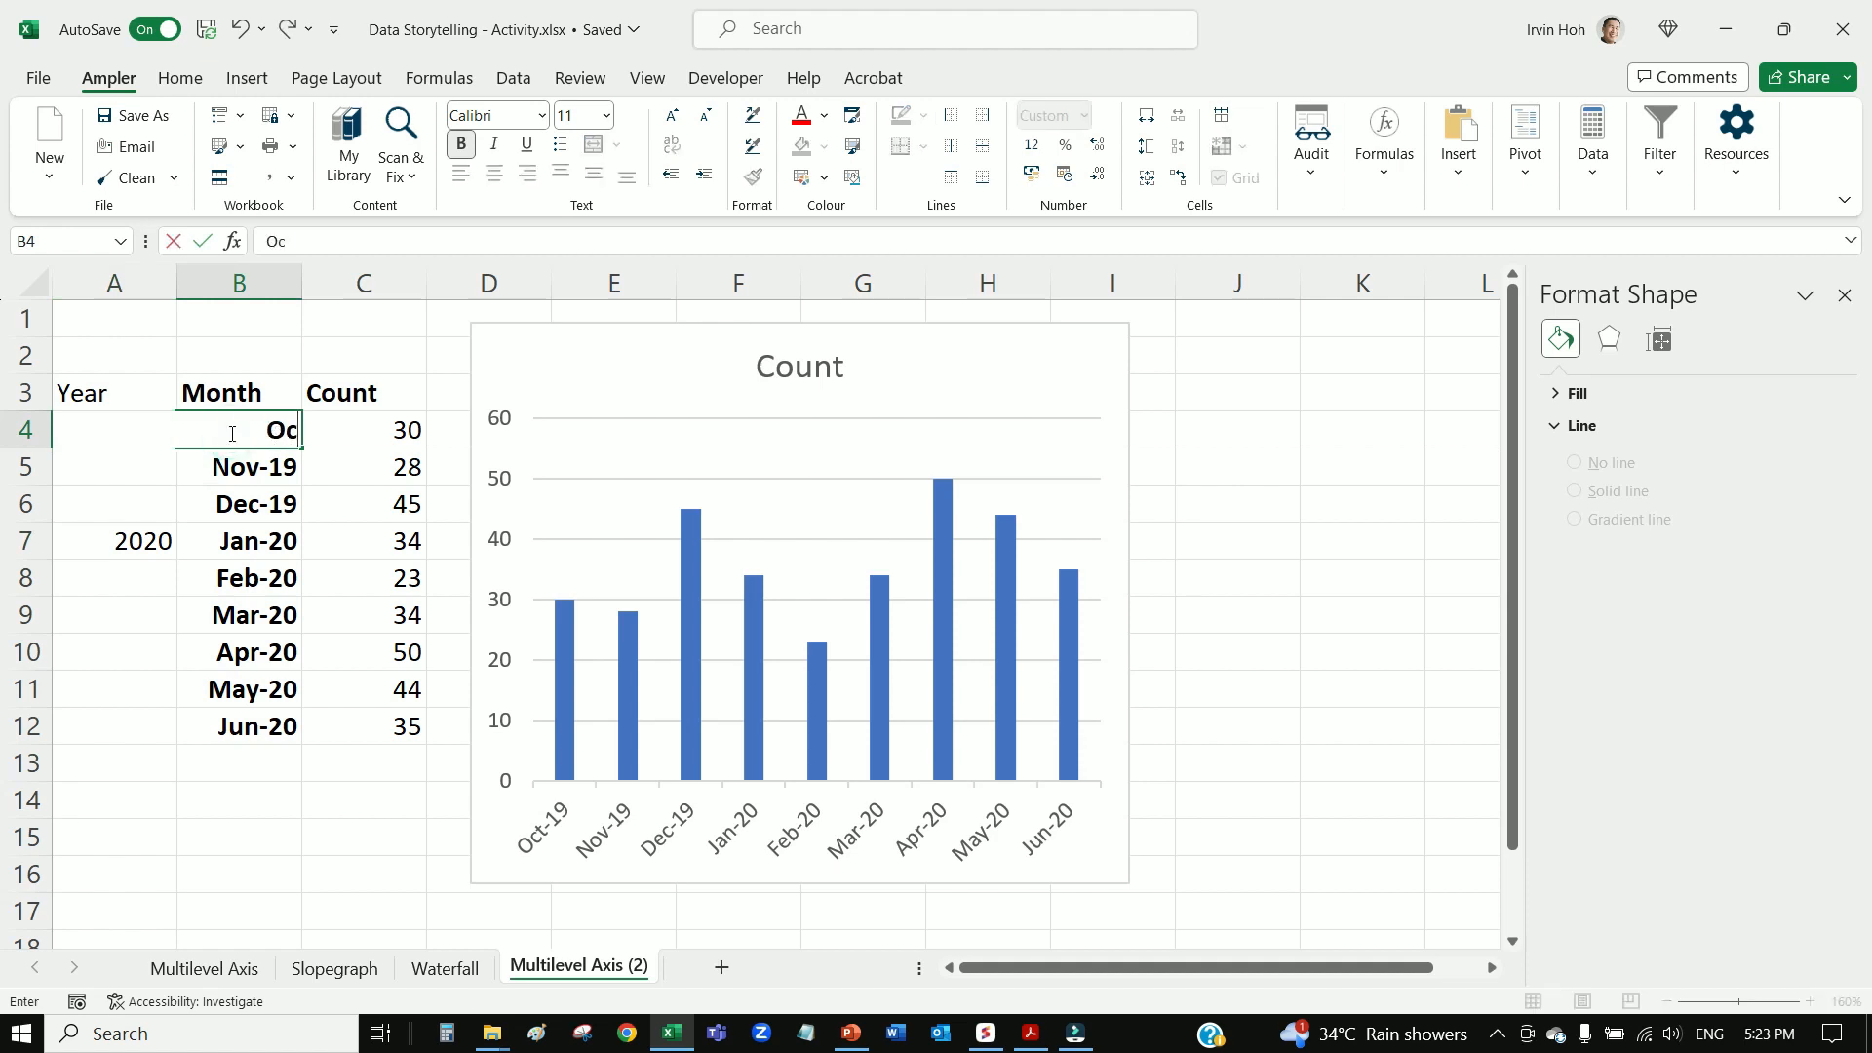
pyautogui.press('Return')
pyautogui.write('Nov')
pyautogui.press('Return')
pyautogui.press('Up')
pyautogui.press('Up')
pyautogui.keyDown('shift'); pyautogui.click(261, 469); pyautogui.keyUp('shift')
pyautogui.moveTo(301, 485); pyautogui.dragTo(300, 730)
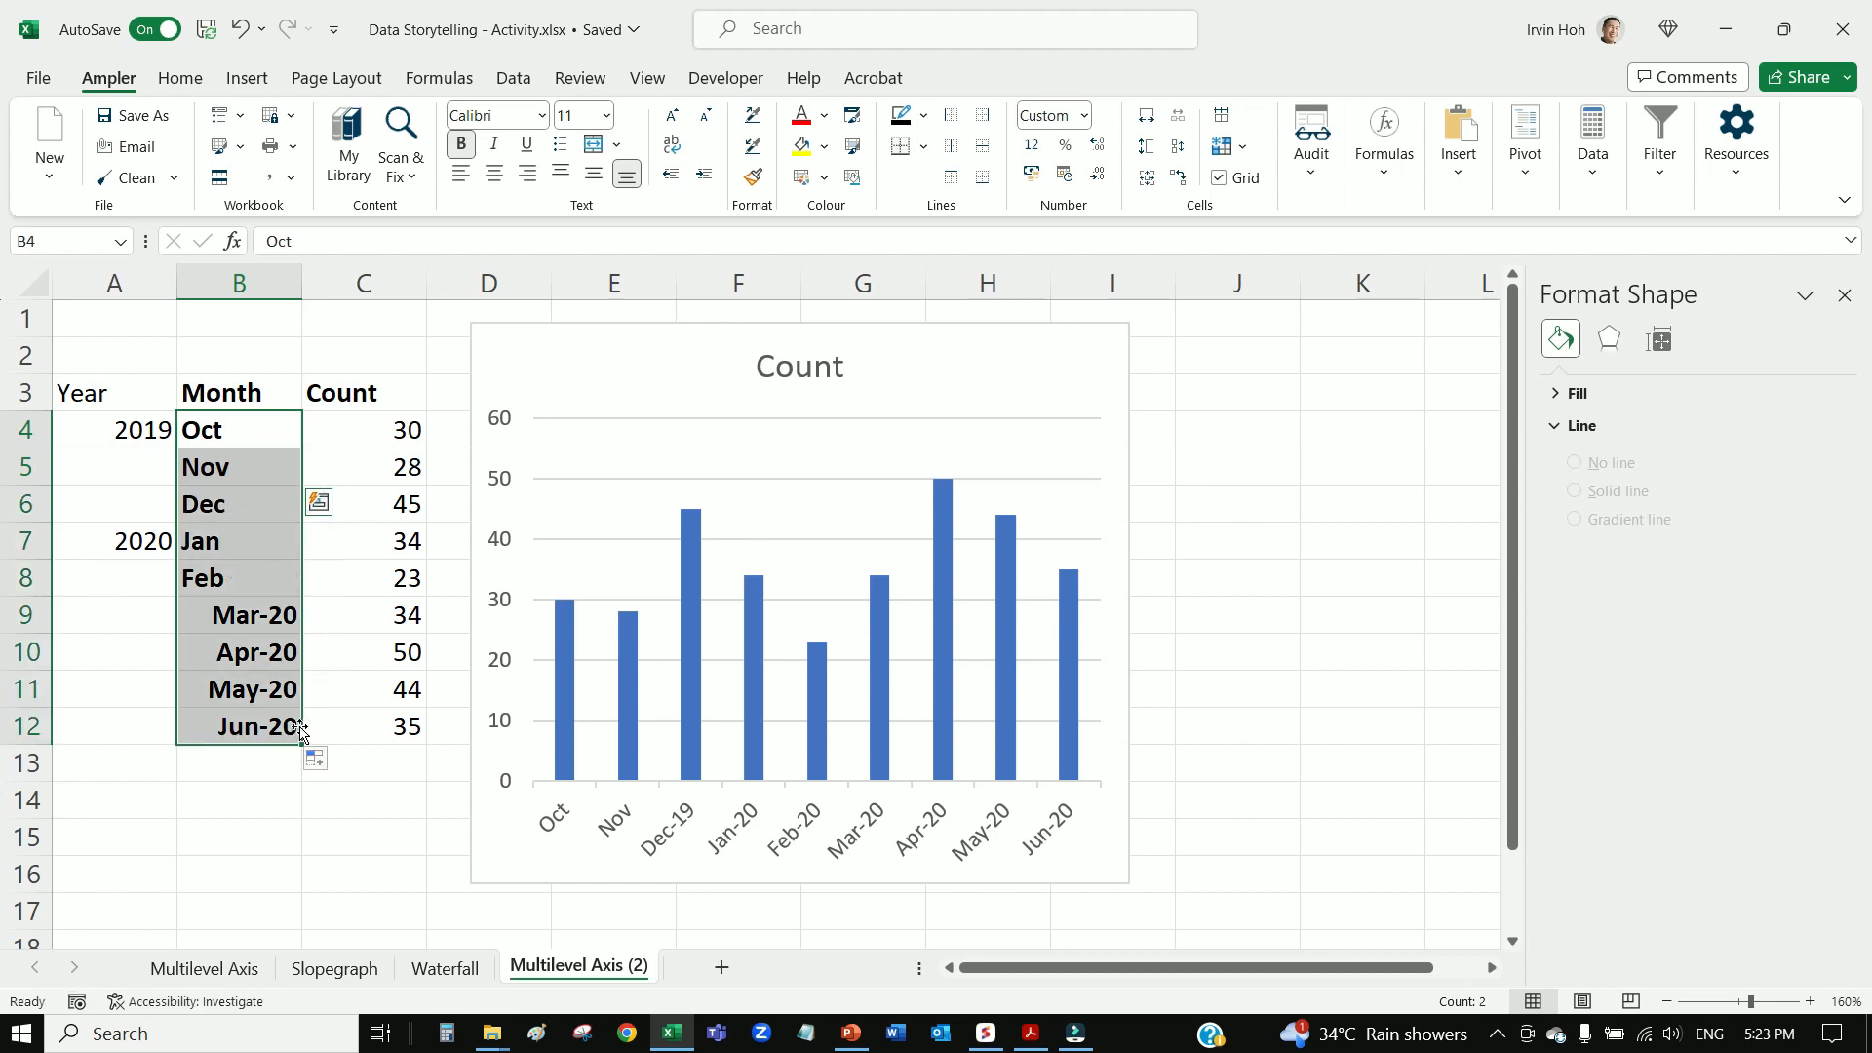
# Change the chart's horizontal axis label range to A4:B12 so it covers both year and month
pyautogui.click(588, 858)
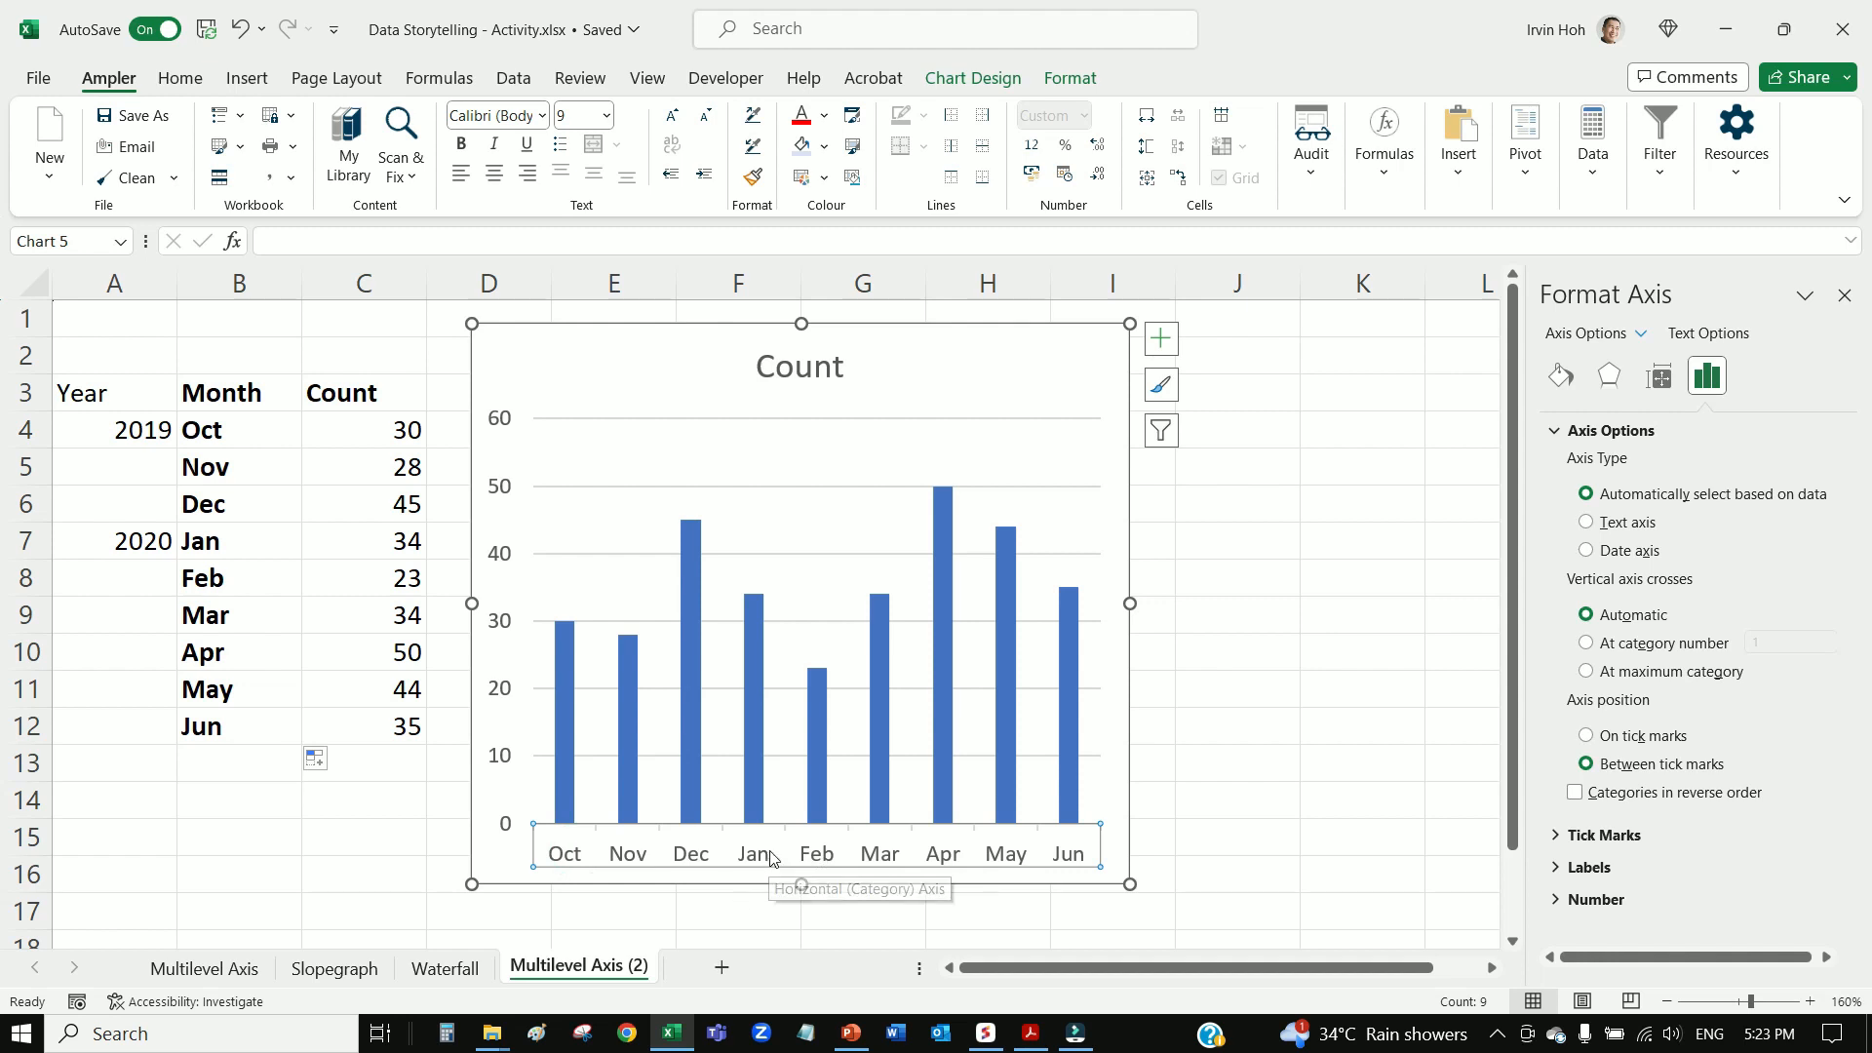
pyautogui.rightClick(609, 447)
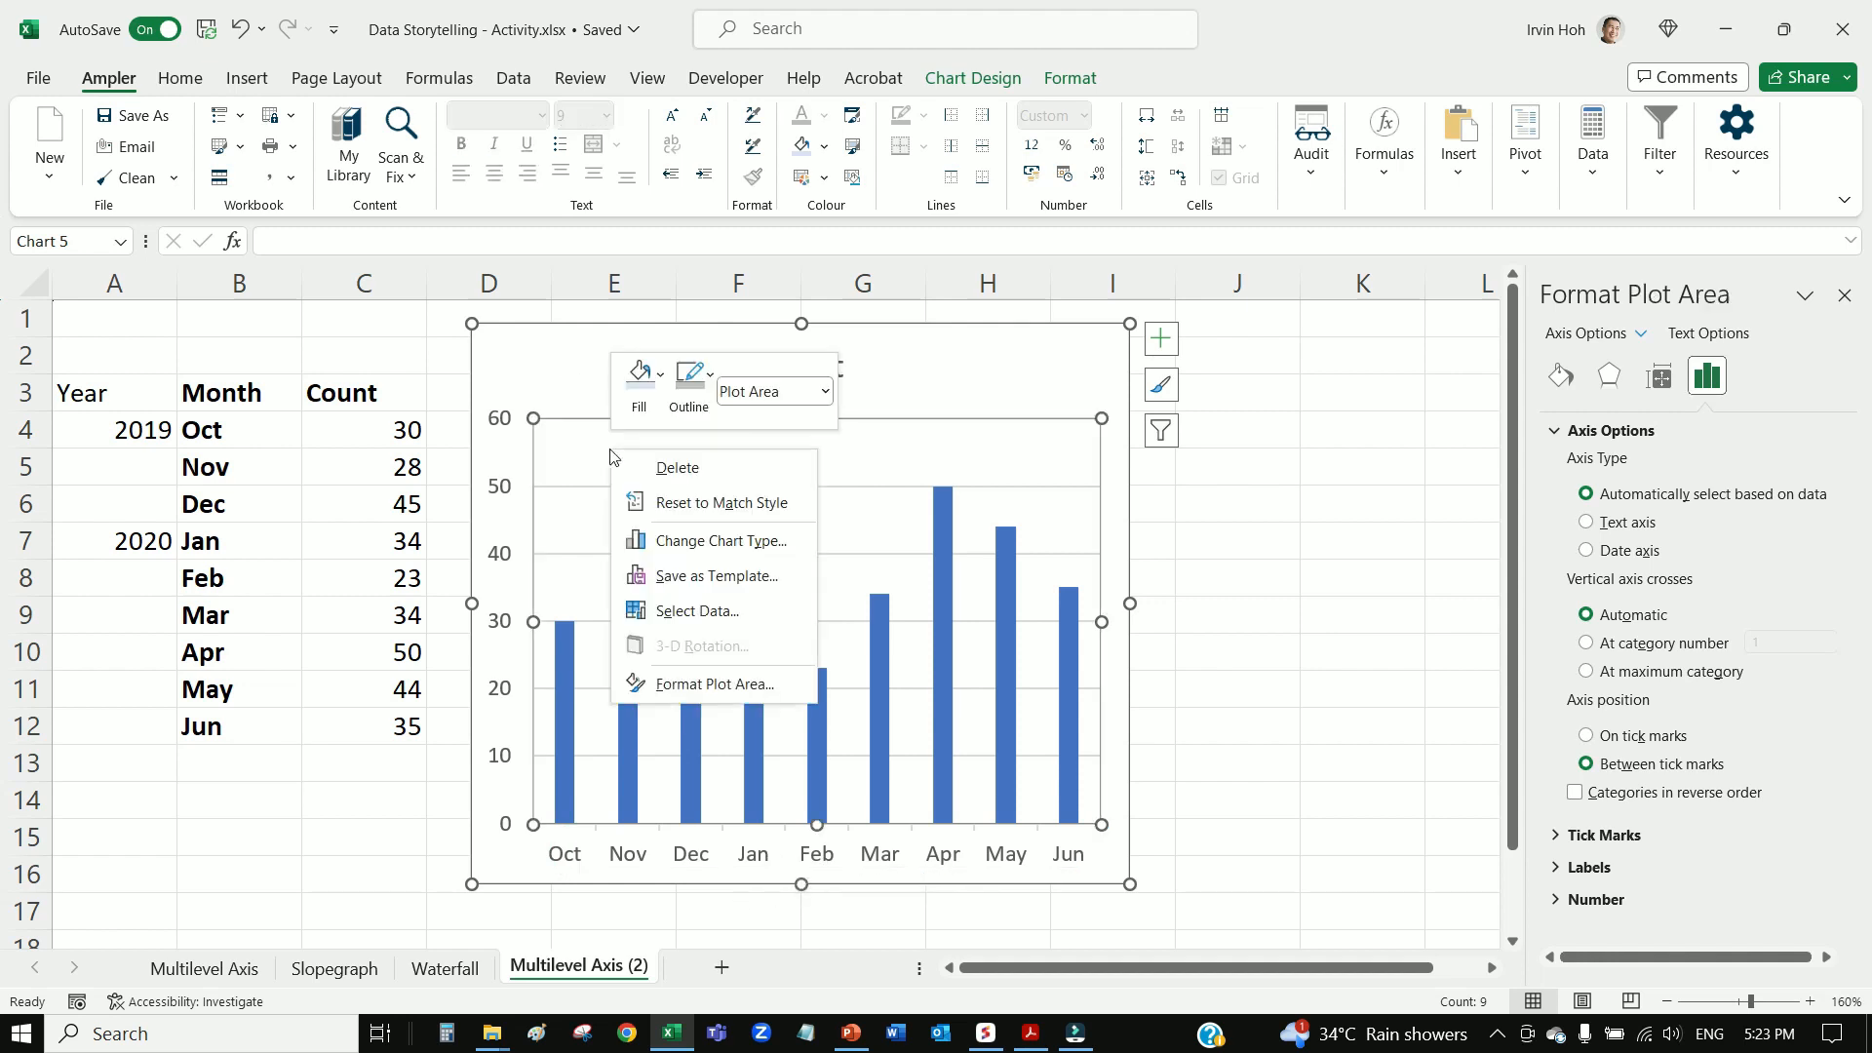
pyautogui.click(684, 613)
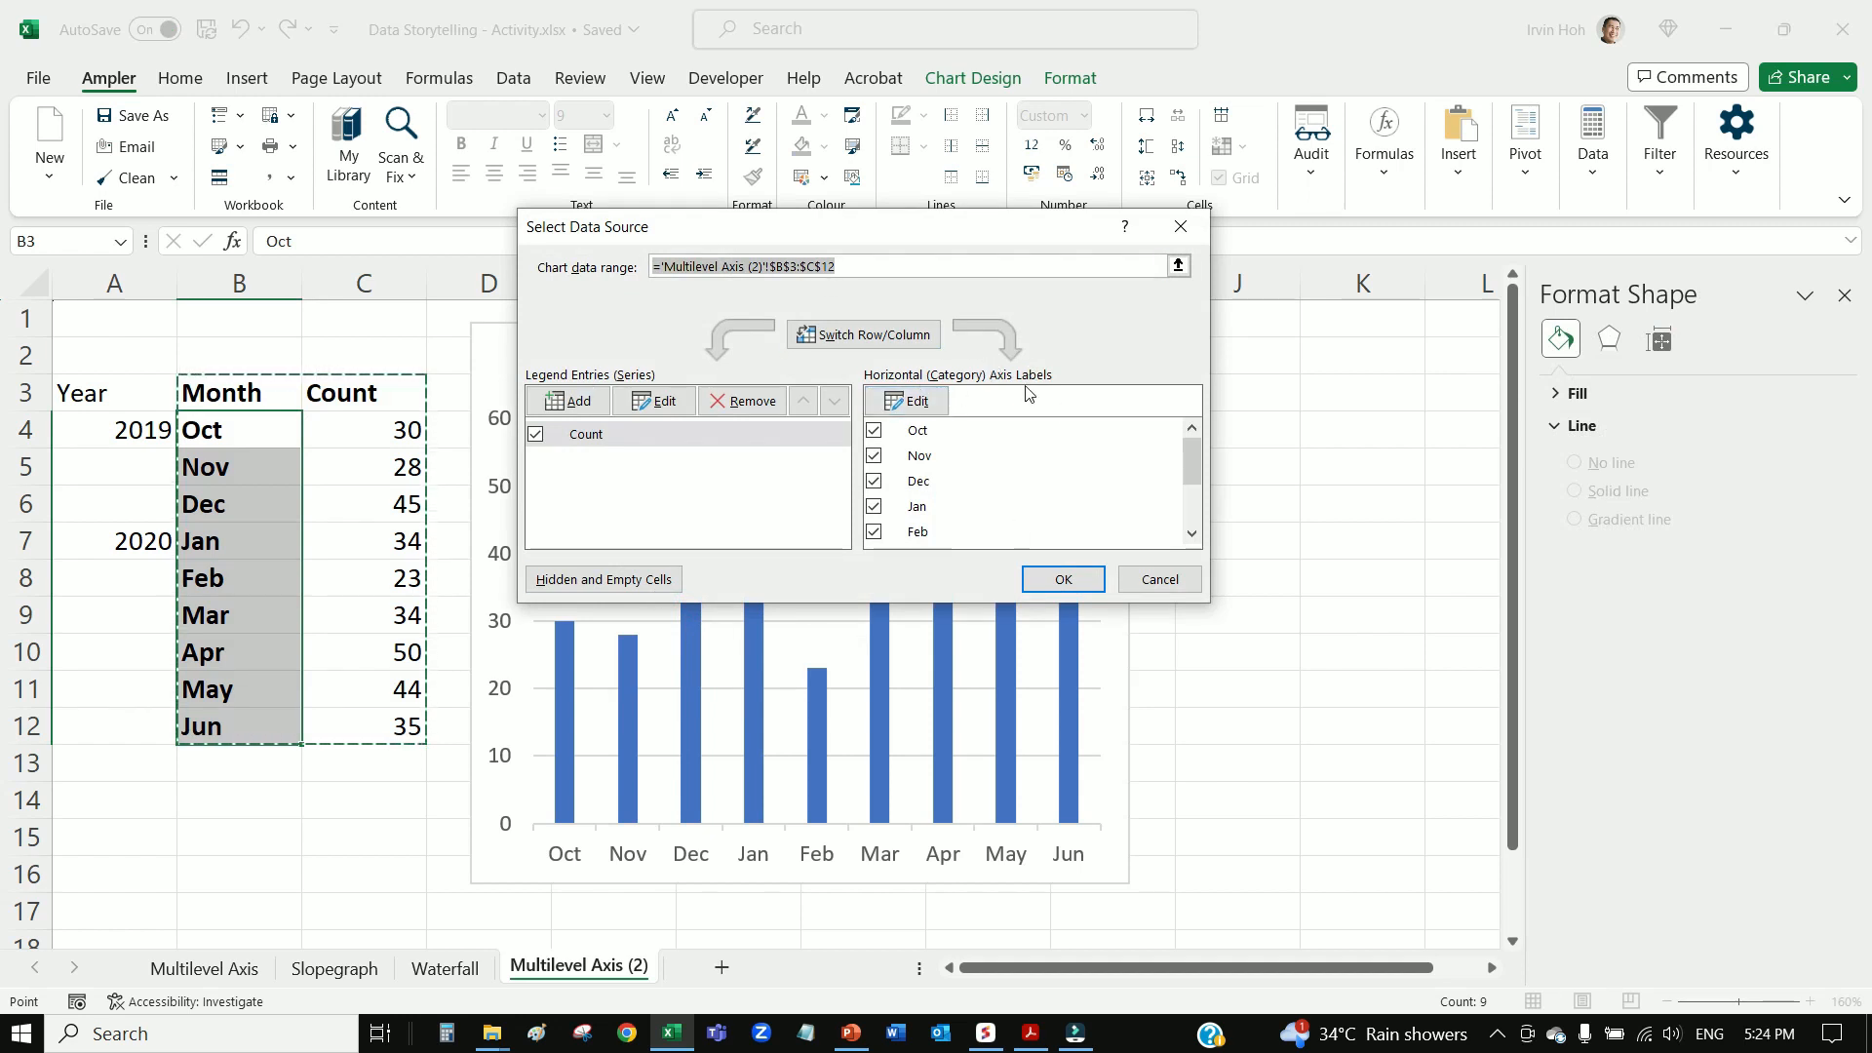
pyautogui.click(924, 409)
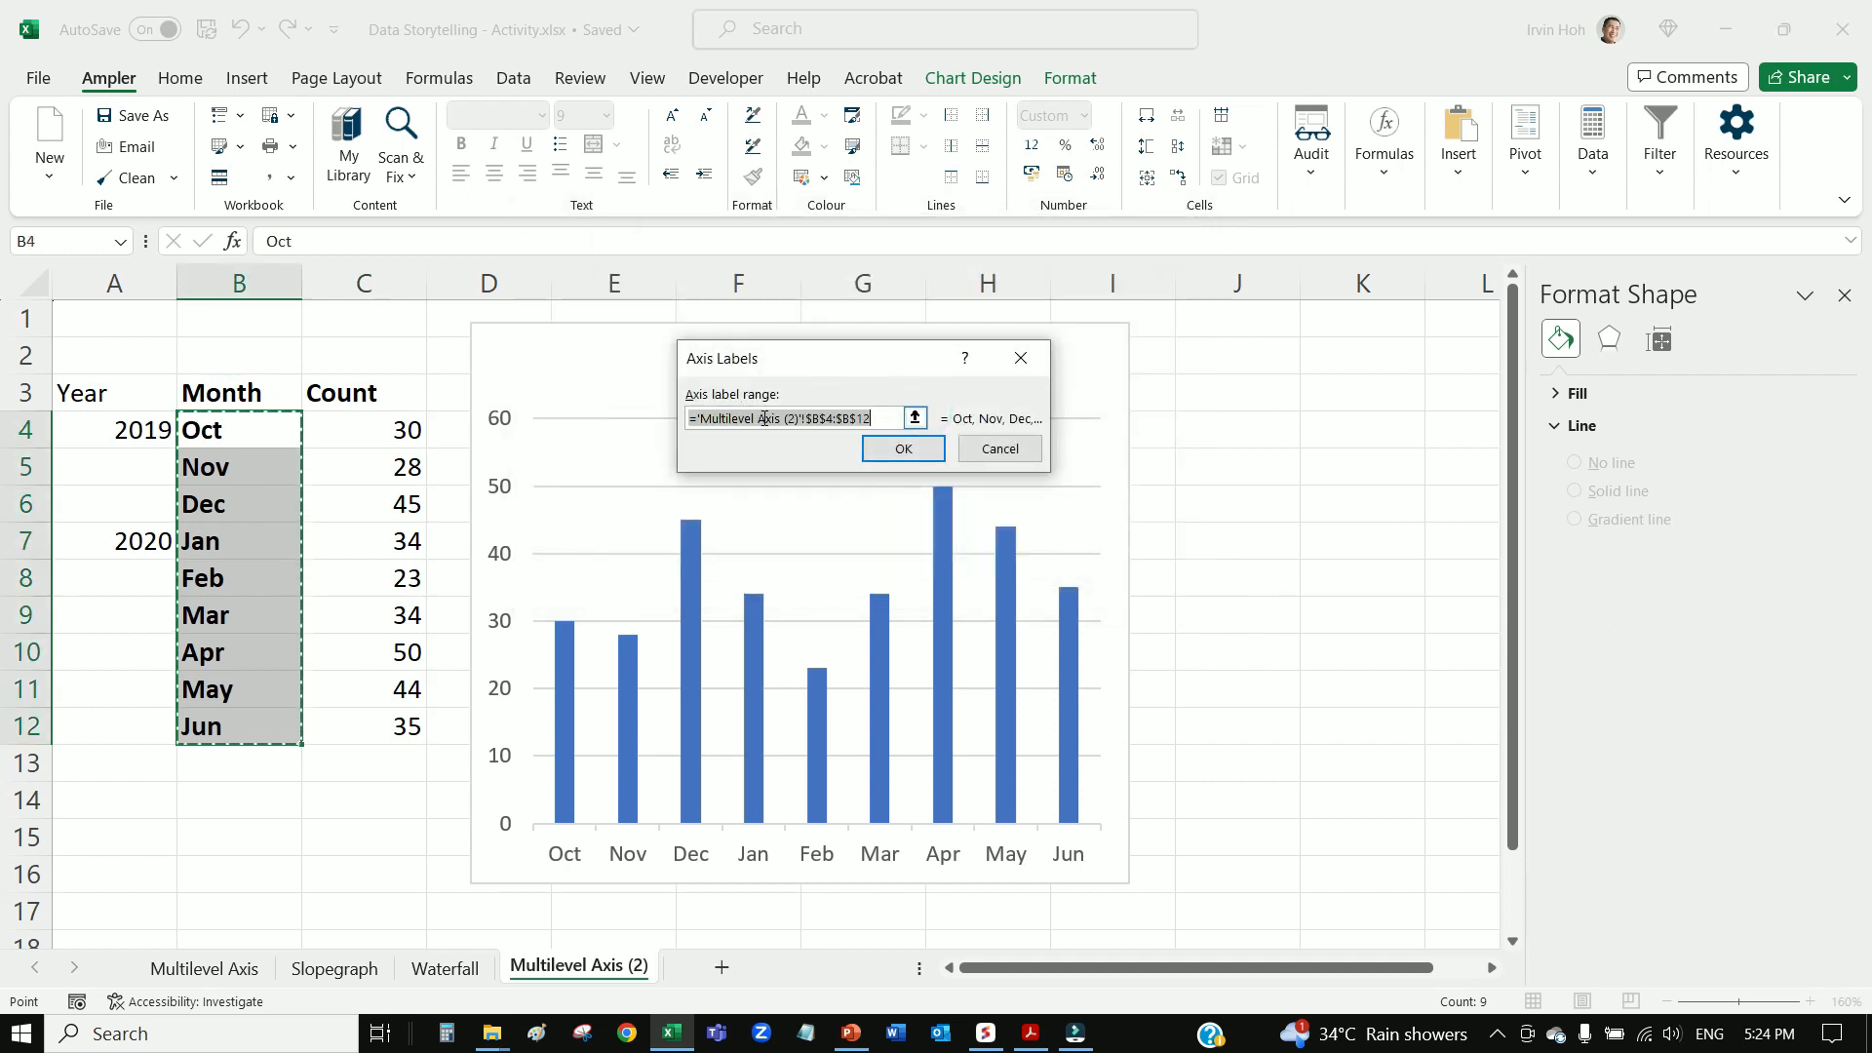
pyautogui.moveTo(118, 432); pyautogui.dragTo(263, 727)
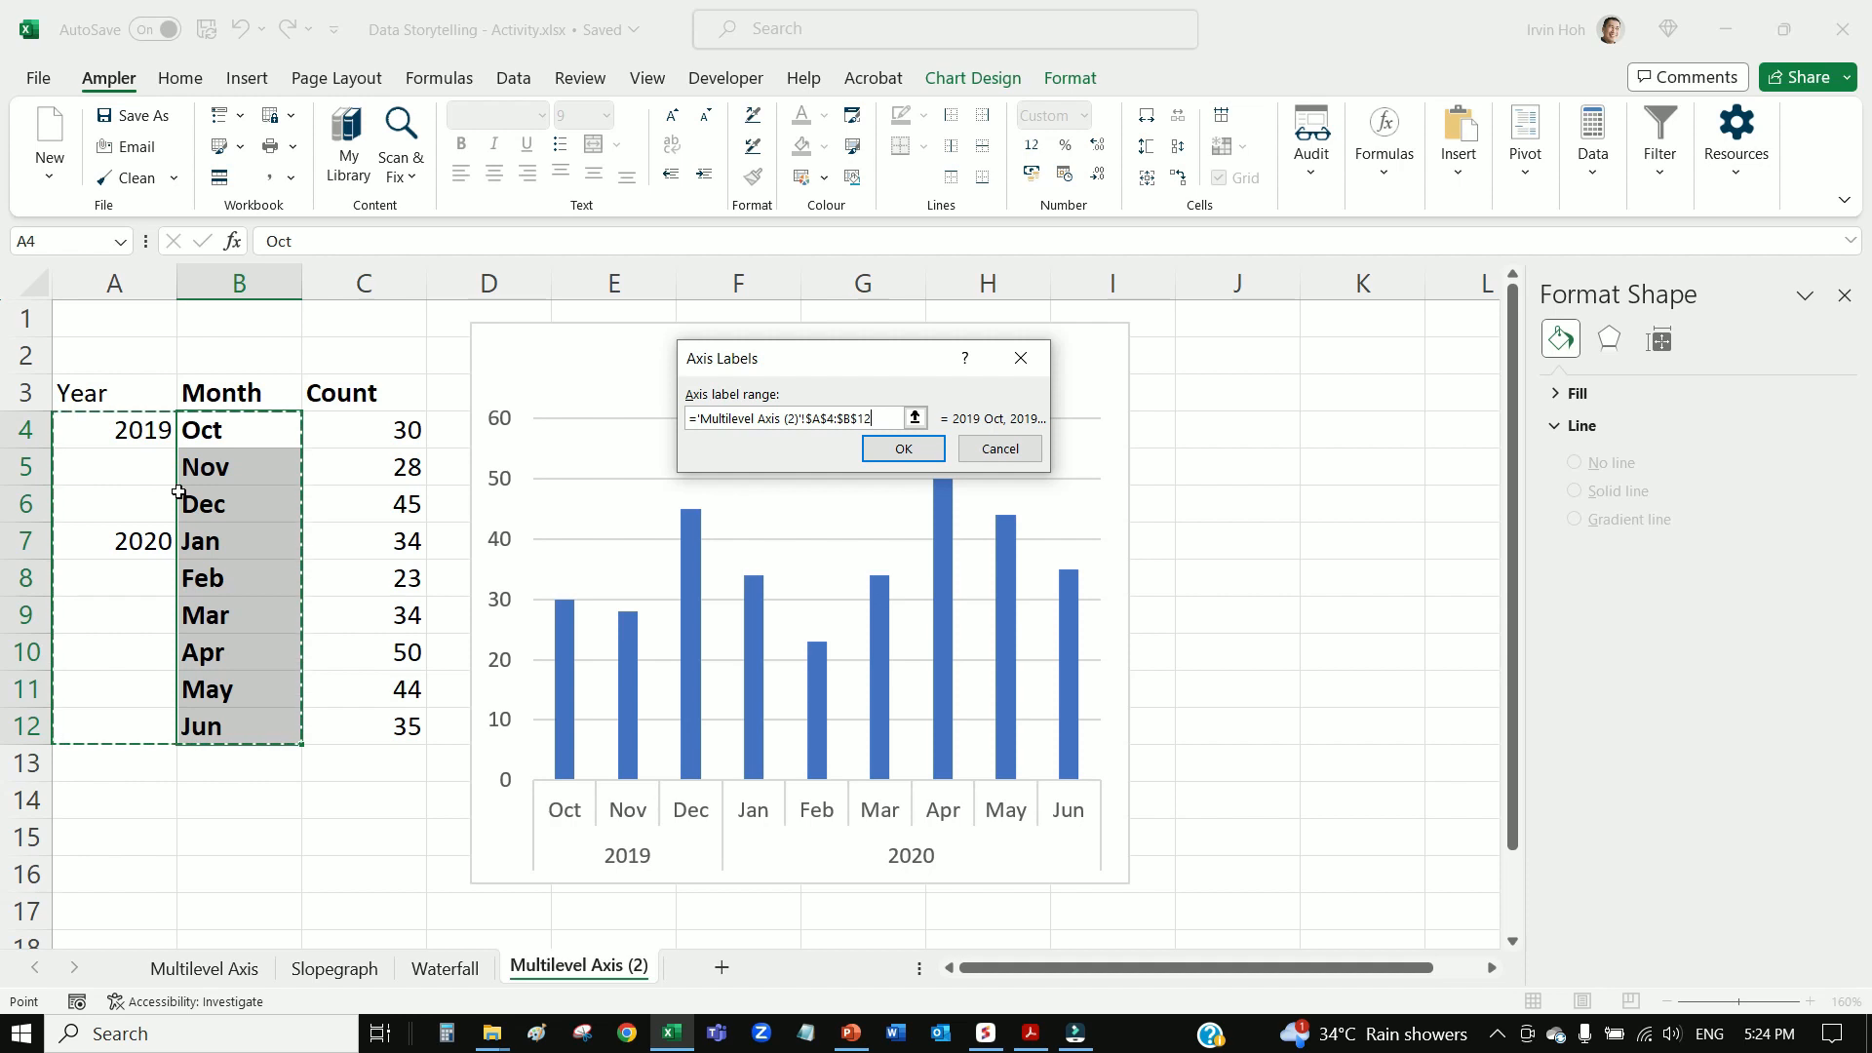
pyautogui.click(903, 449)
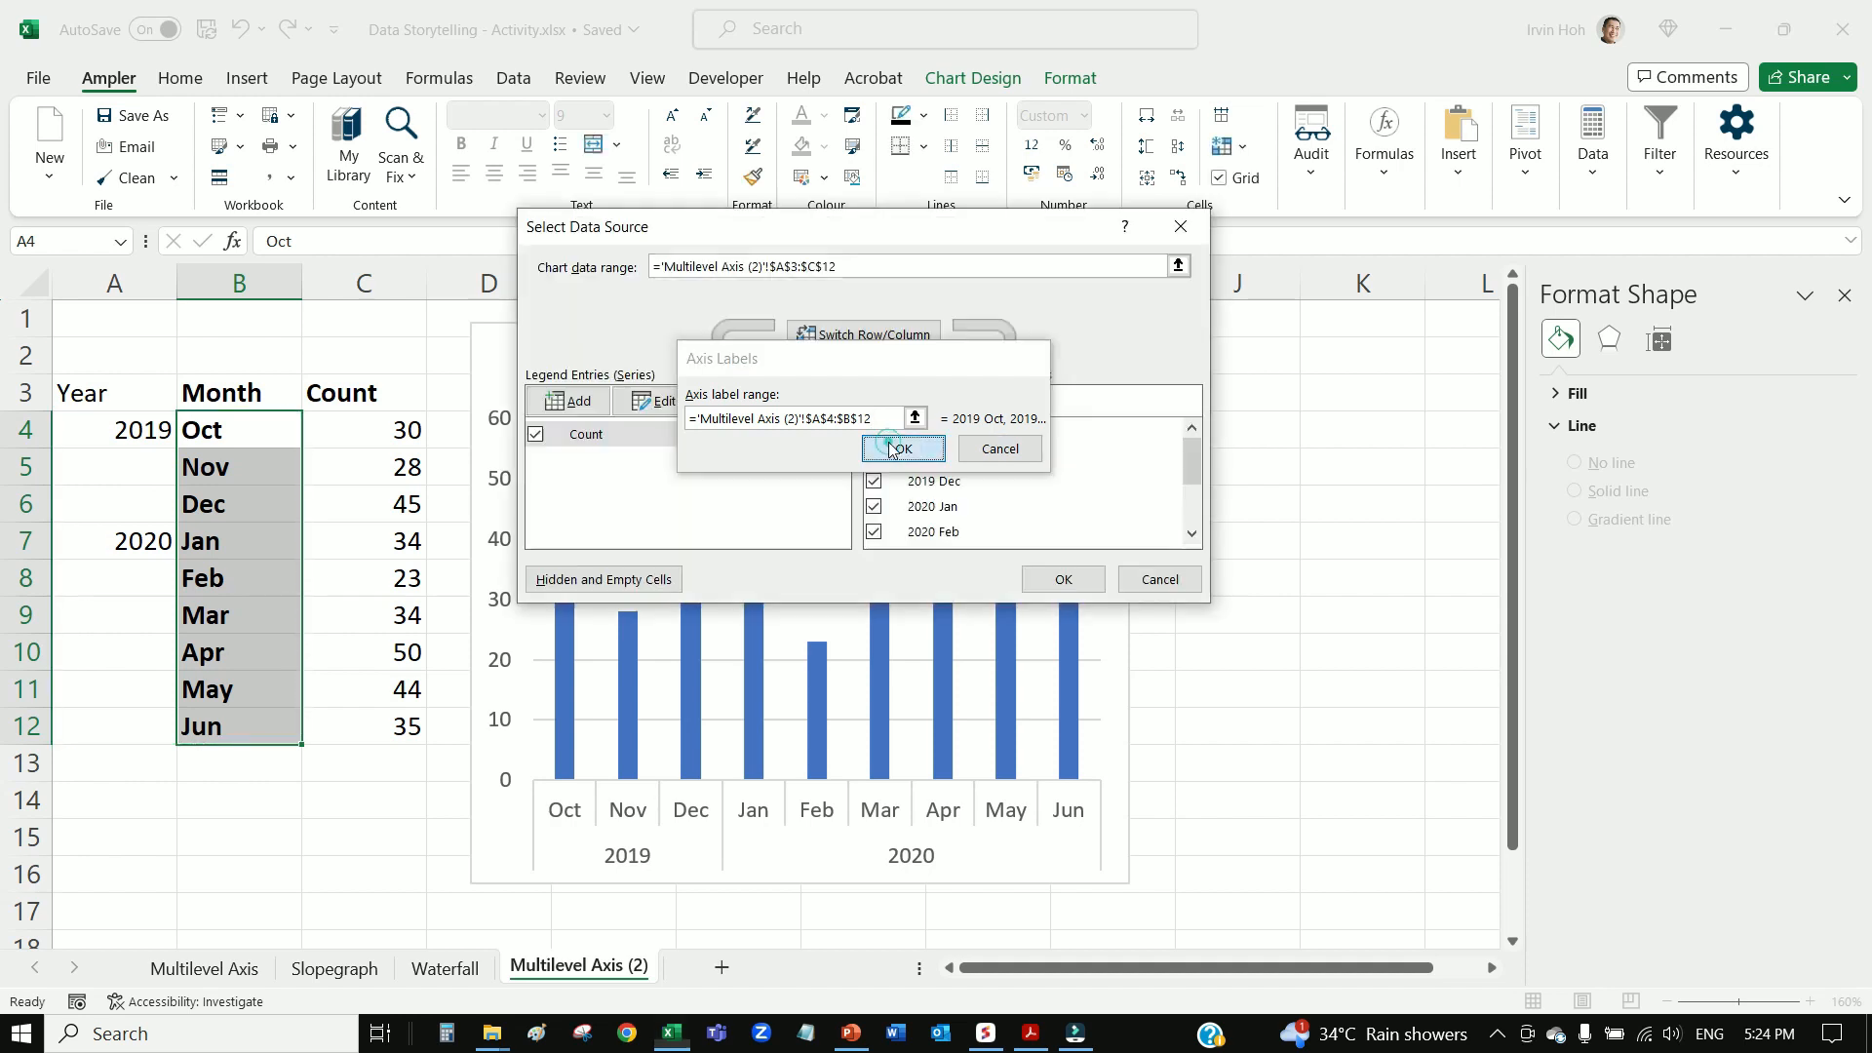
pyautogui.click(1076, 578)
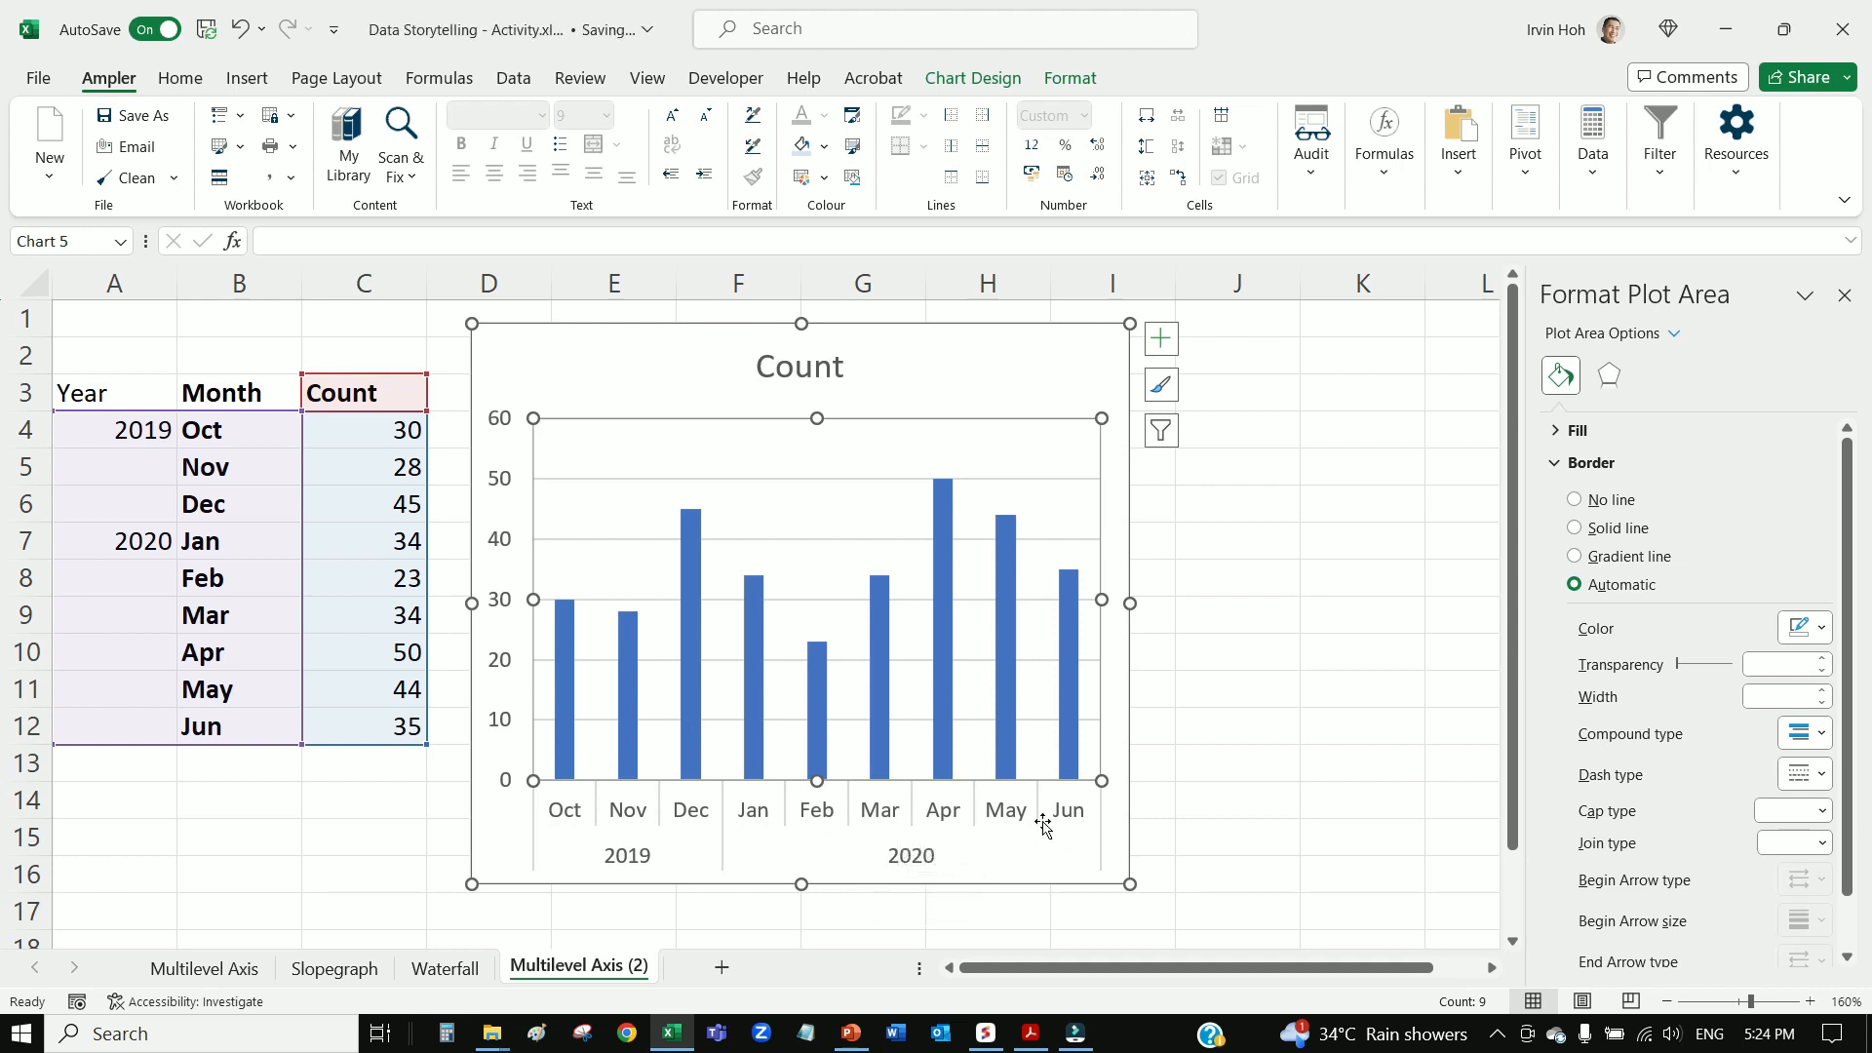
# Turn the Multi-level Category Labels option of the horizontal axis off and back on
pyautogui.rightClick(882, 817)
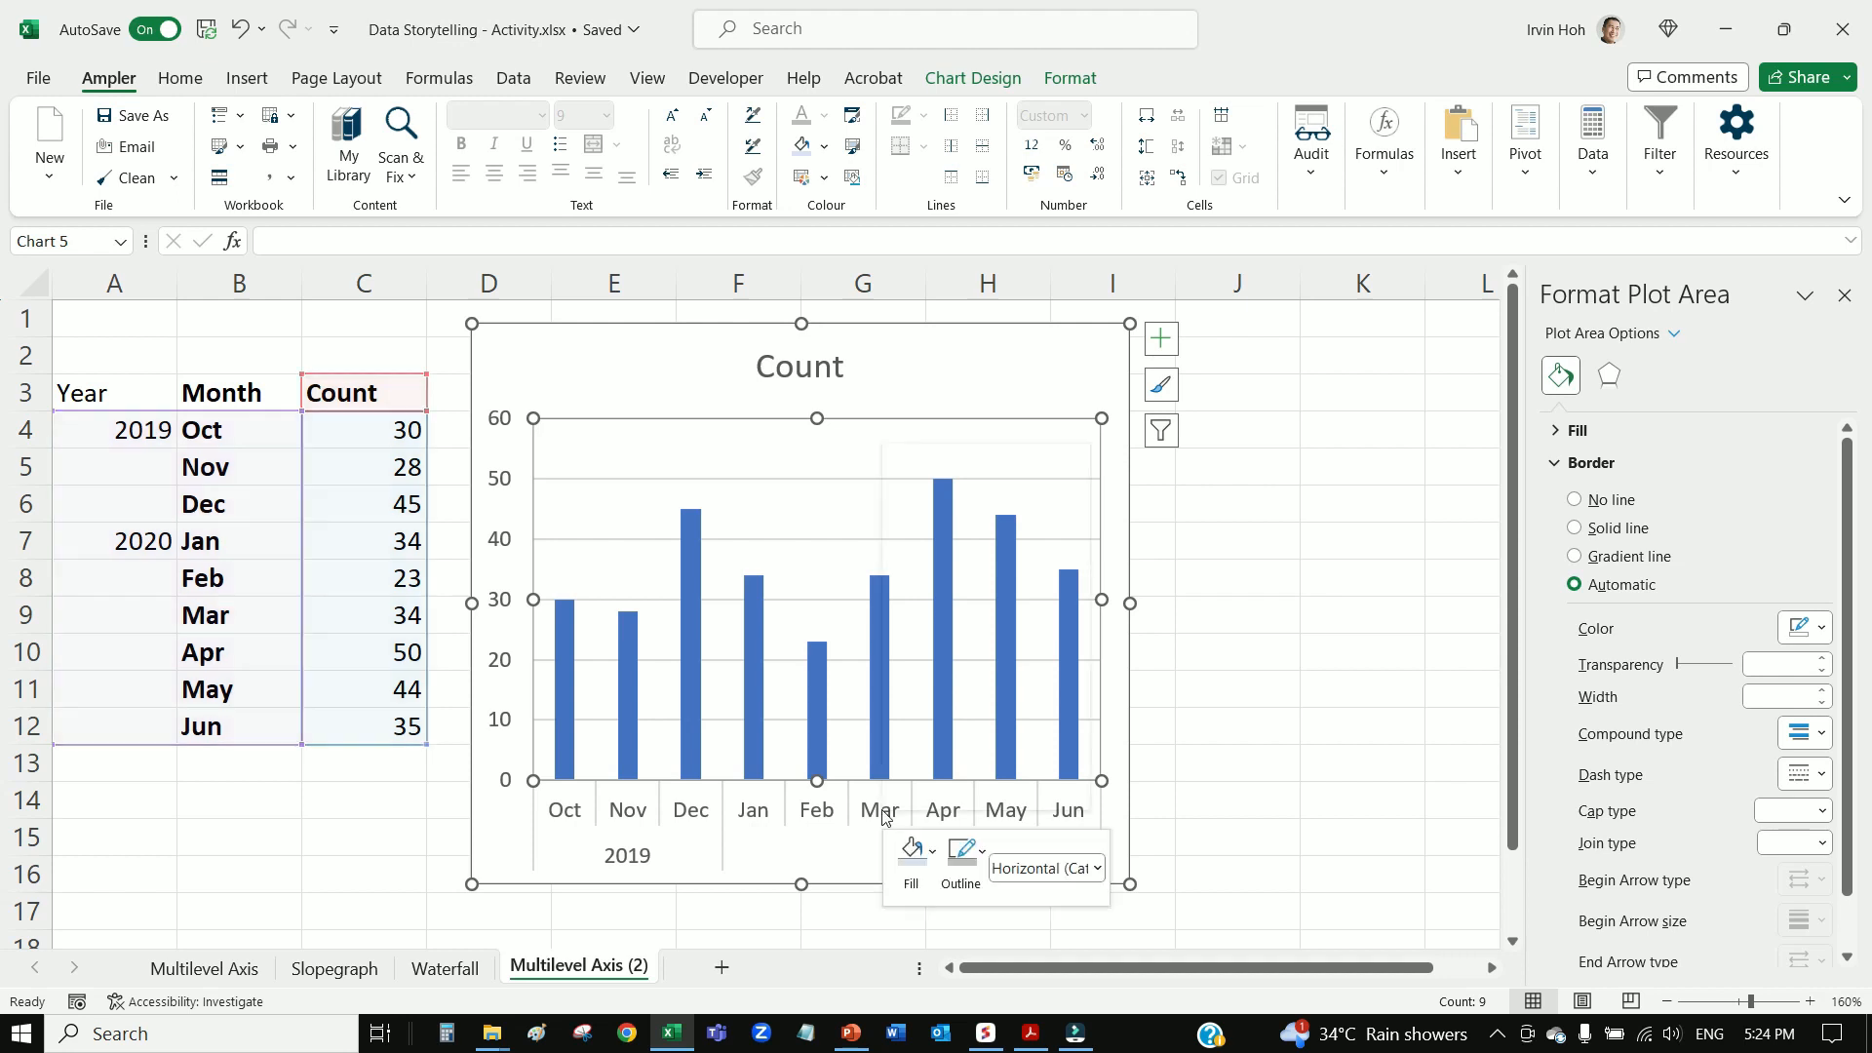
pyautogui.click(925, 792)
pyautogui.click(1582, 869)
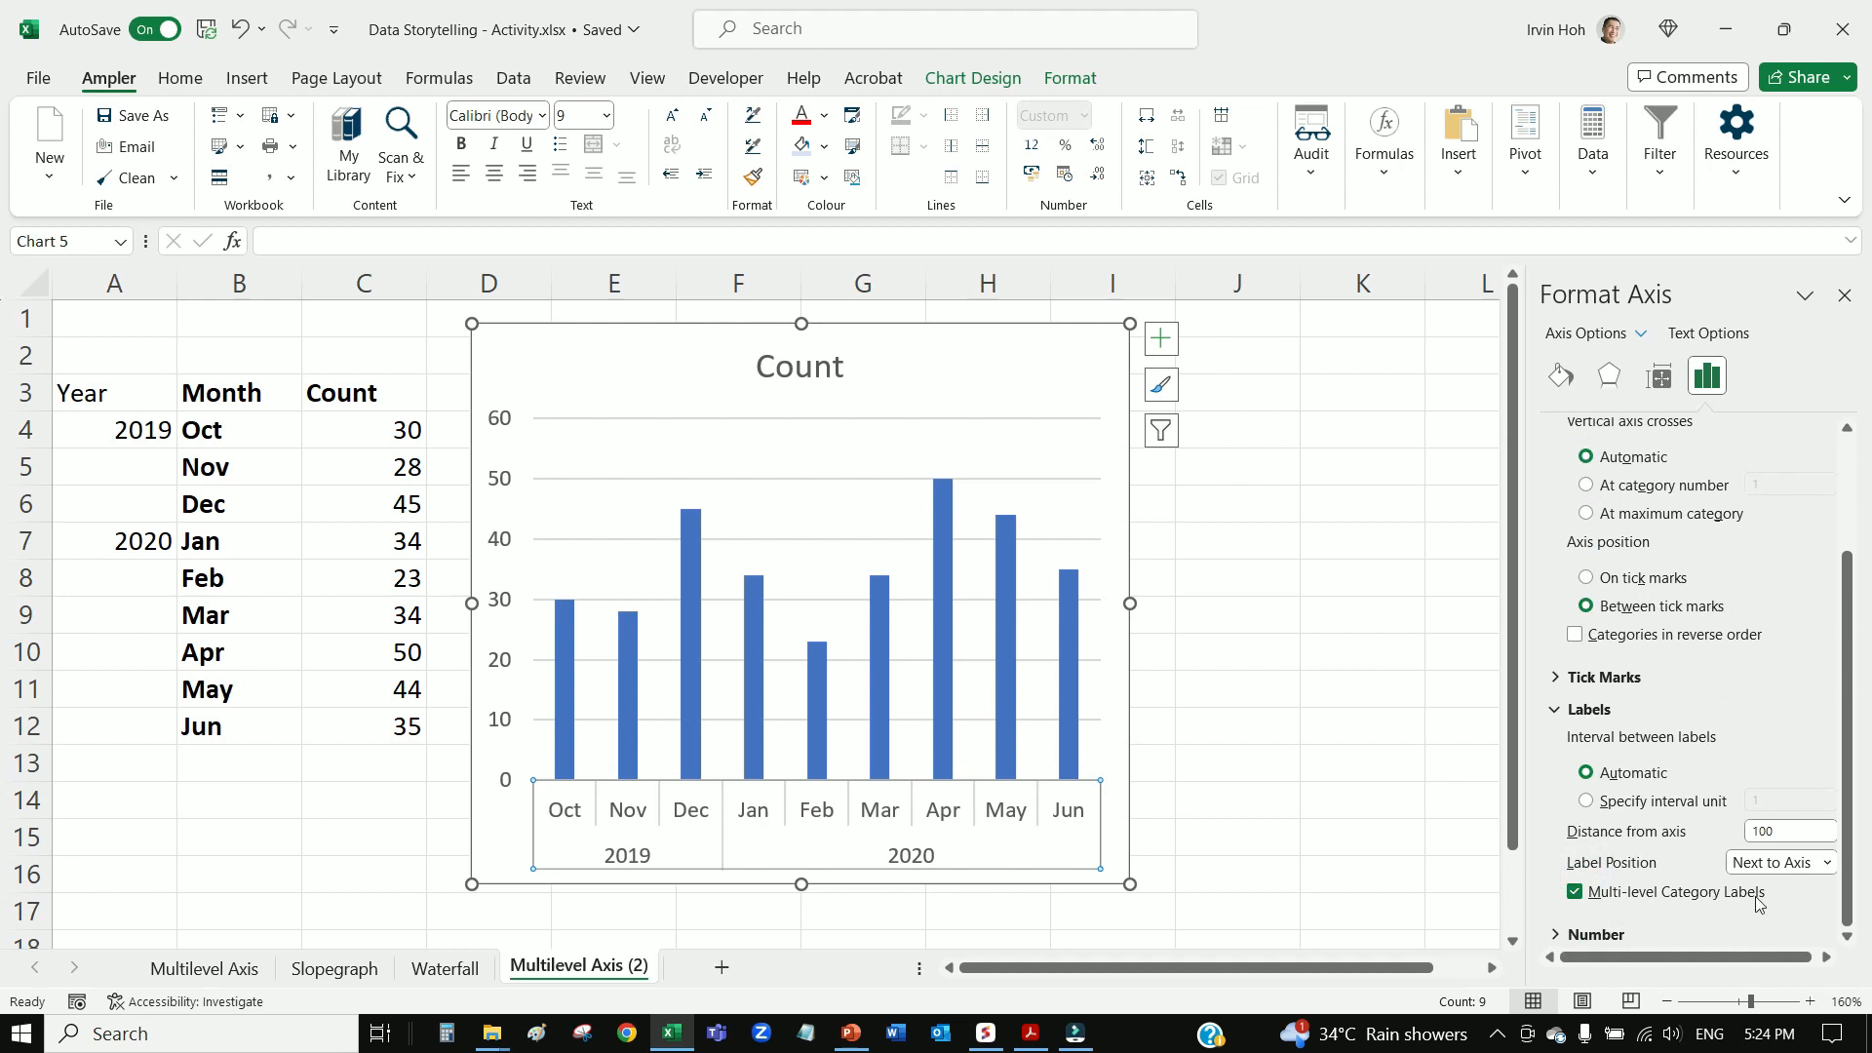
pyautogui.click(1576, 893)
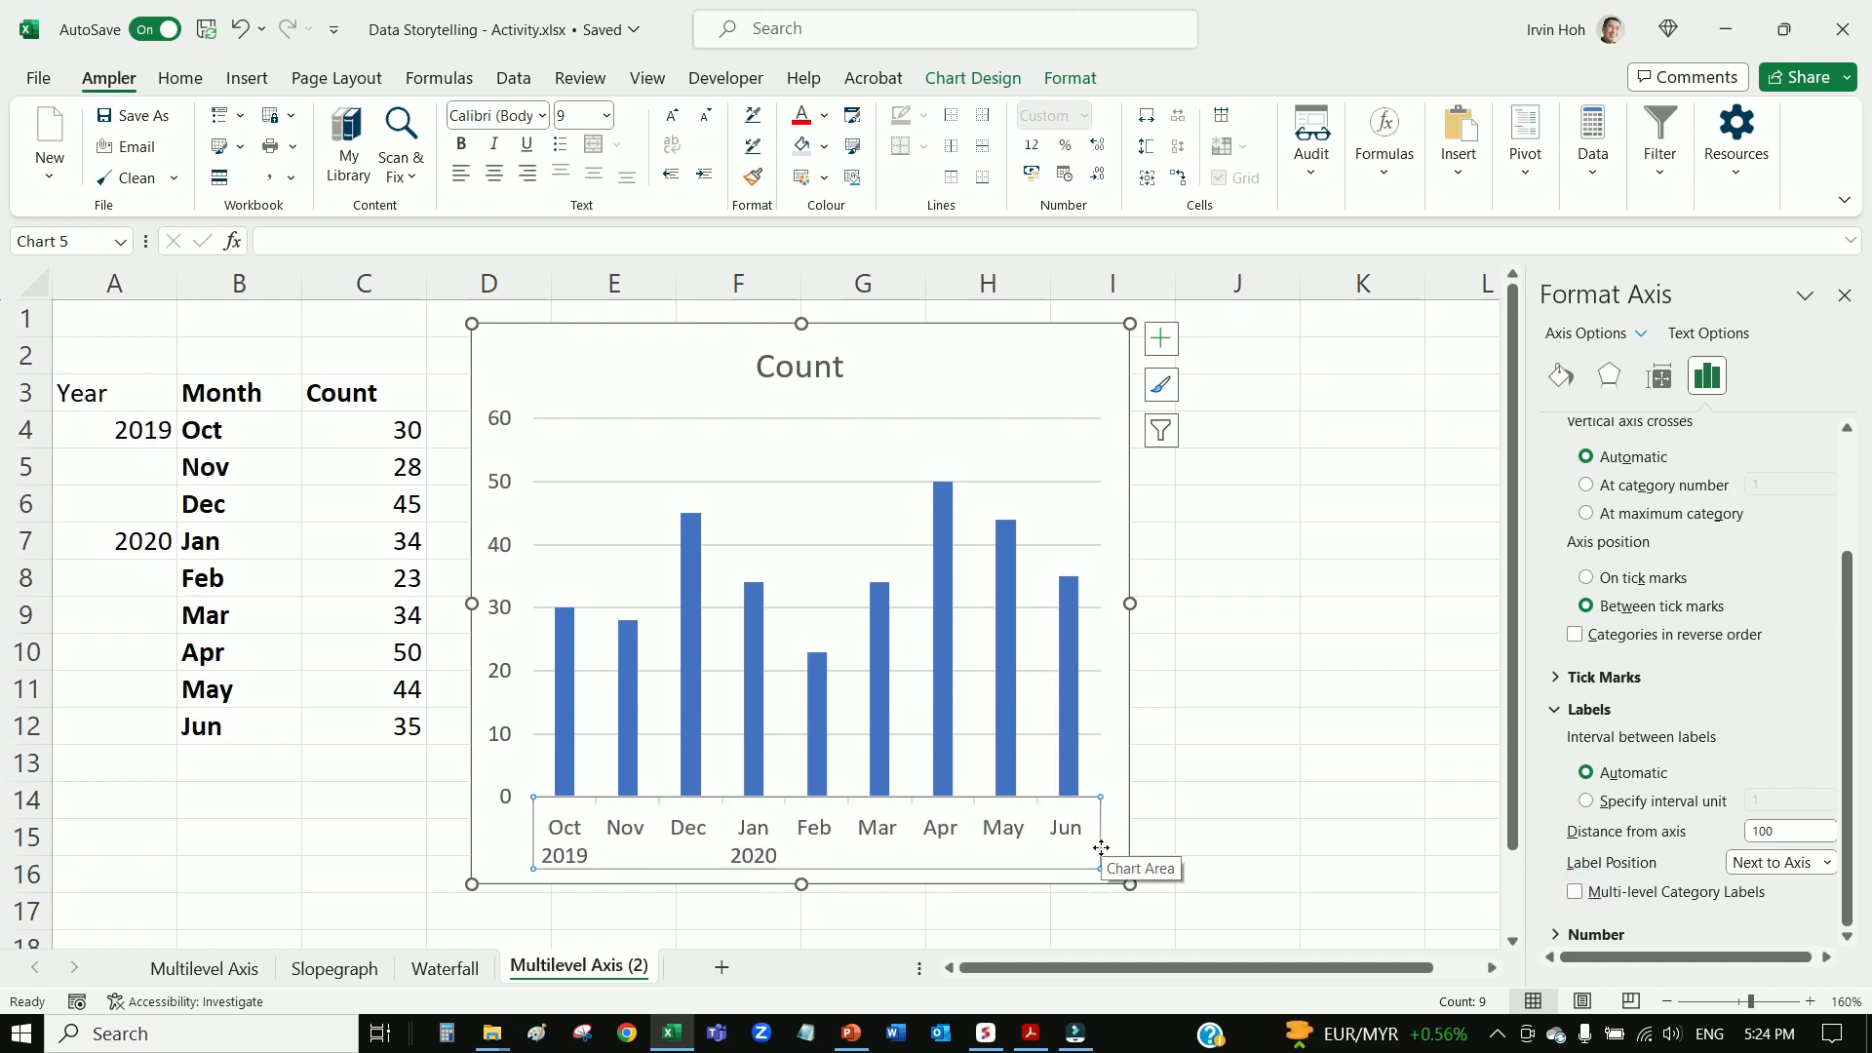
pyautogui.click(1576, 899)
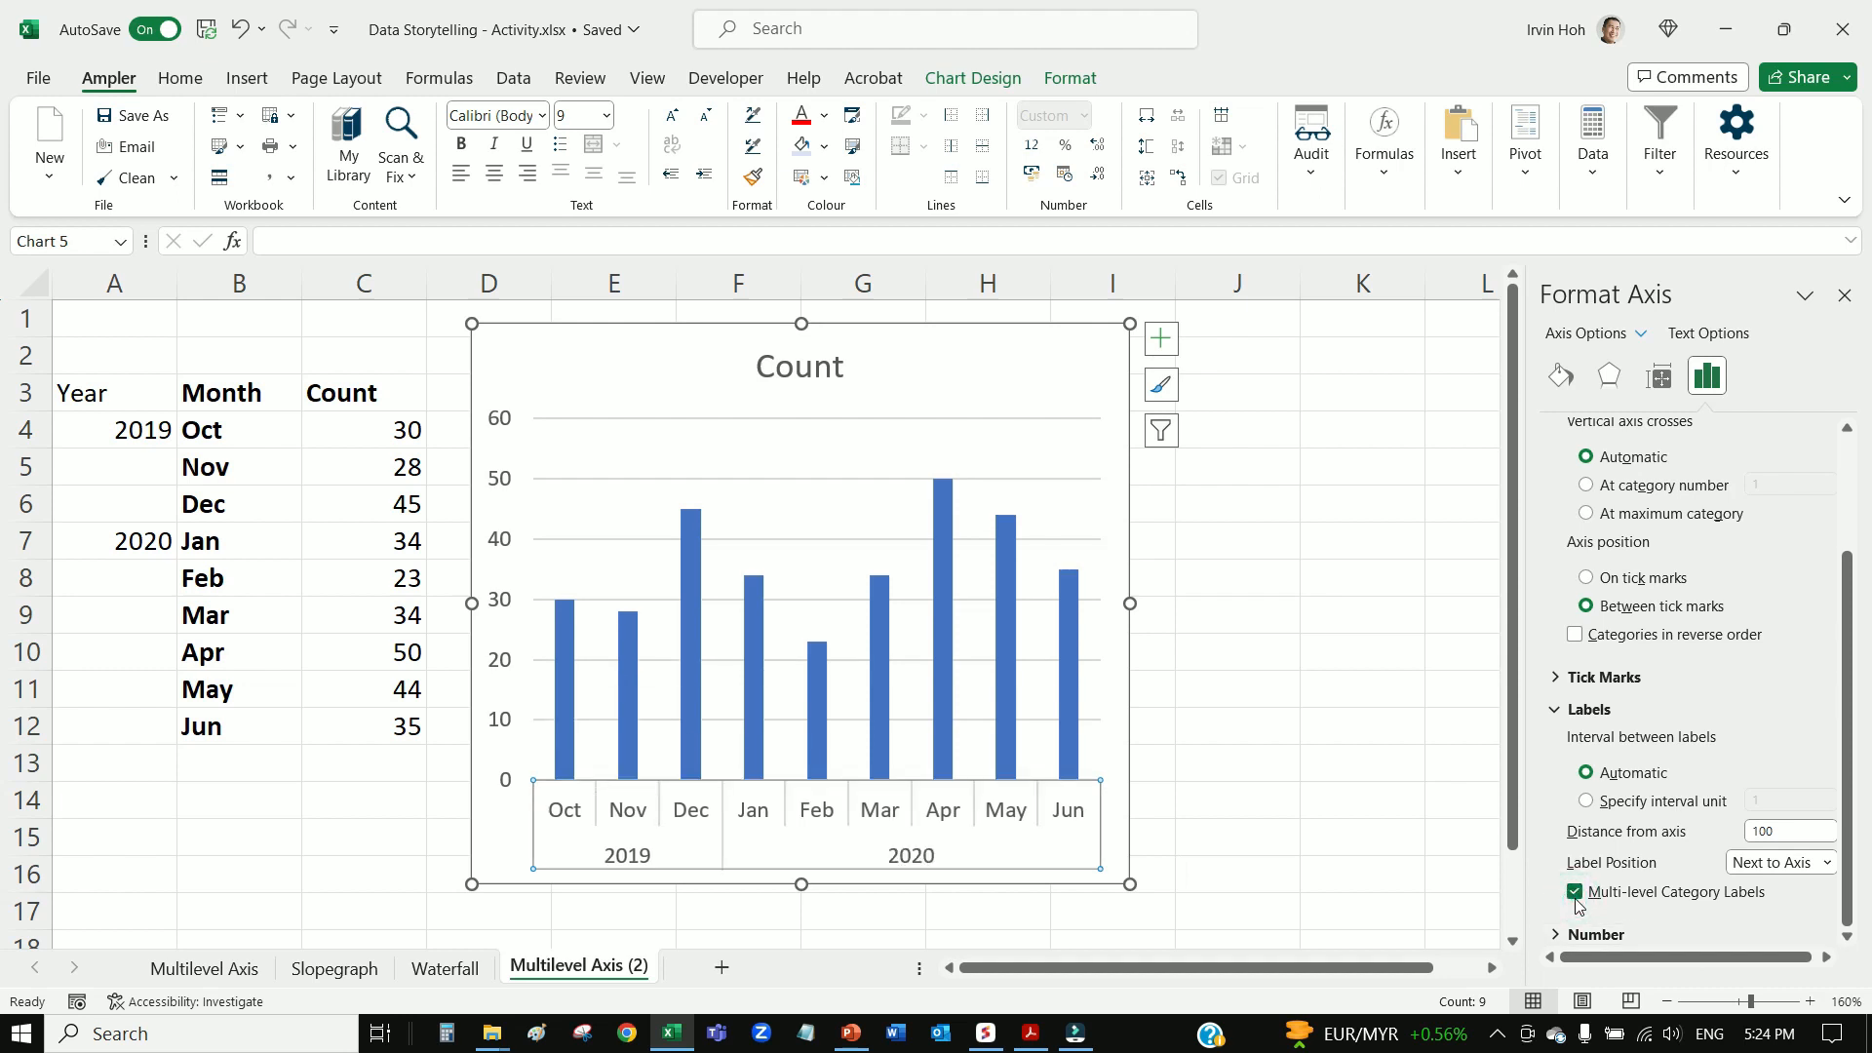
pyautogui.click(1331, 696)
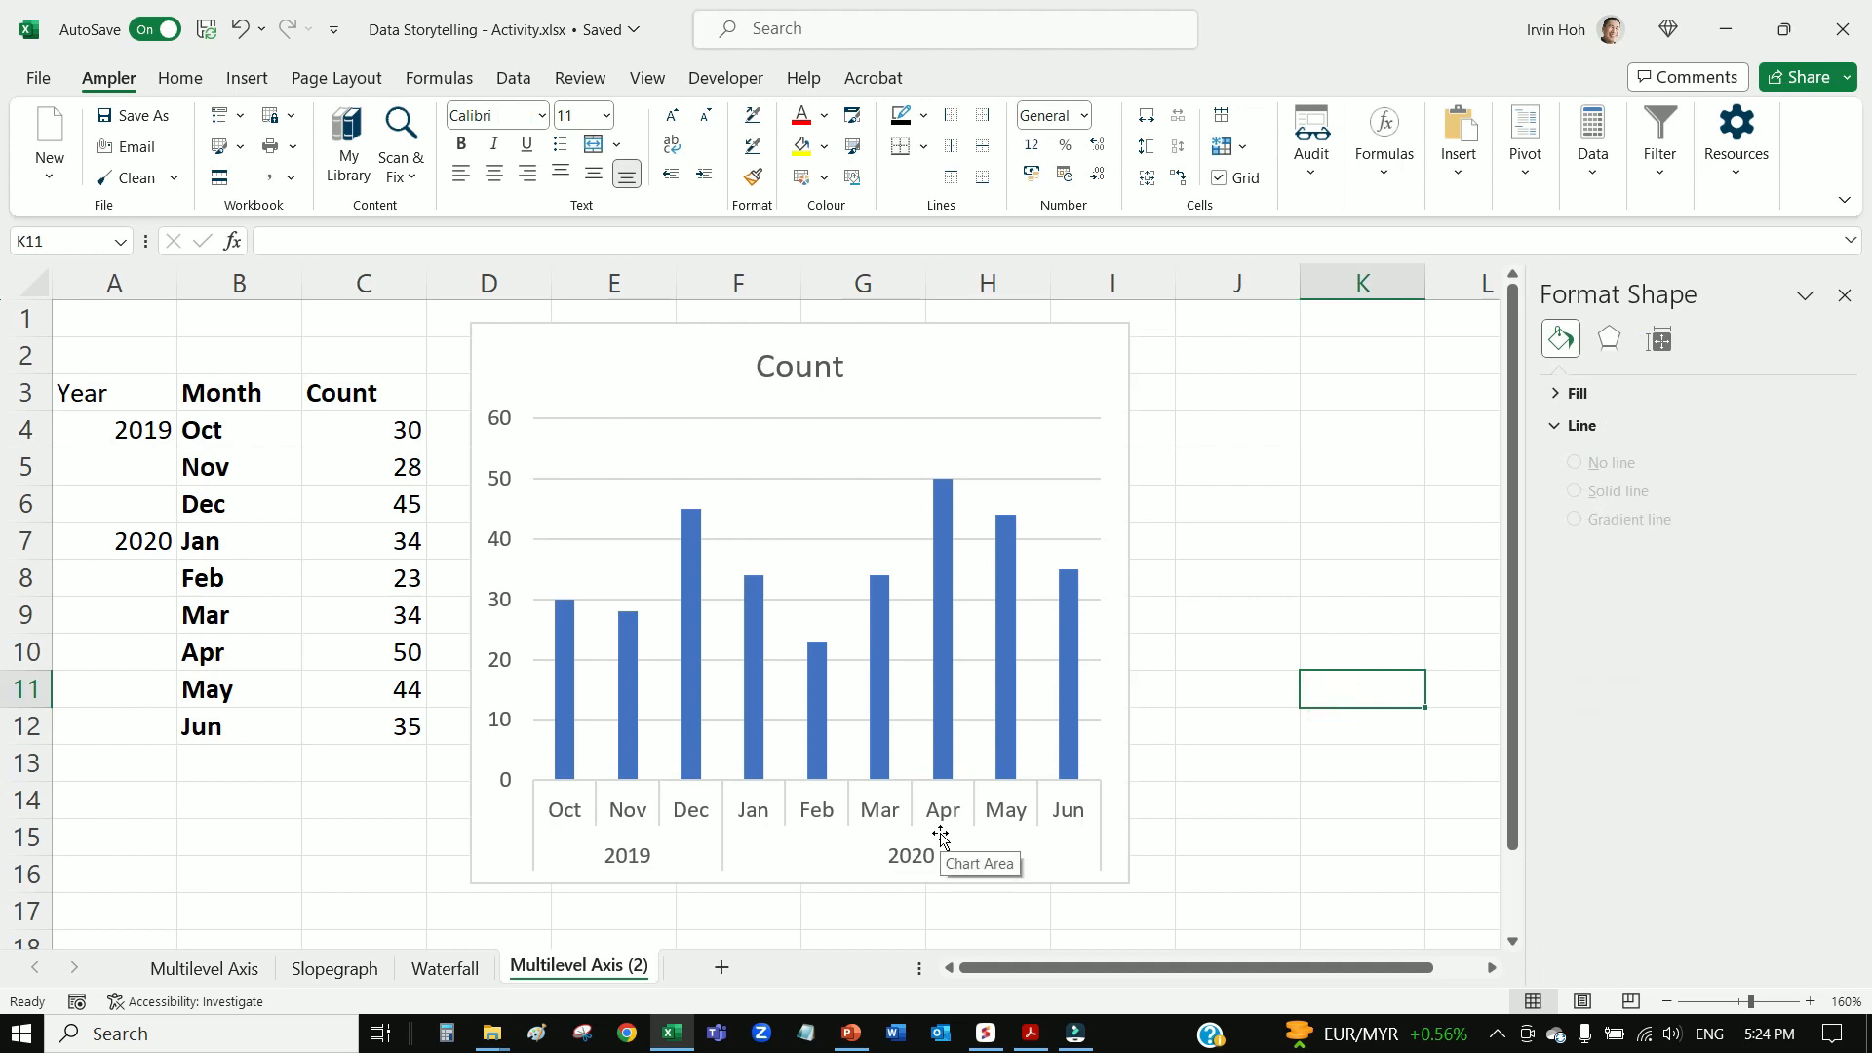
# Set the gap width of the Count data series to 50%
pyautogui.click(945, 648)
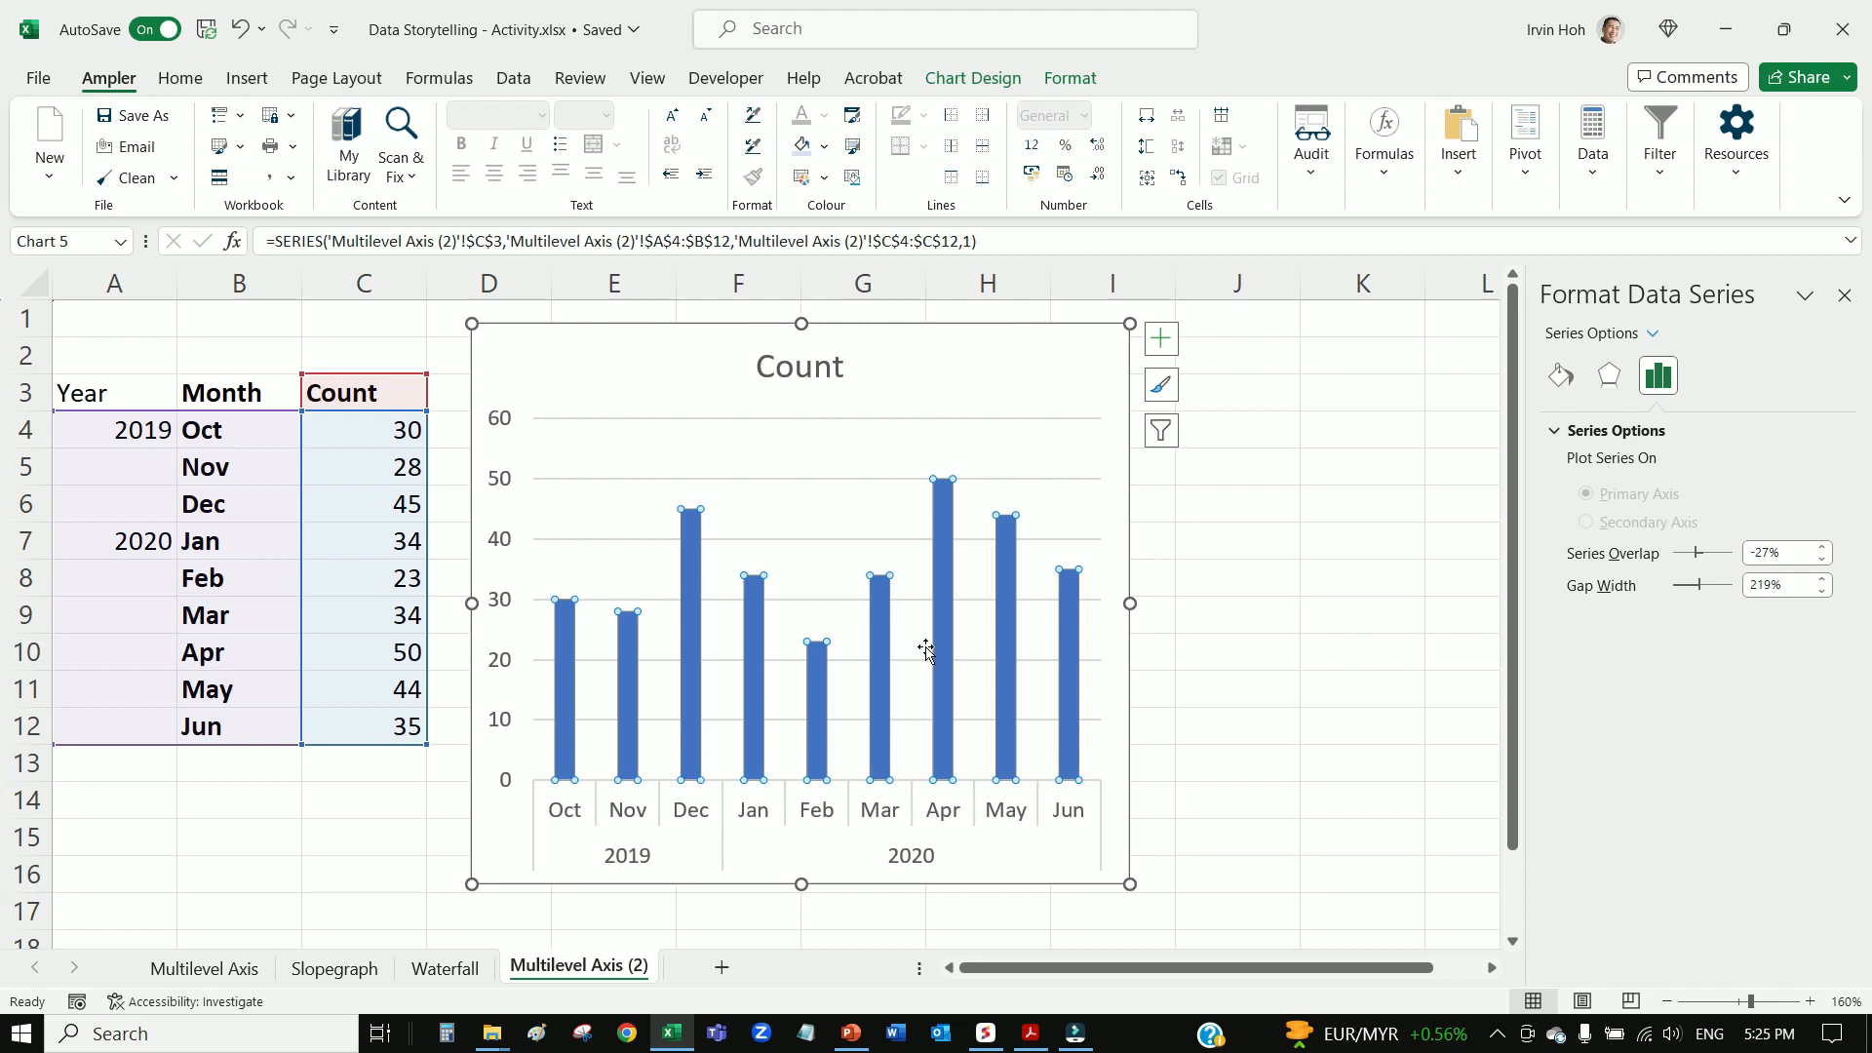
pyautogui.rightClick(945, 571)
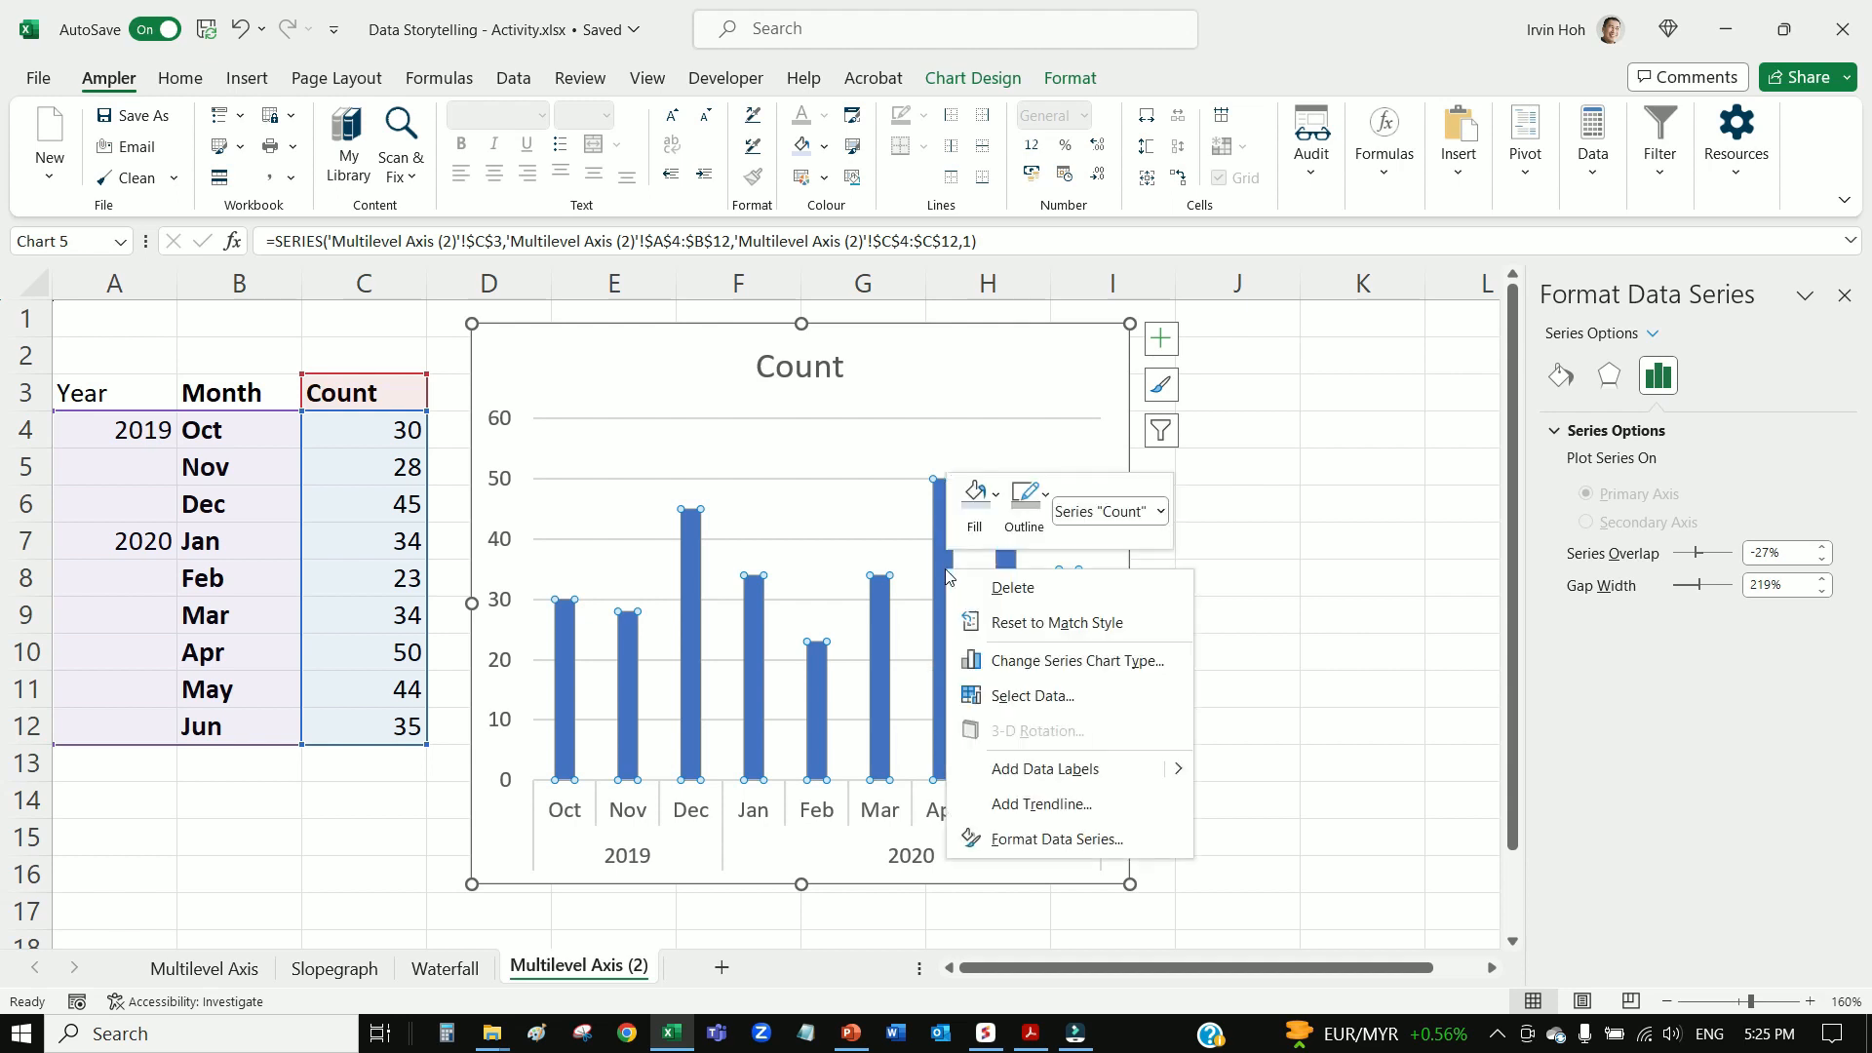
pyautogui.click(1062, 847)
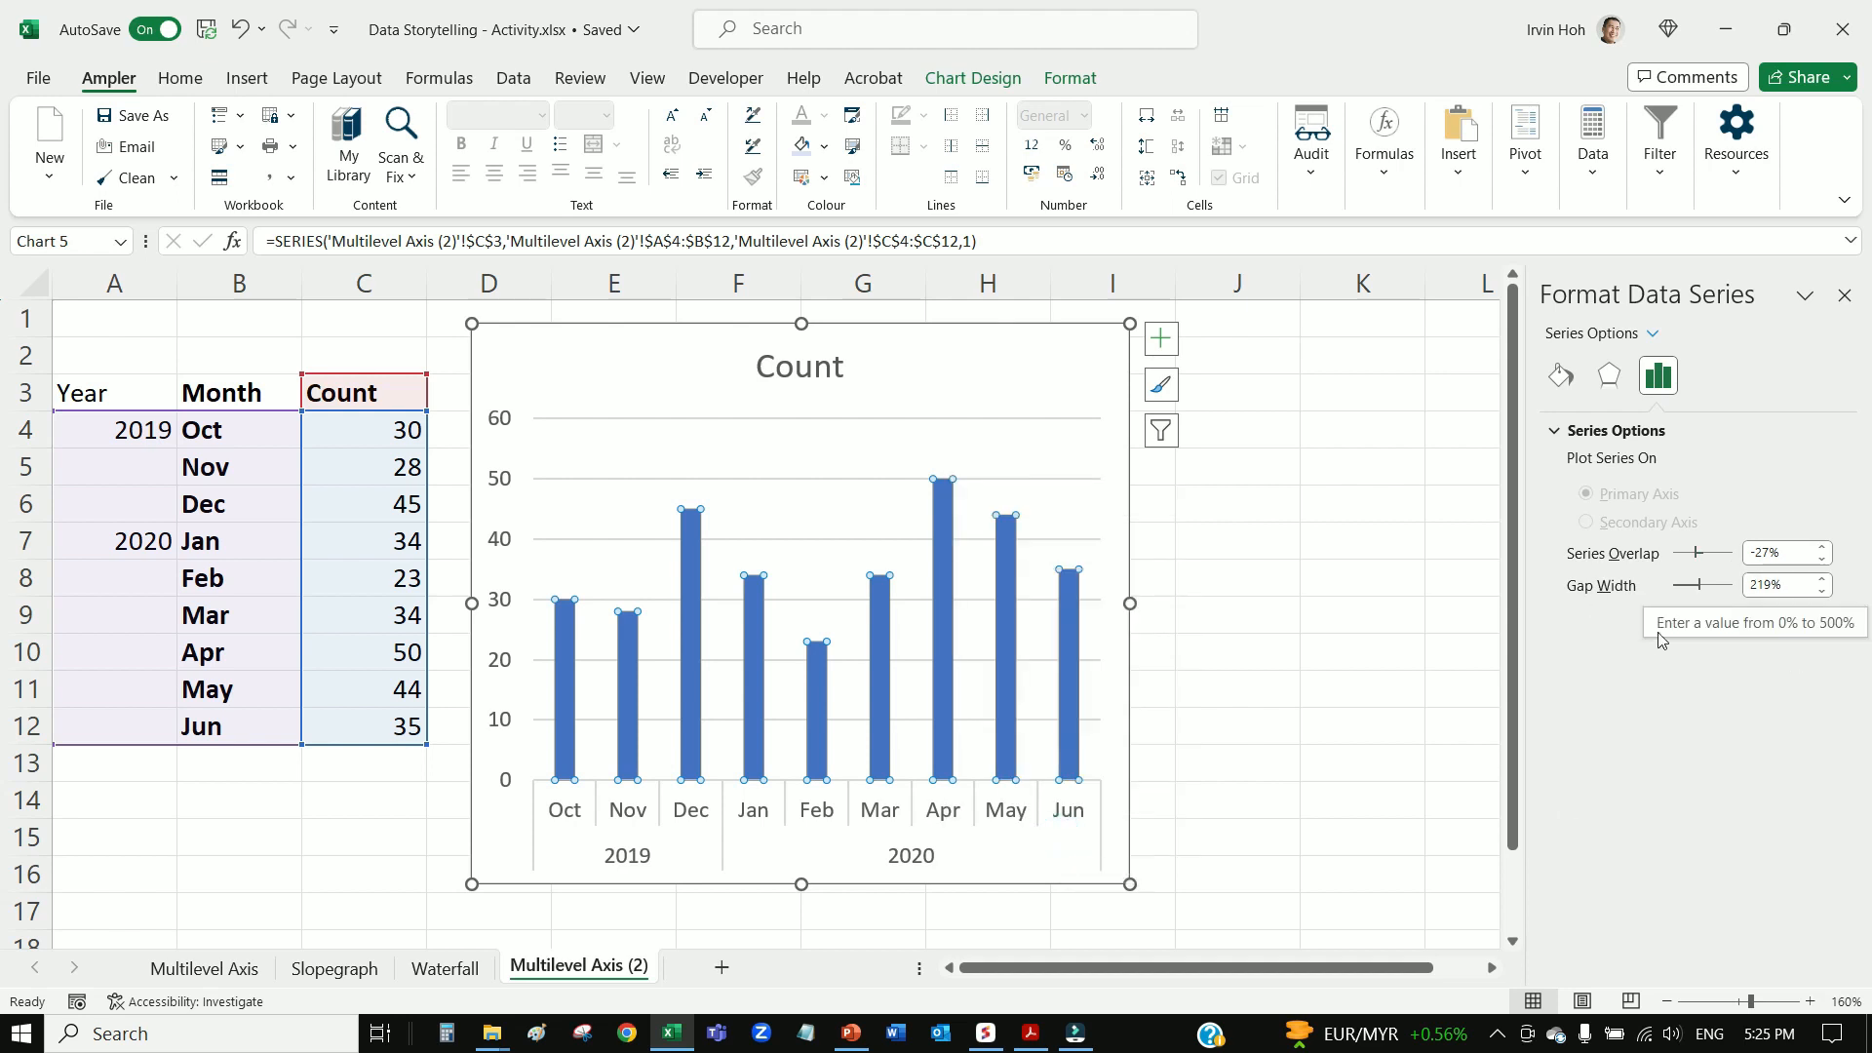
pyautogui.click(1770, 588)
pyautogui.write('50')
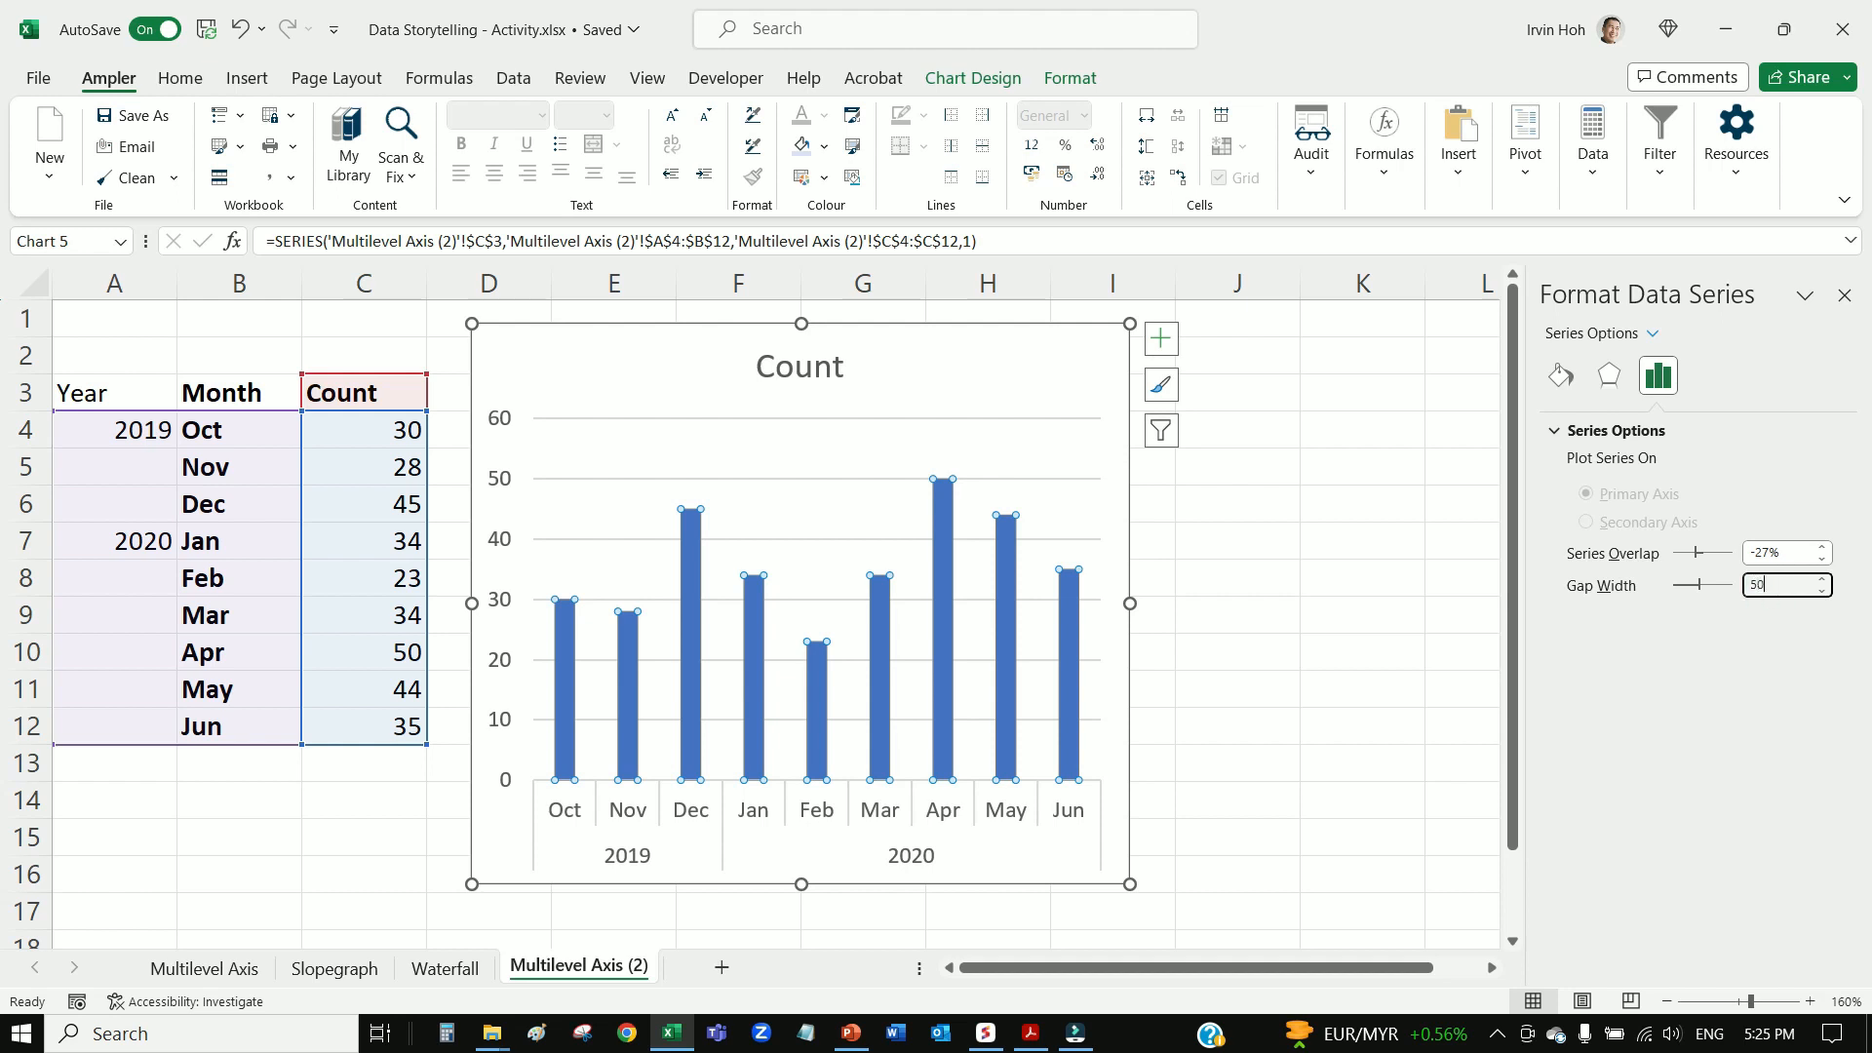
pyautogui.press('Return')
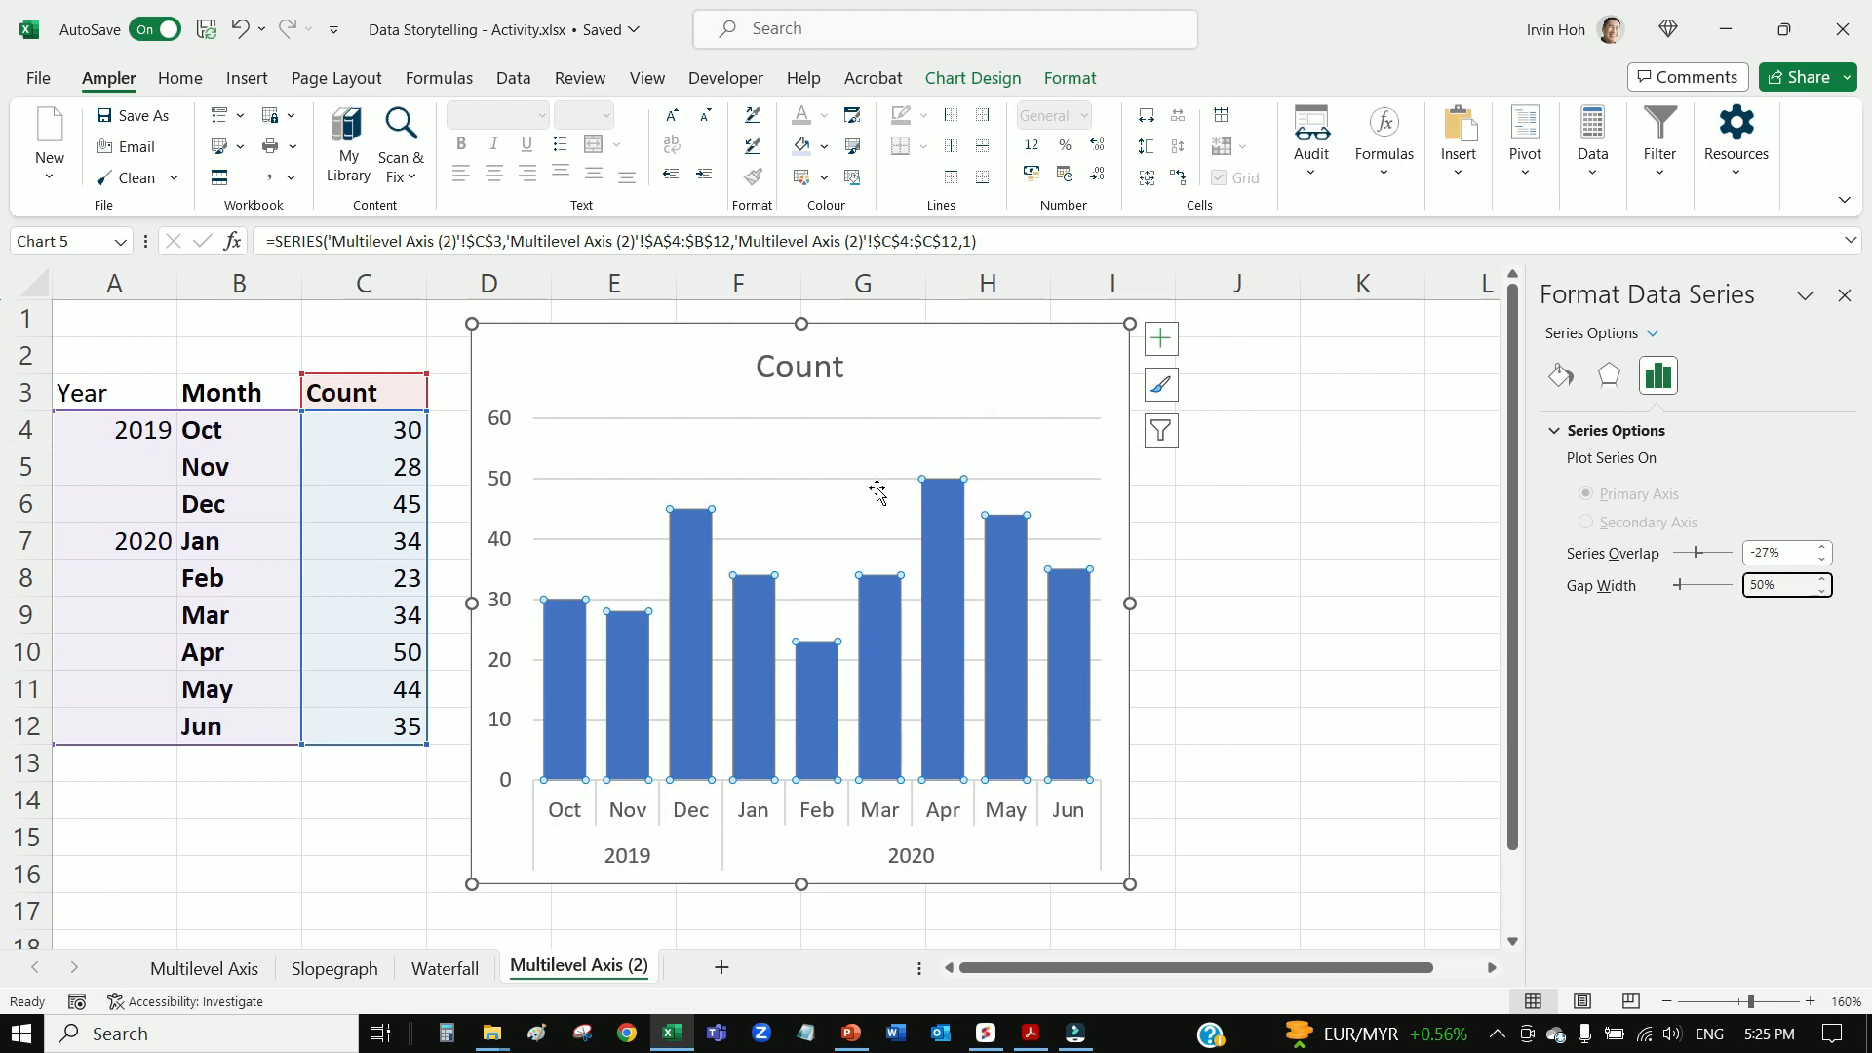
pyautogui.moveTo(932, 545)
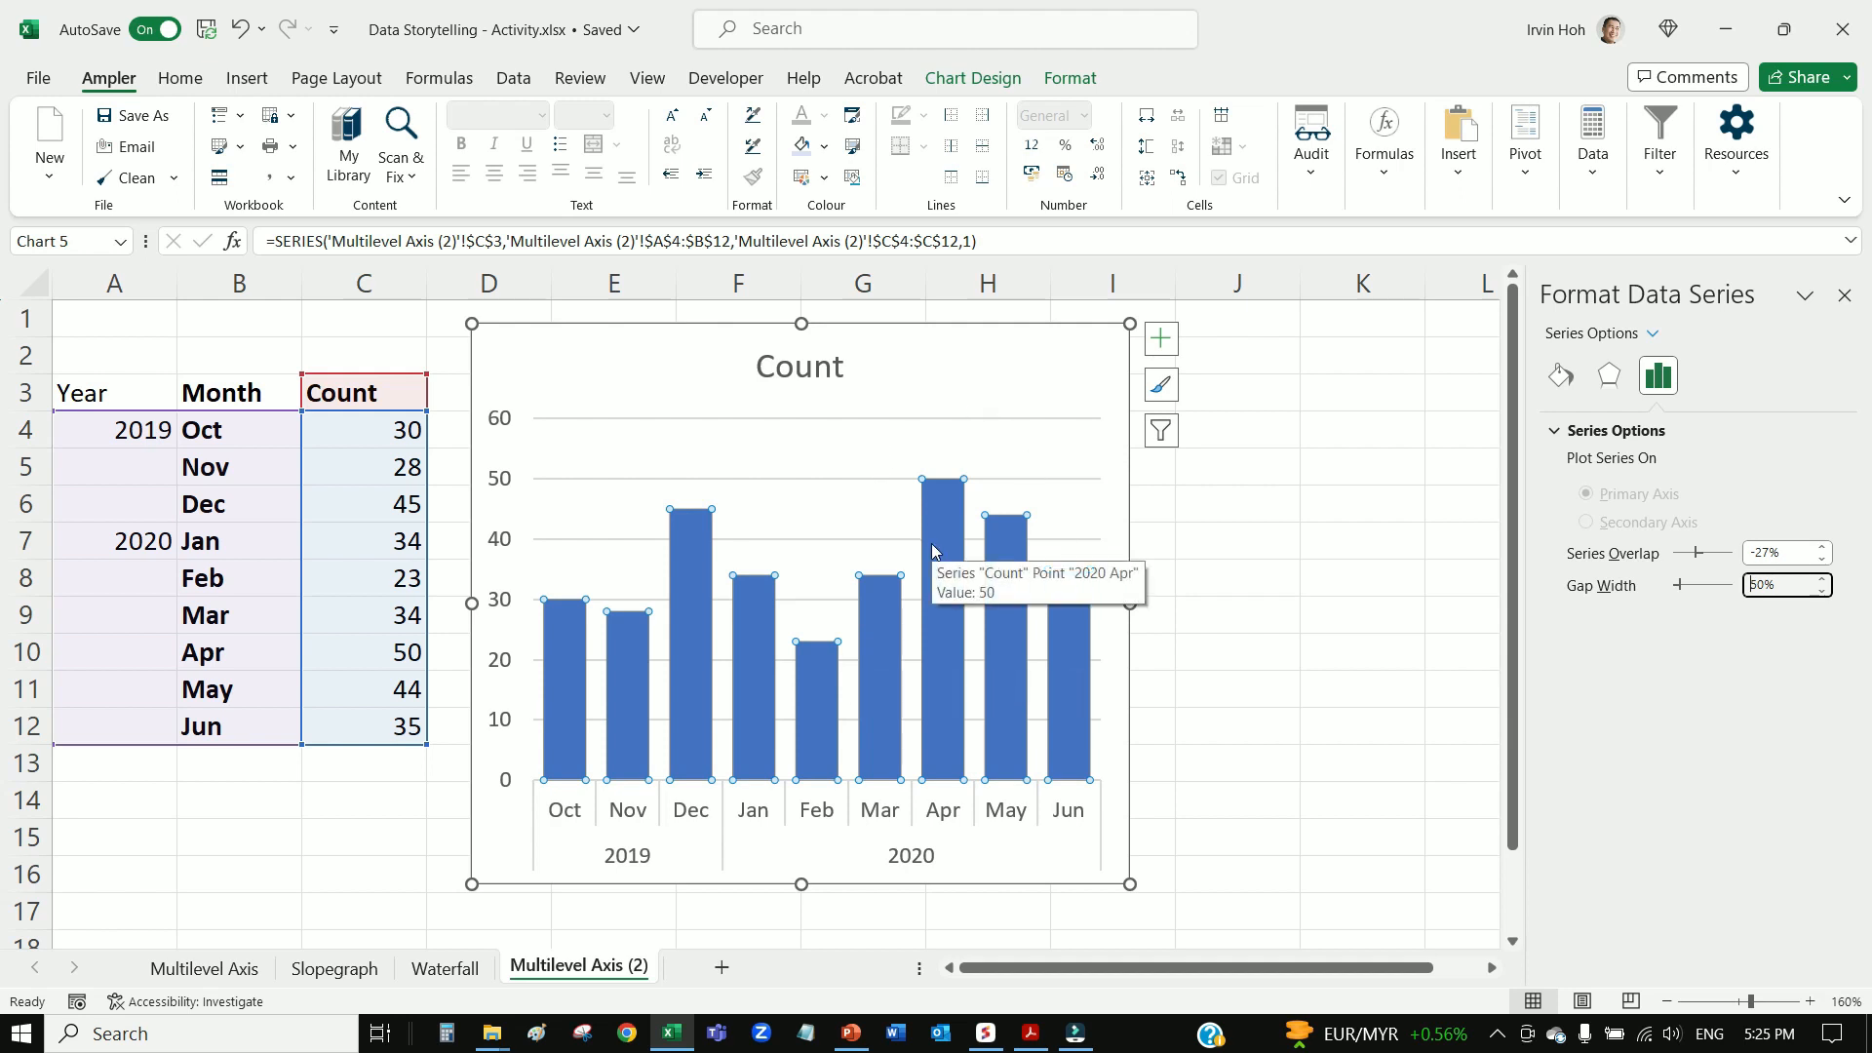
pyautogui.click(1063, 468)
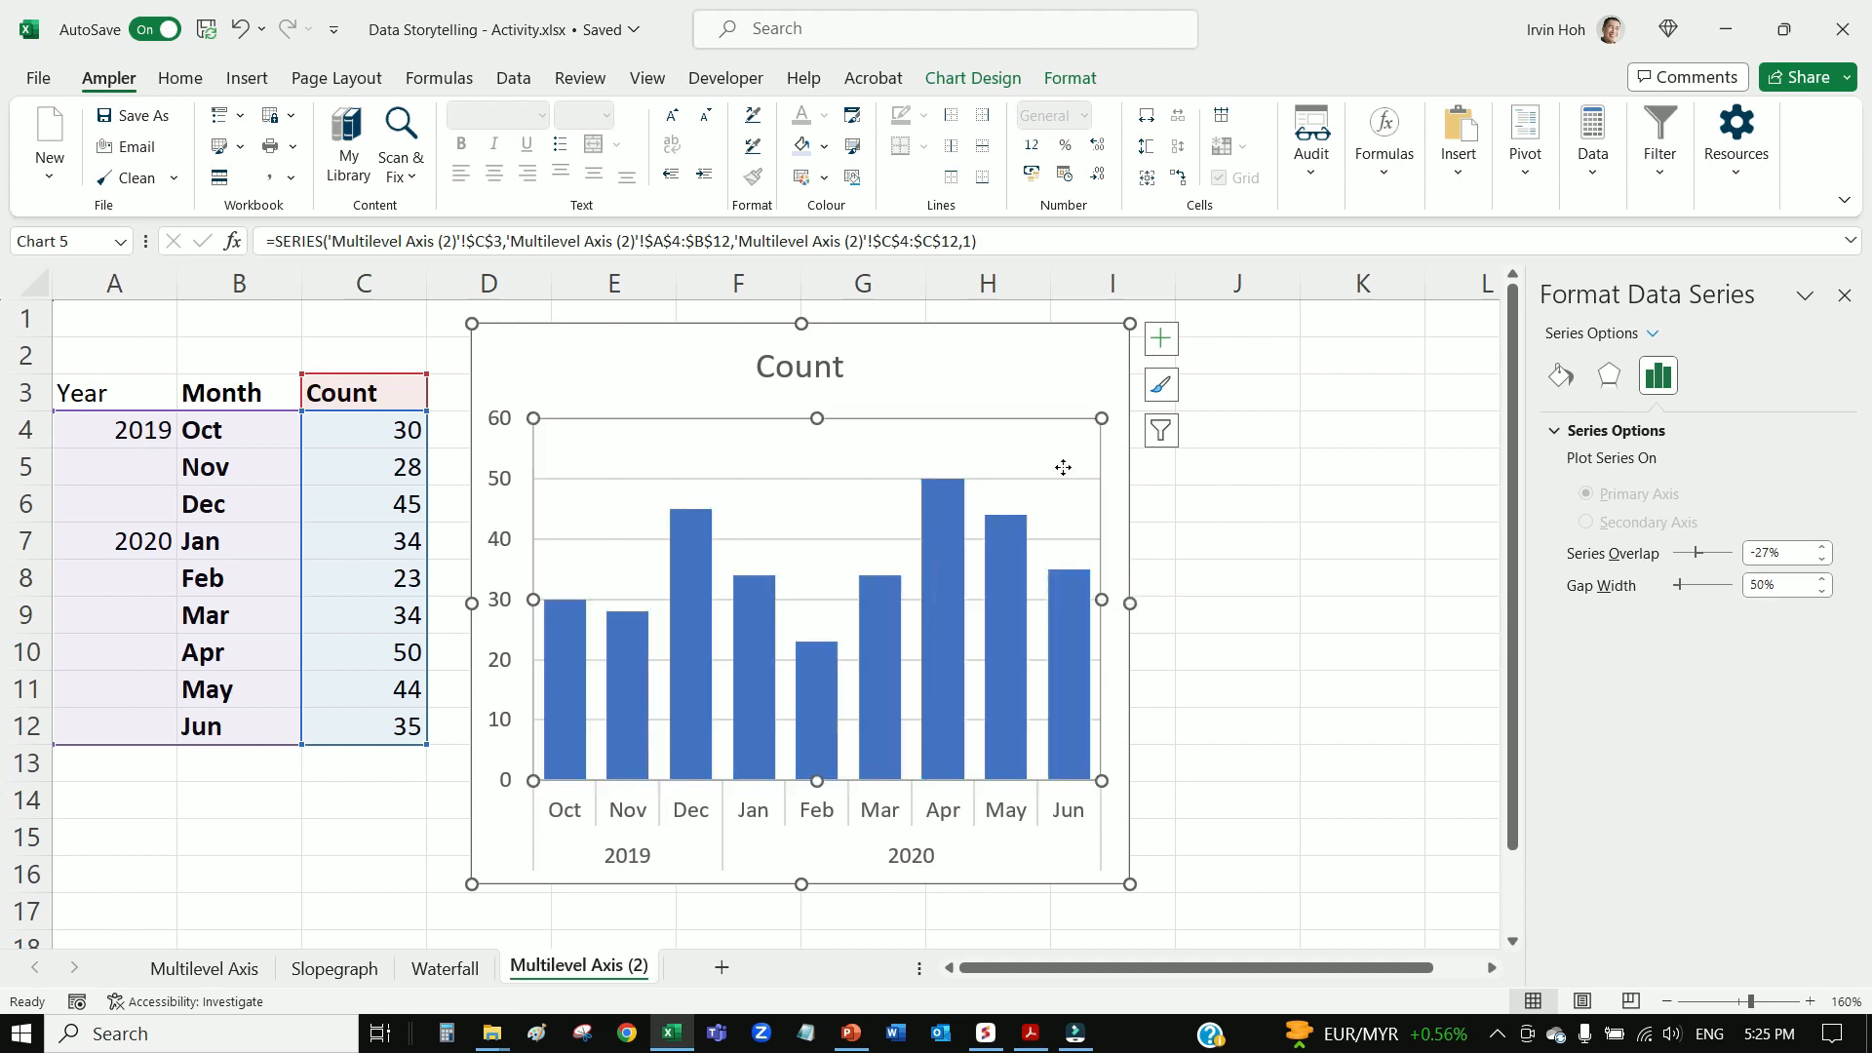
# Add data labels to the columns of the Count chart
pyautogui.click(1034, 364)
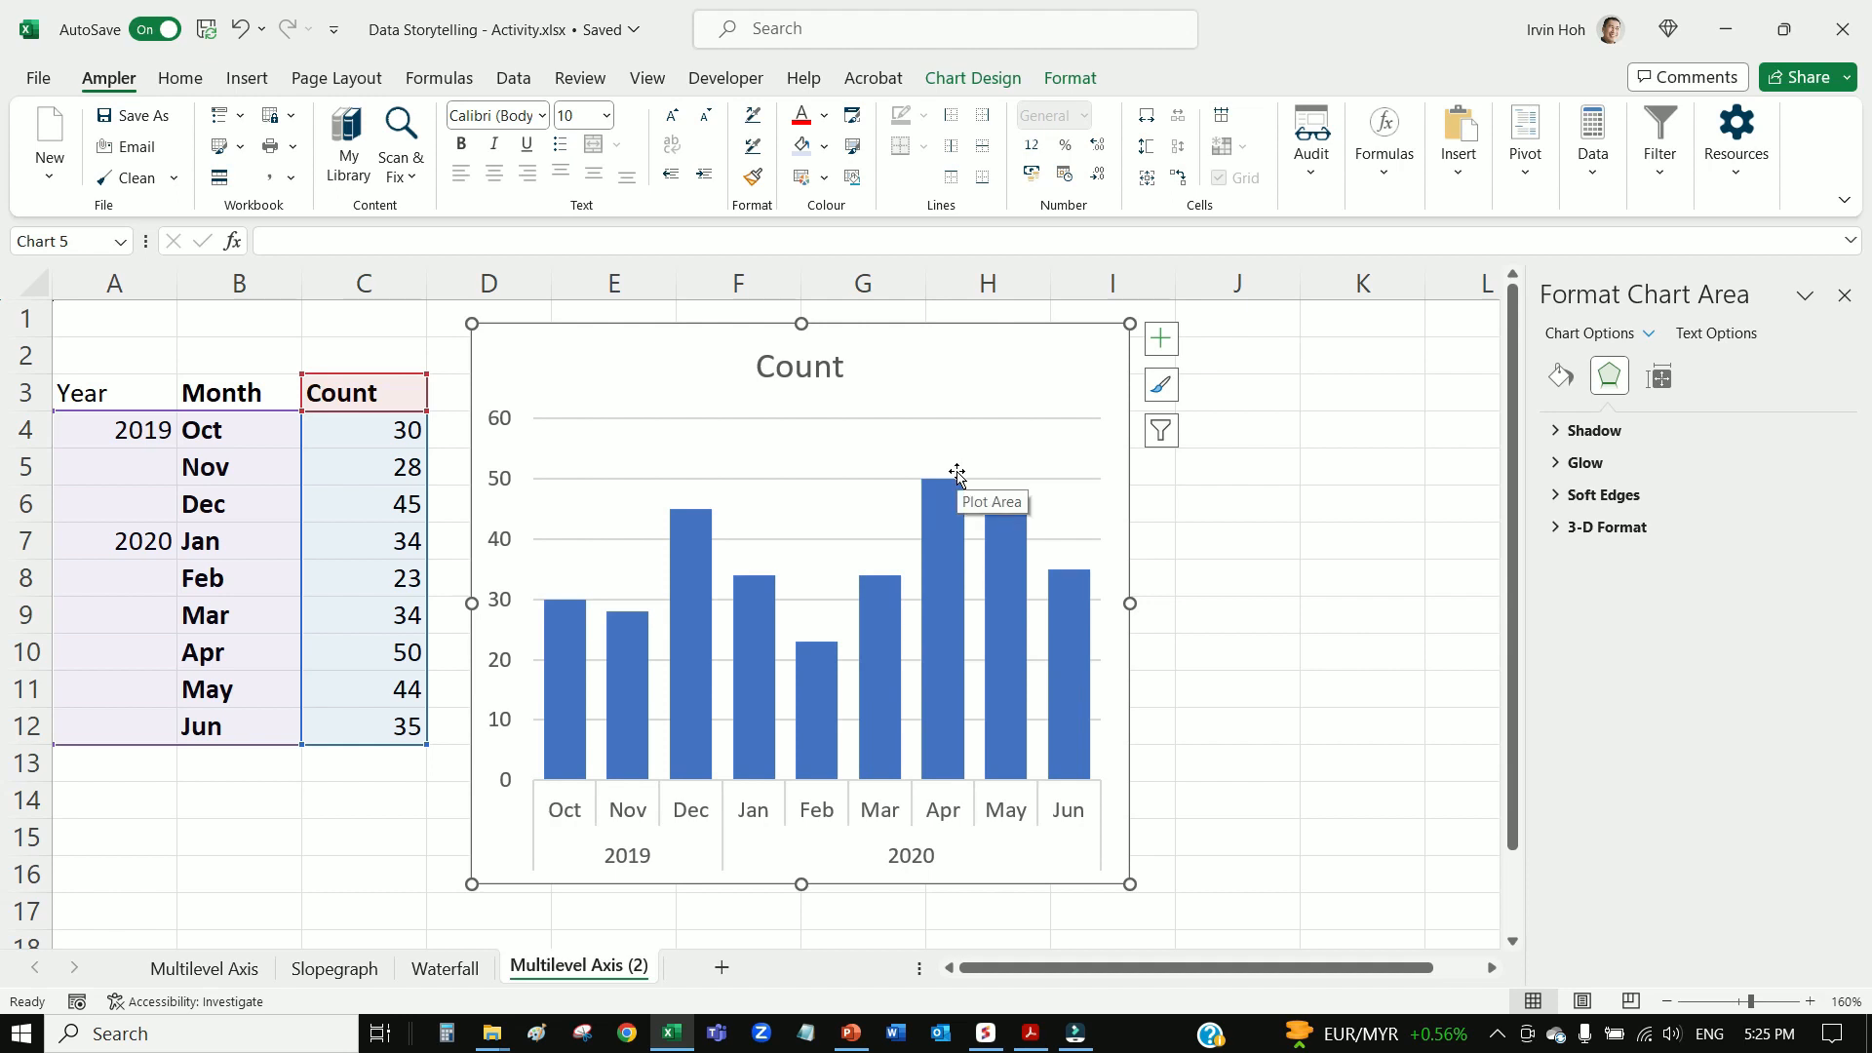
pyautogui.click(1161, 346)
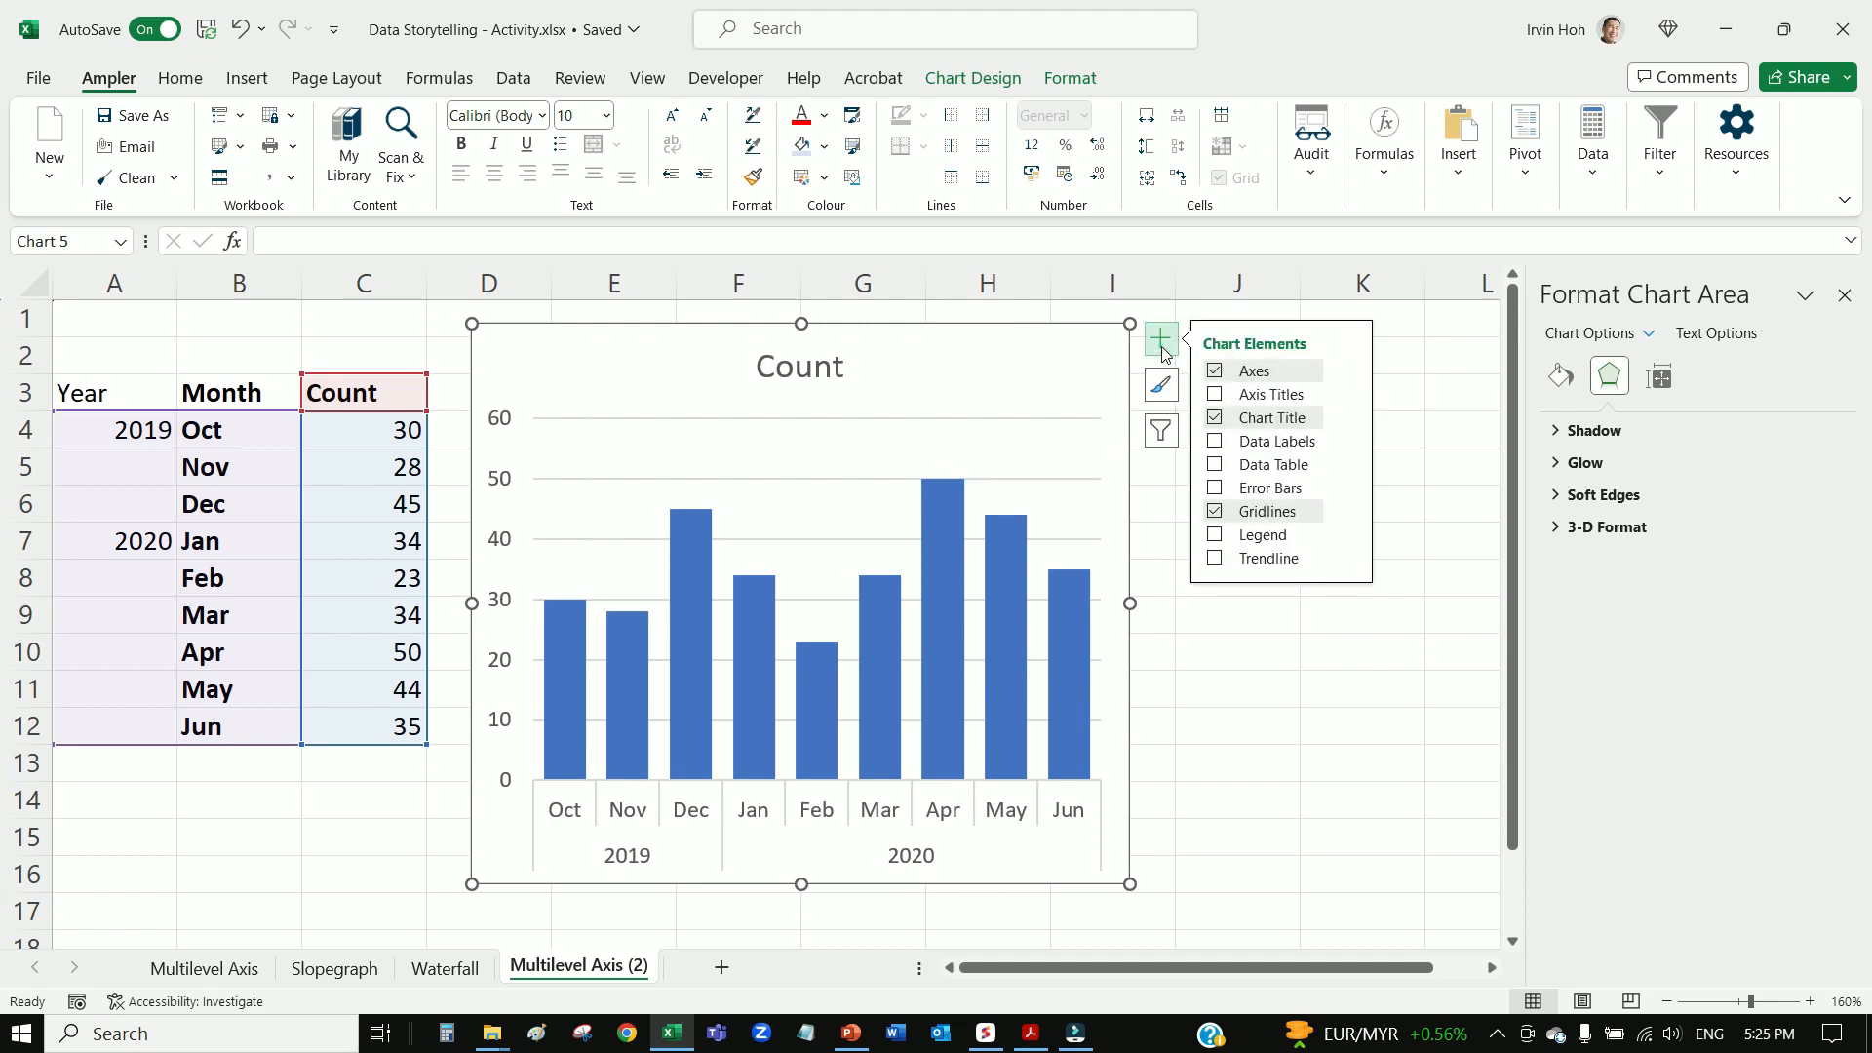
pyautogui.click(1216, 440)
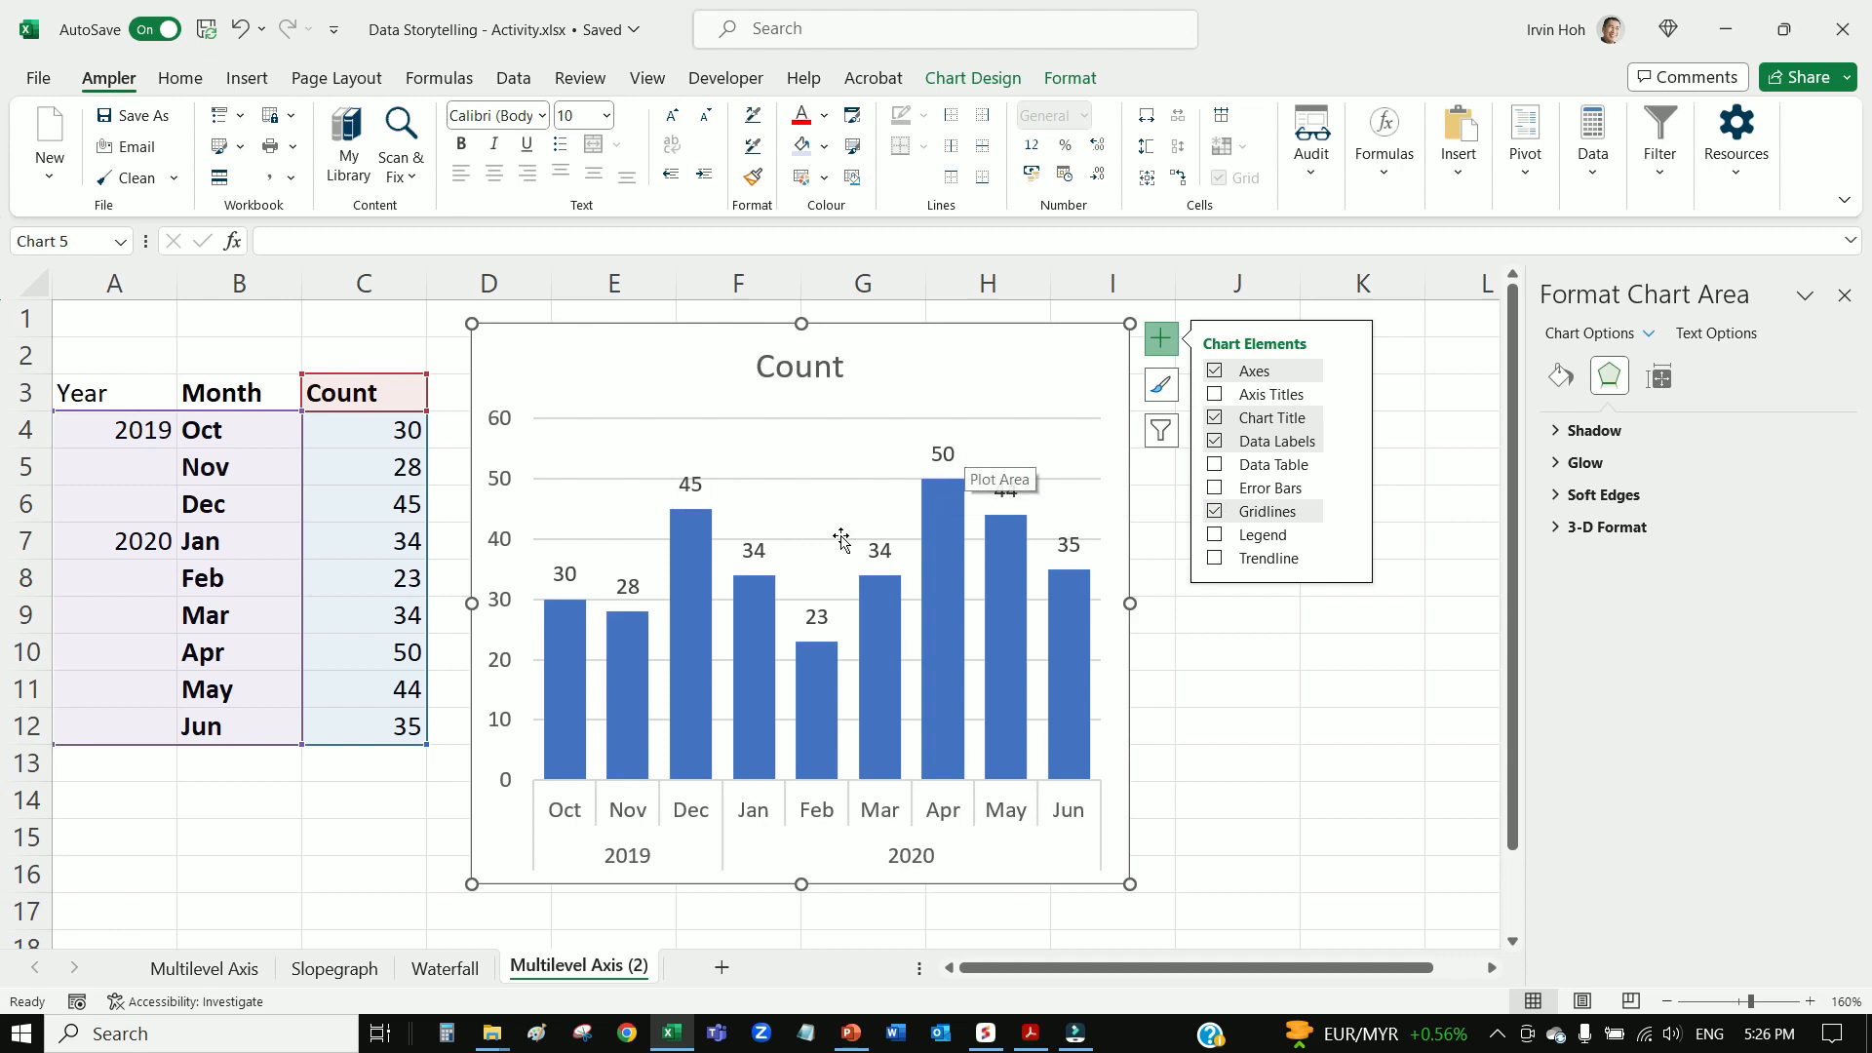
# Delete the chart's vertical value axis and its horizontal major gridlines
pyautogui.click(510, 488)
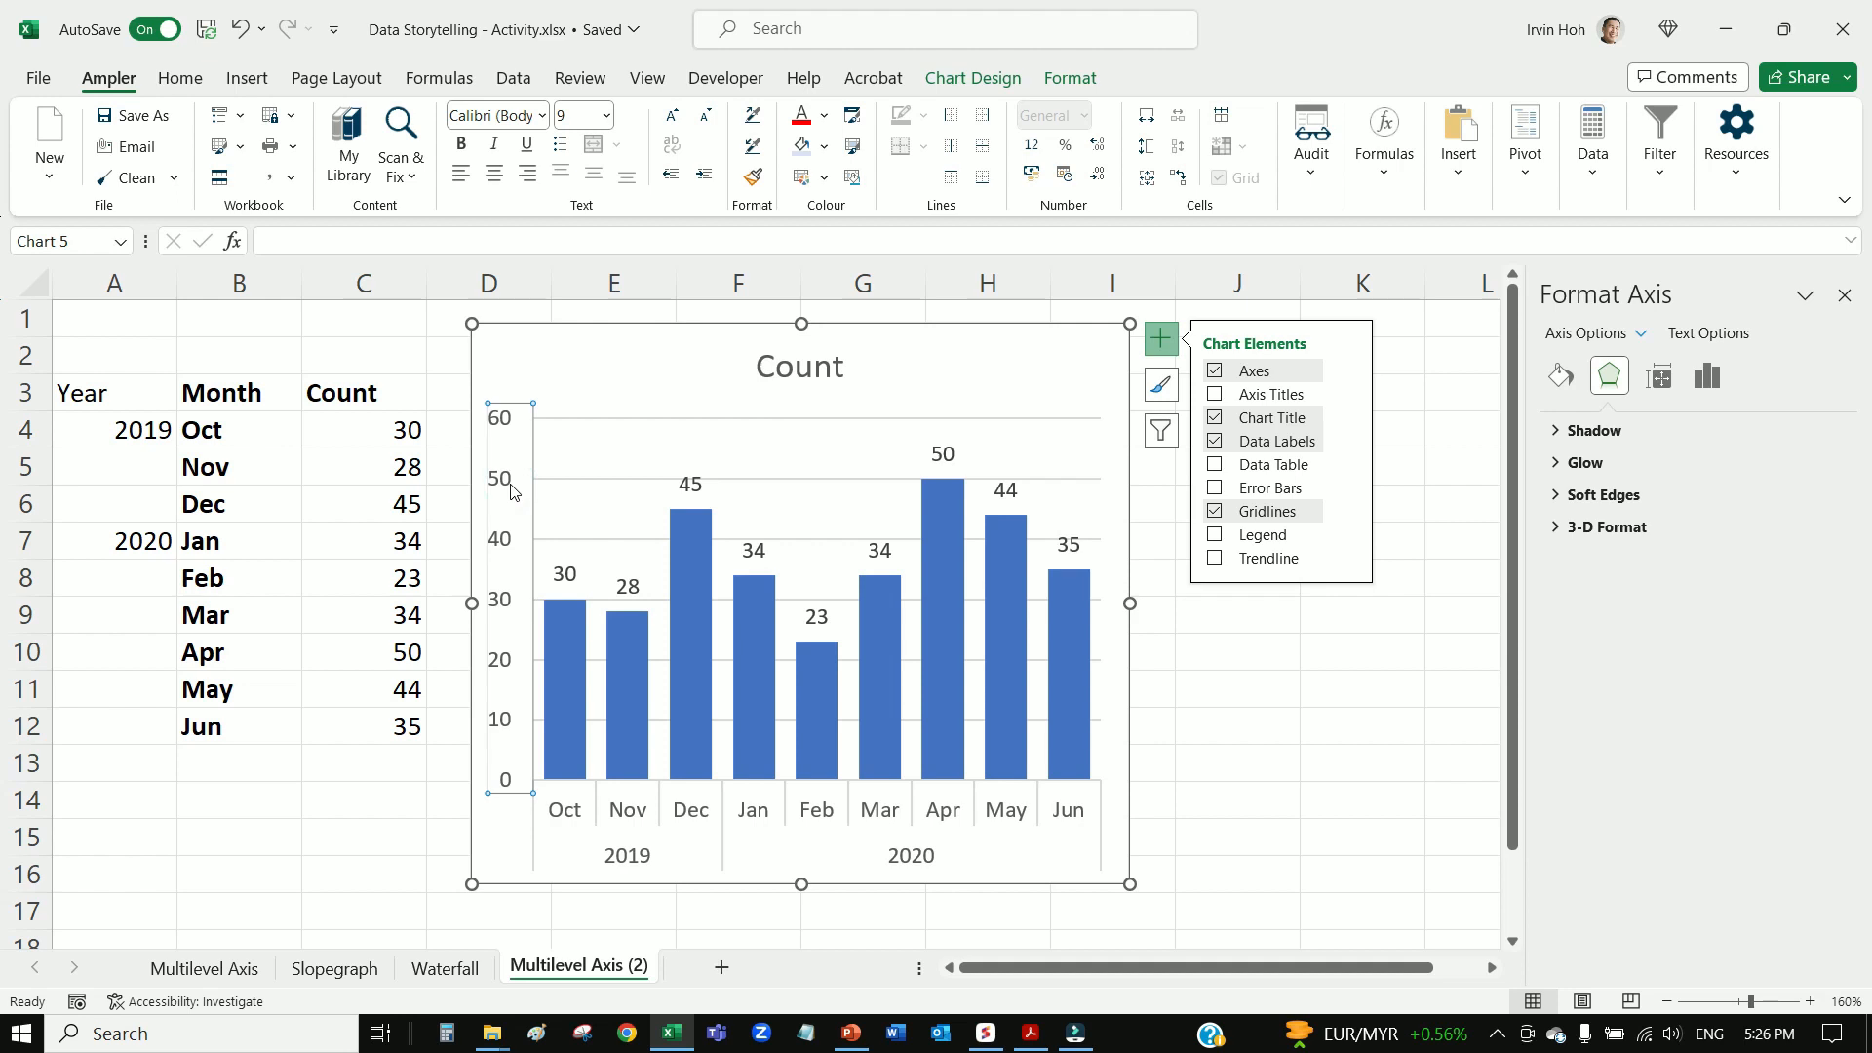
pyautogui.press('Delete')
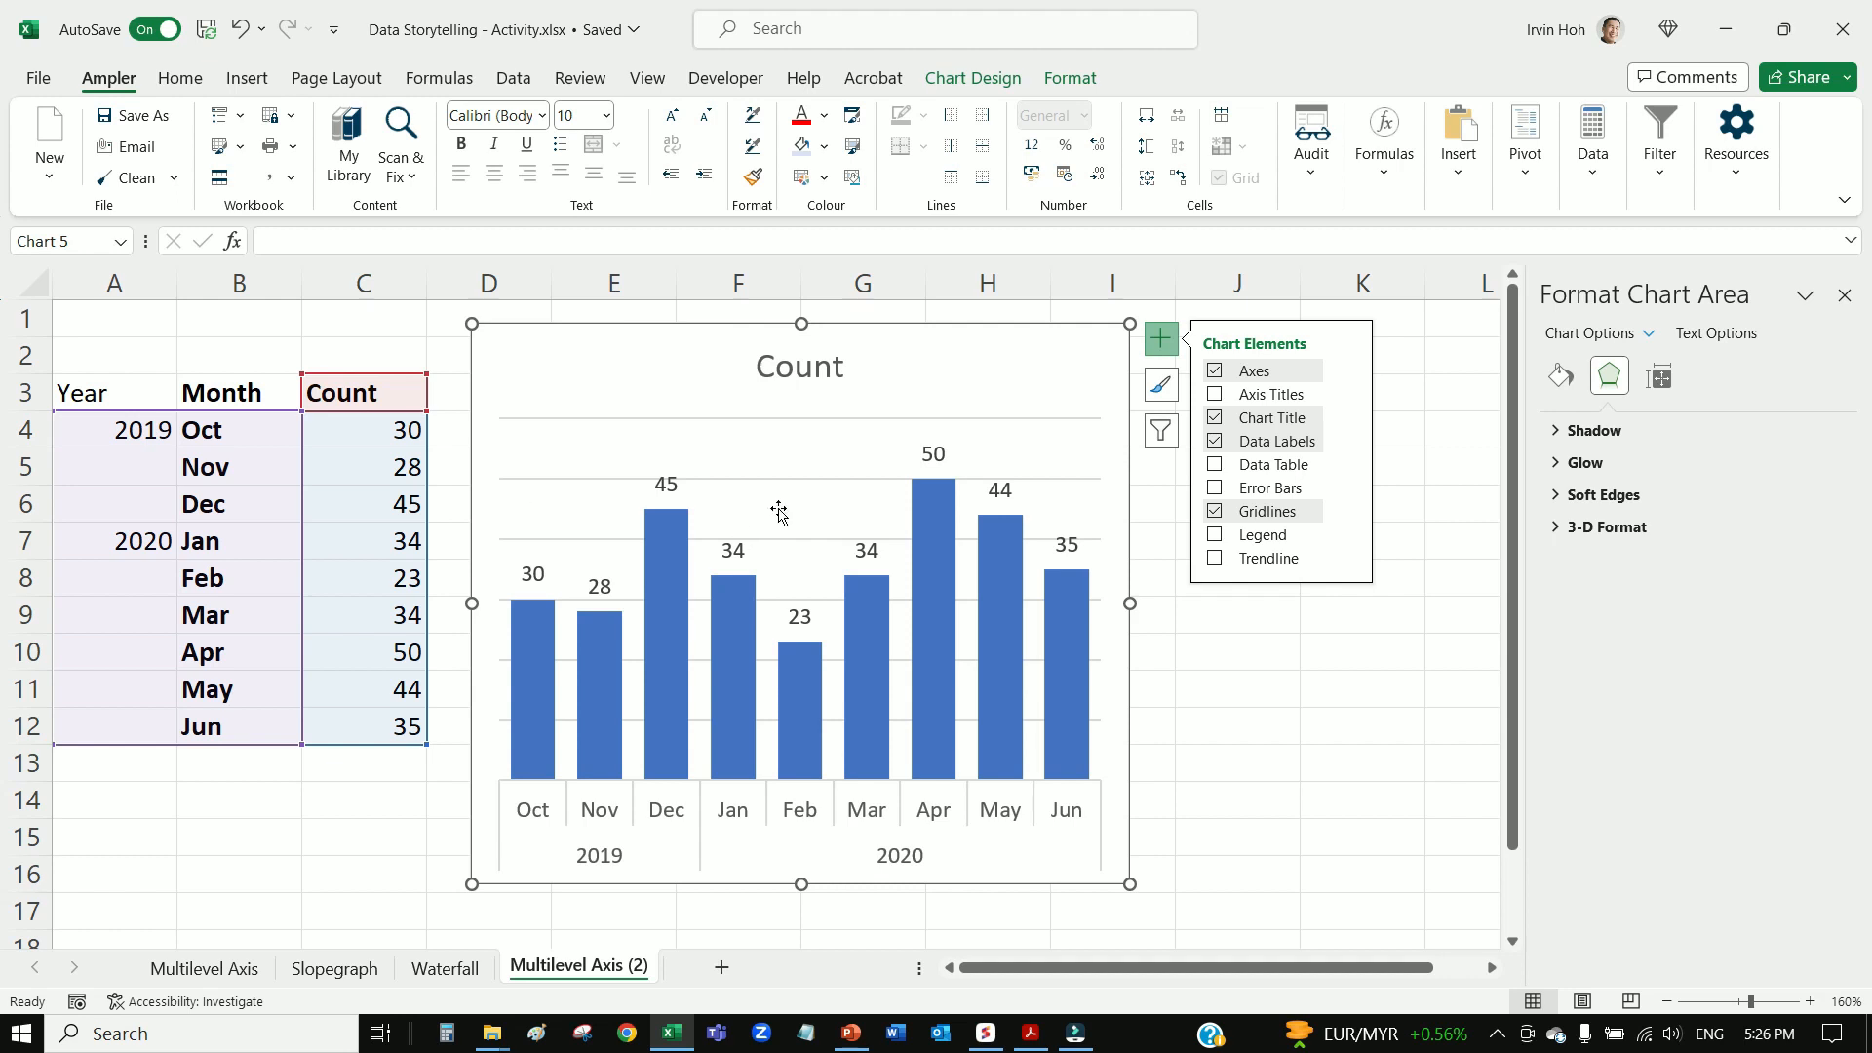
pyautogui.click(793, 479)
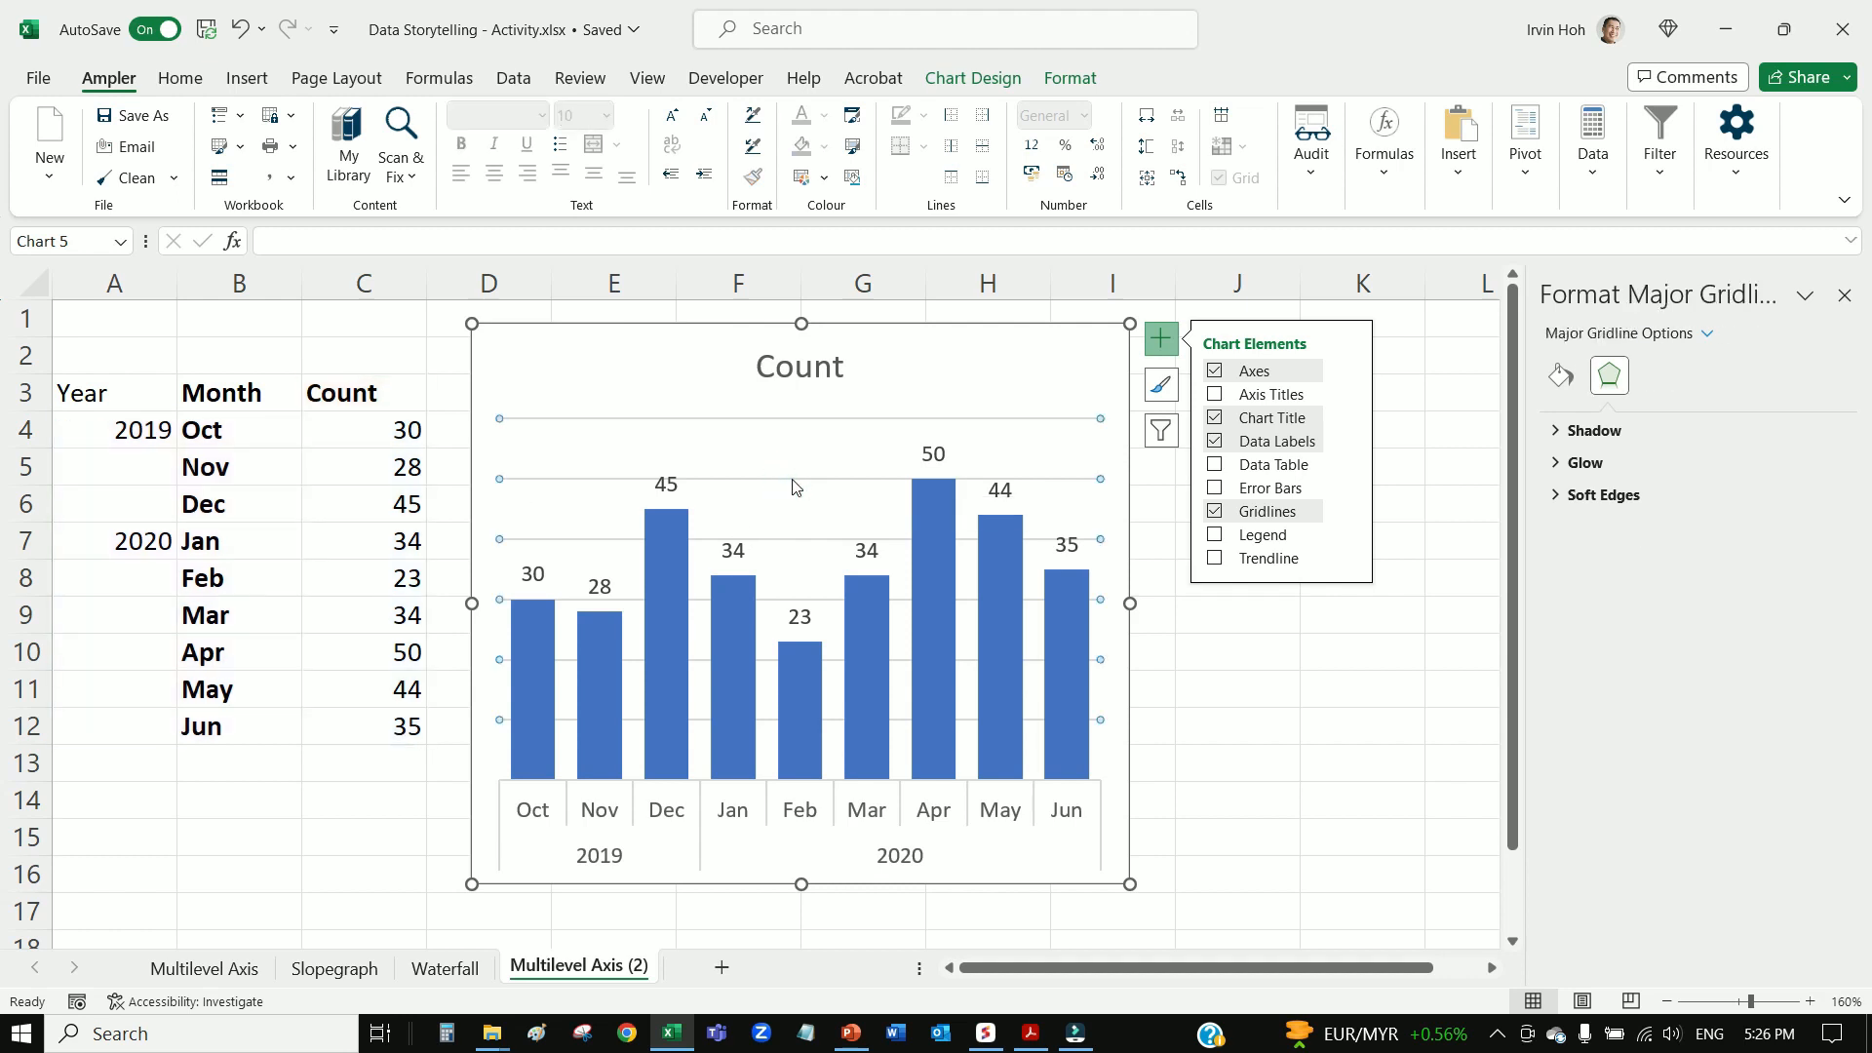
pyautogui.press('Delete')
pyautogui.click(1297, 709)
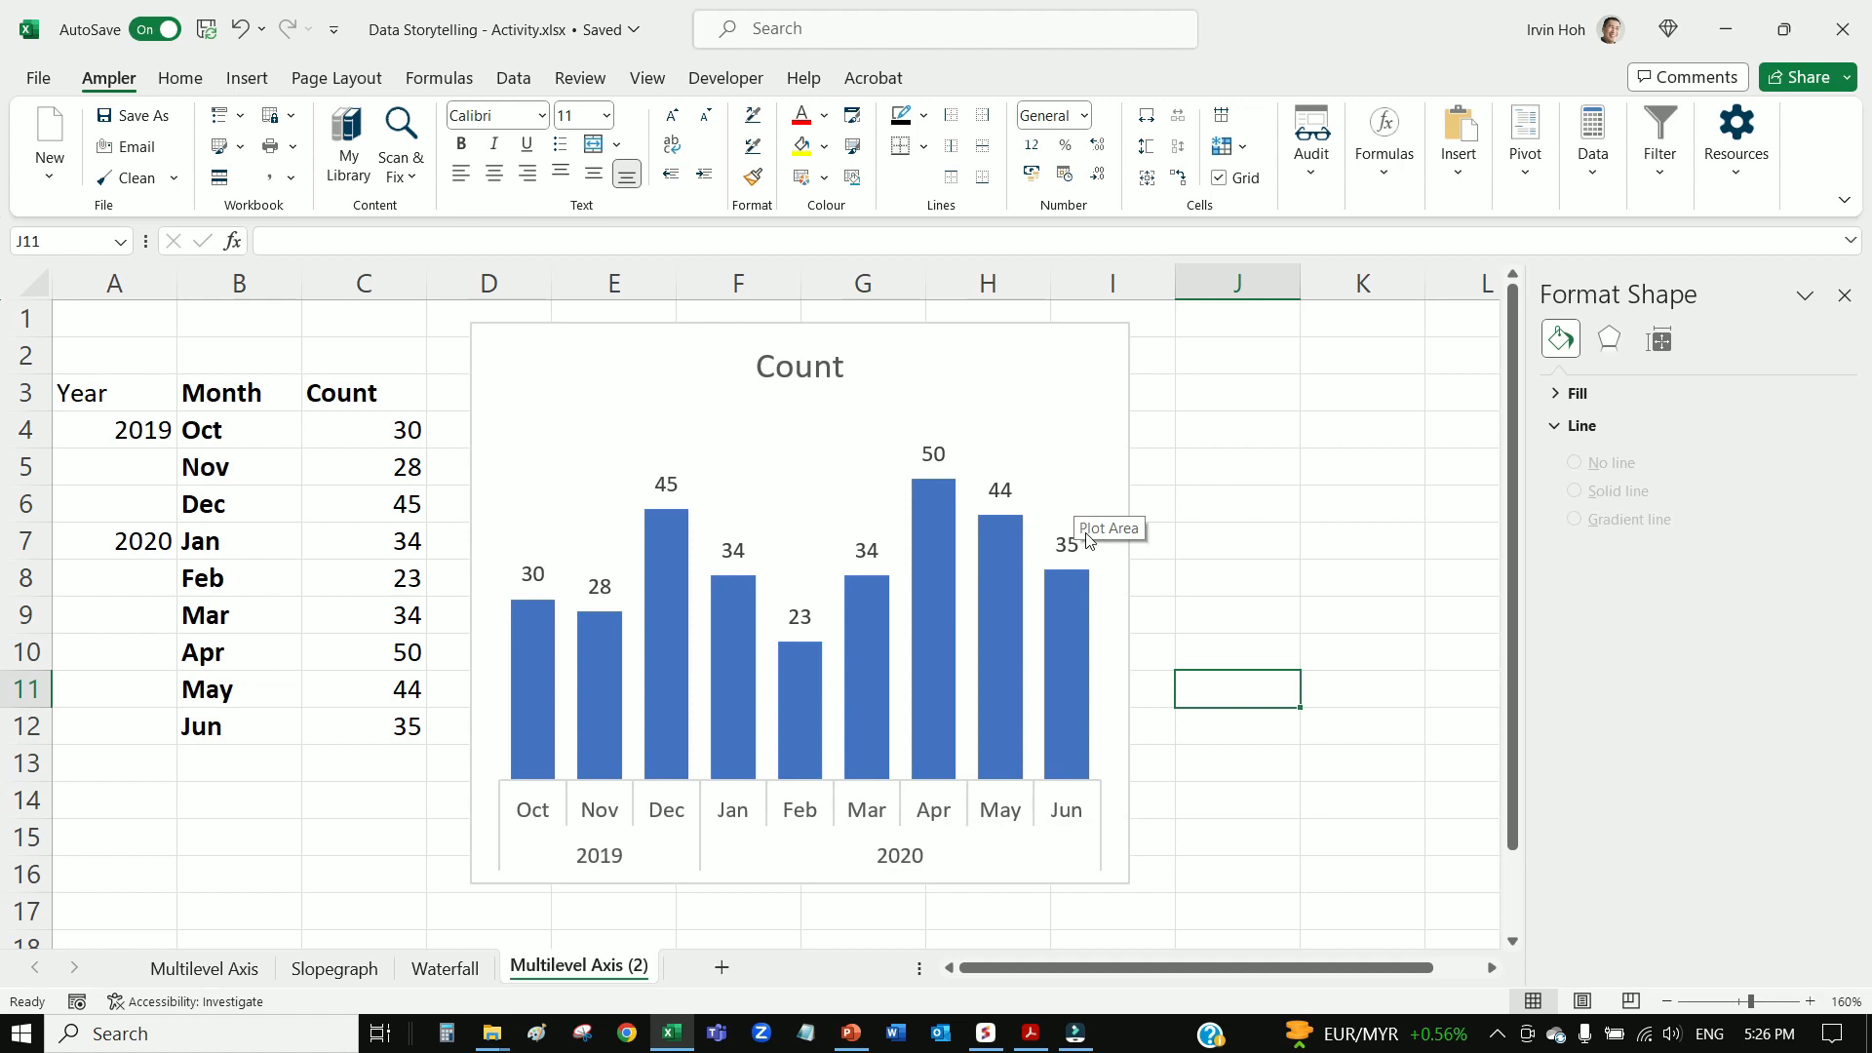
# Move the chart about one column farther from the data table so its near edge lies in column E
pyautogui.moveTo(988, 675)
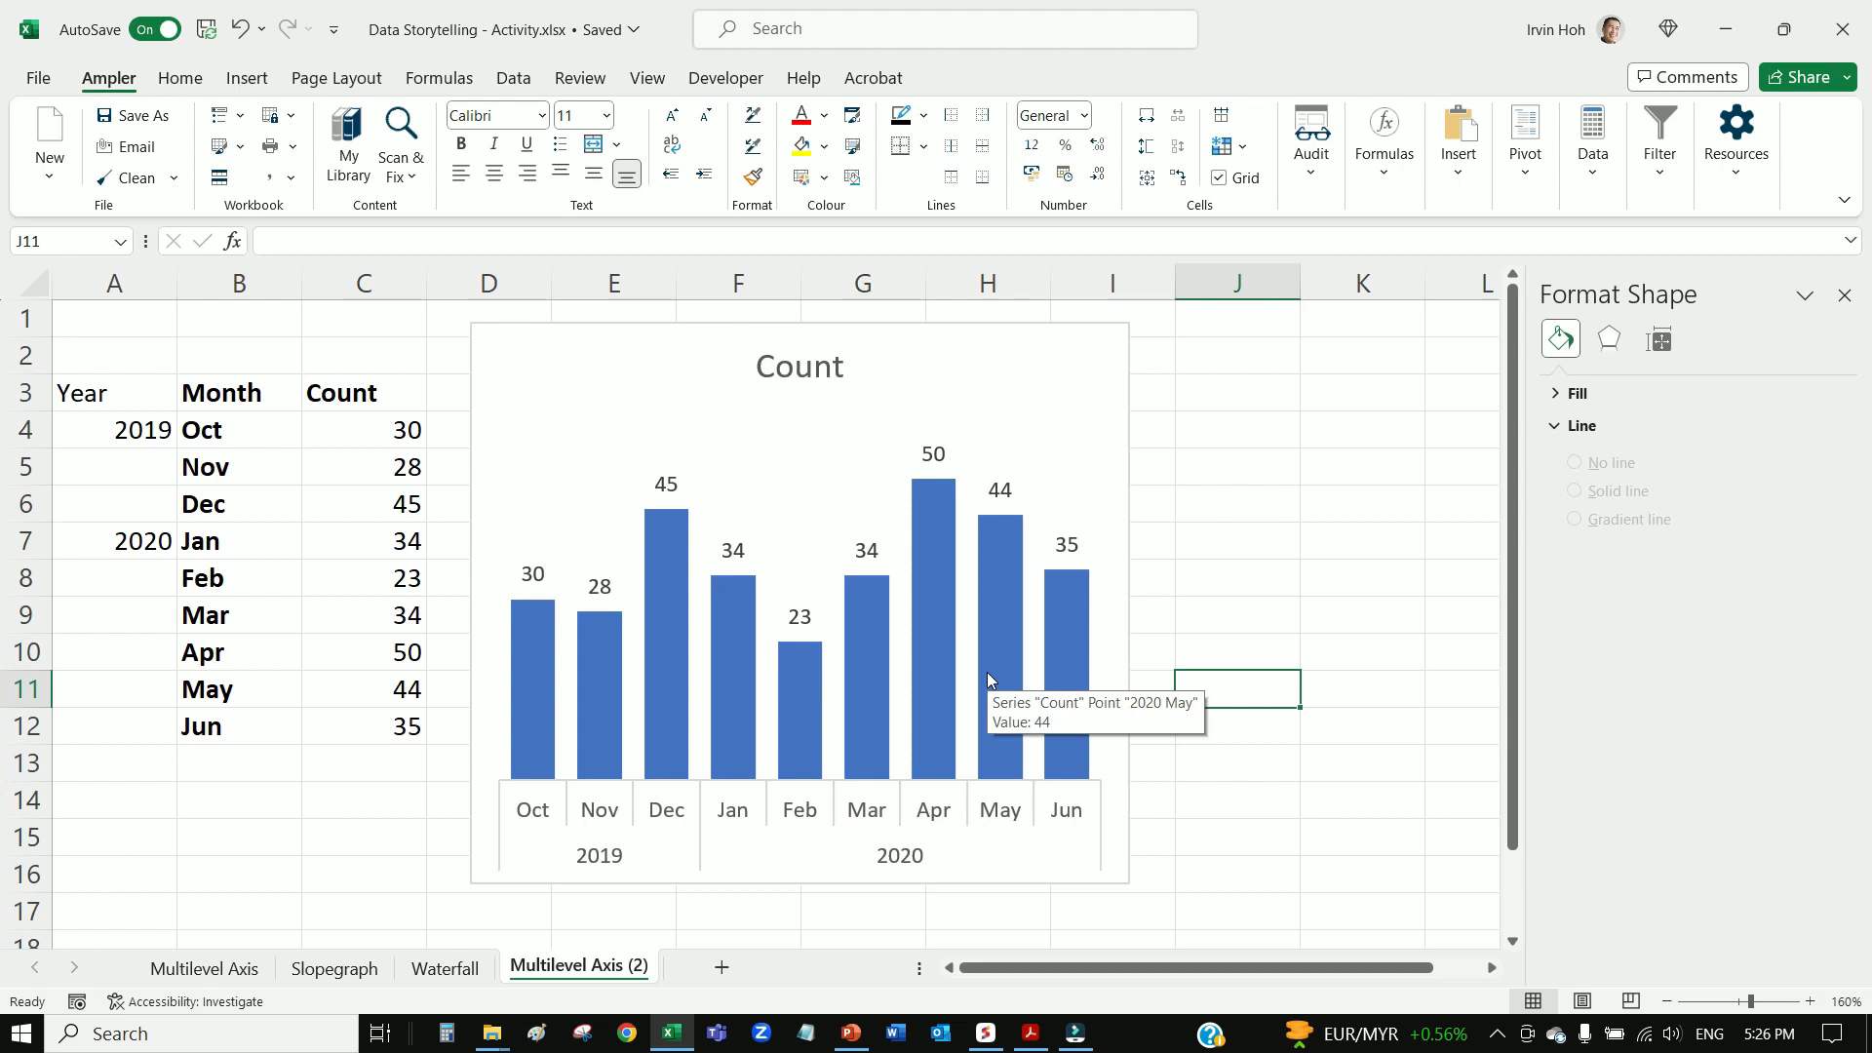
pyautogui.moveTo(582, 358); pyautogui.dragTo(705, 361)
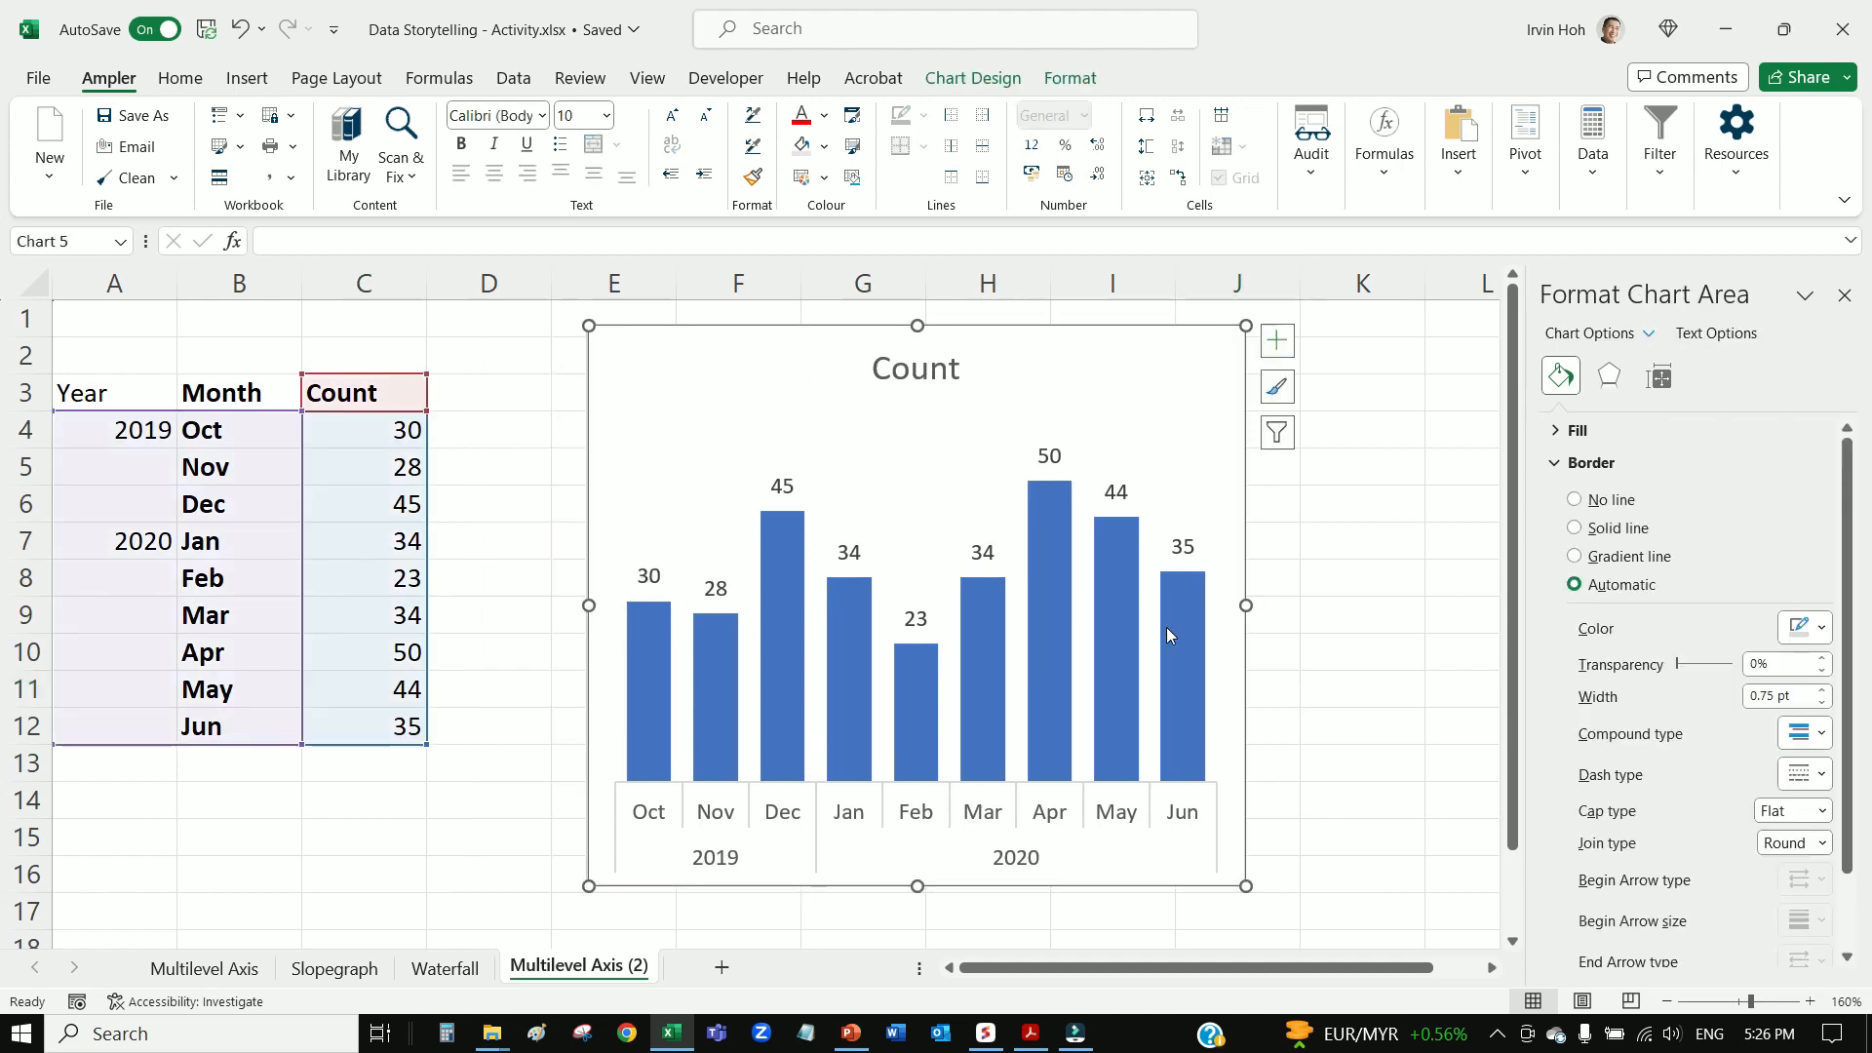
pyautogui.moveTo(1166, 628)
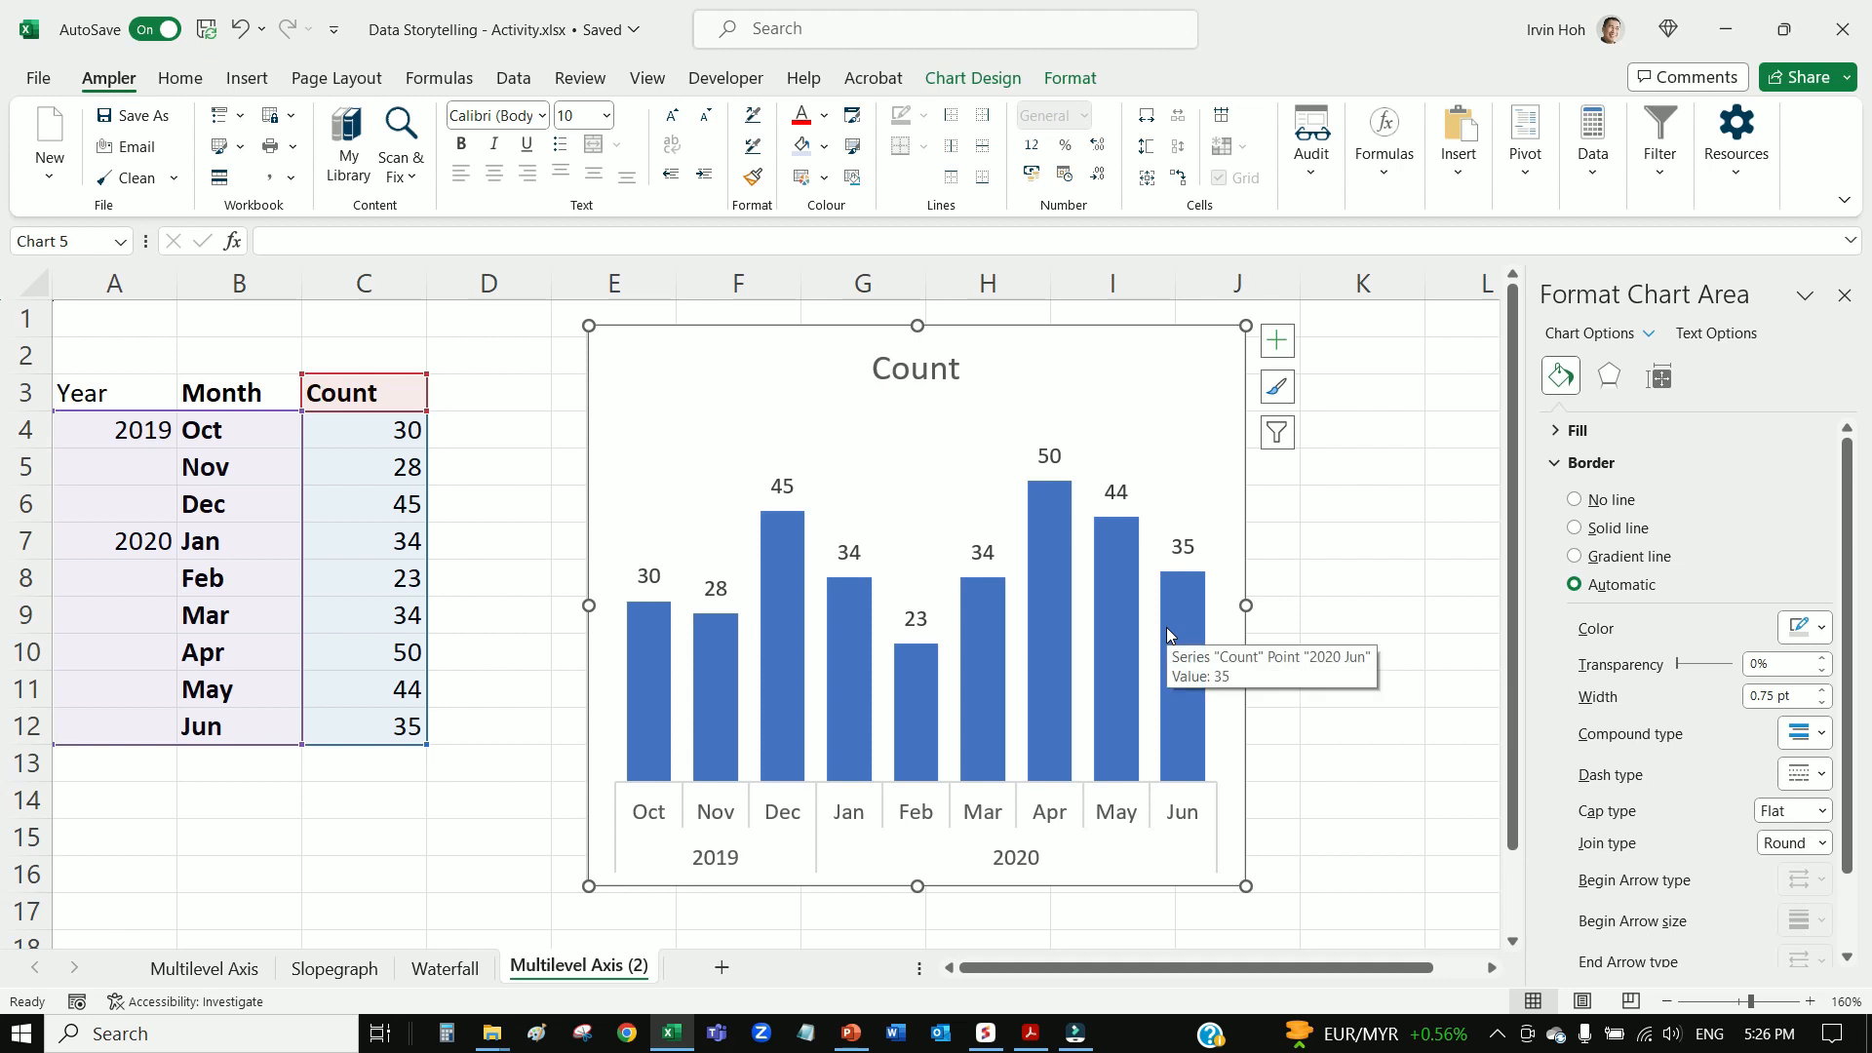
# Add a Target column beside Count with its header in D3 and the value 30 in every cell from D4 to D12
pyautogui.click(493, 392)
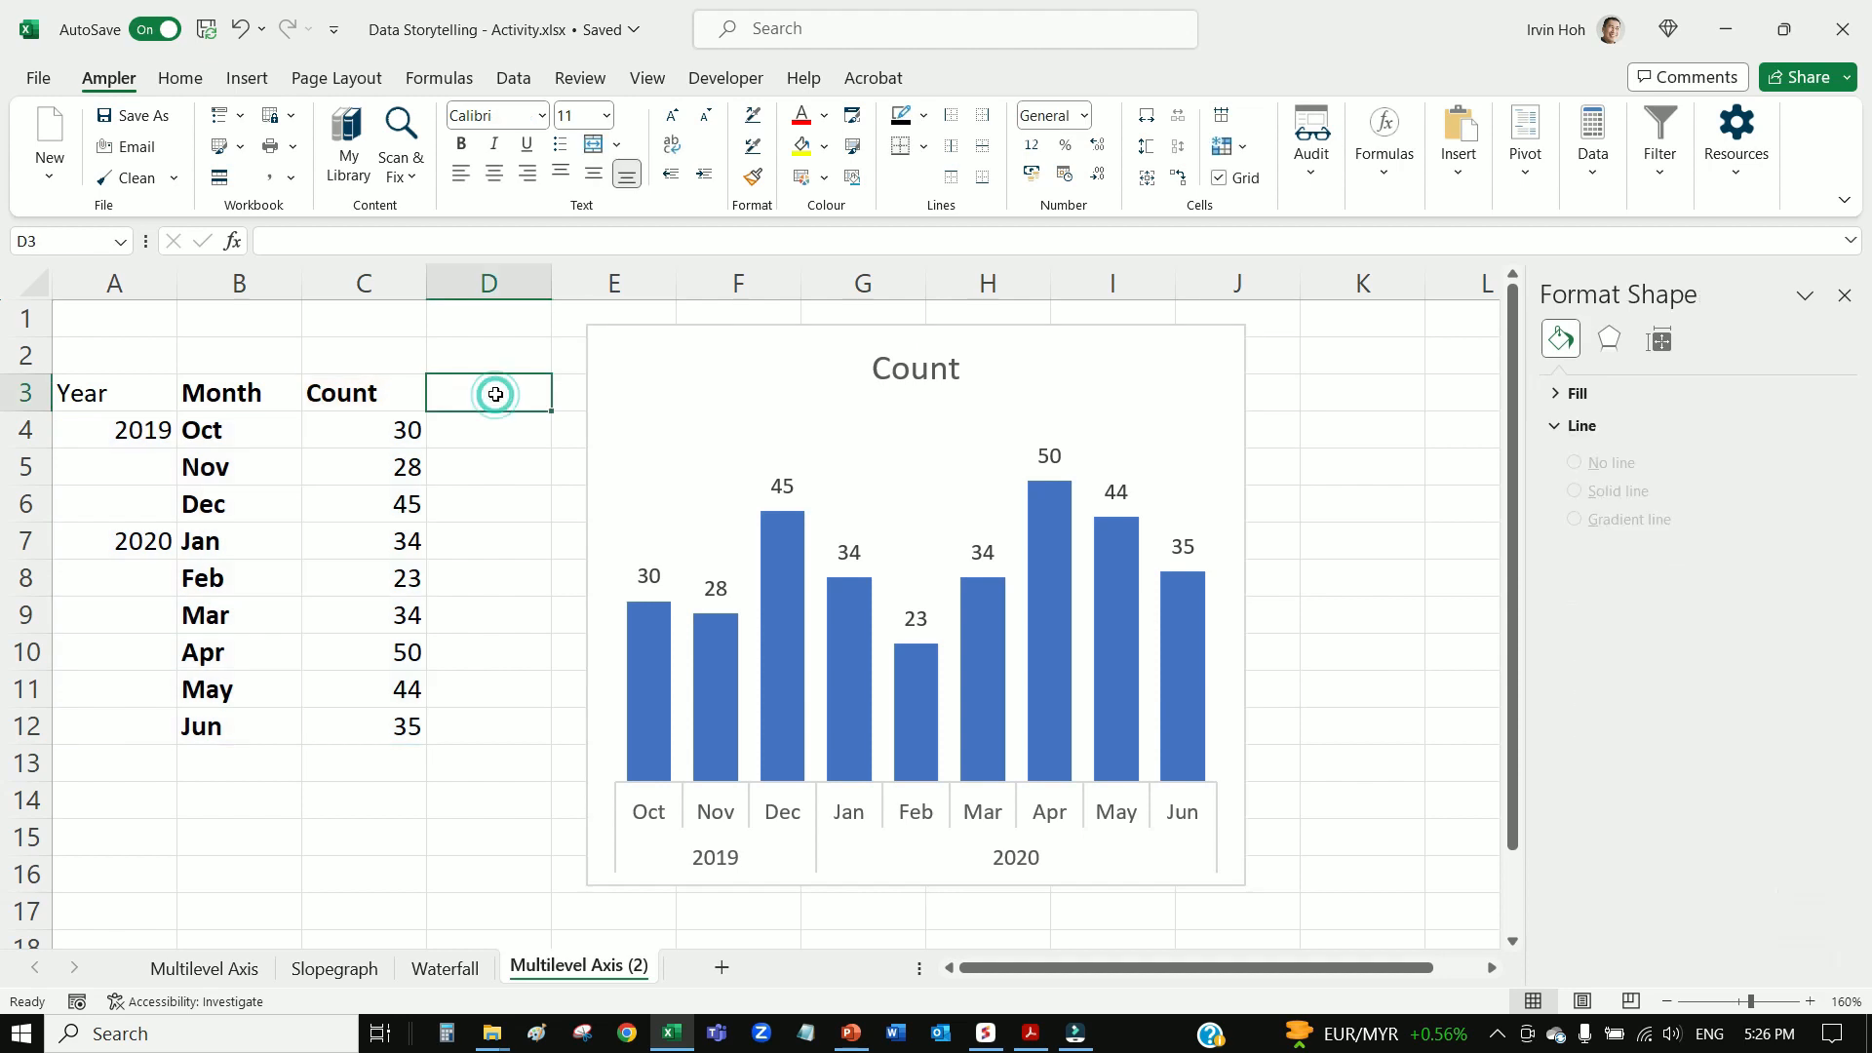
pyautogui.write('Target')
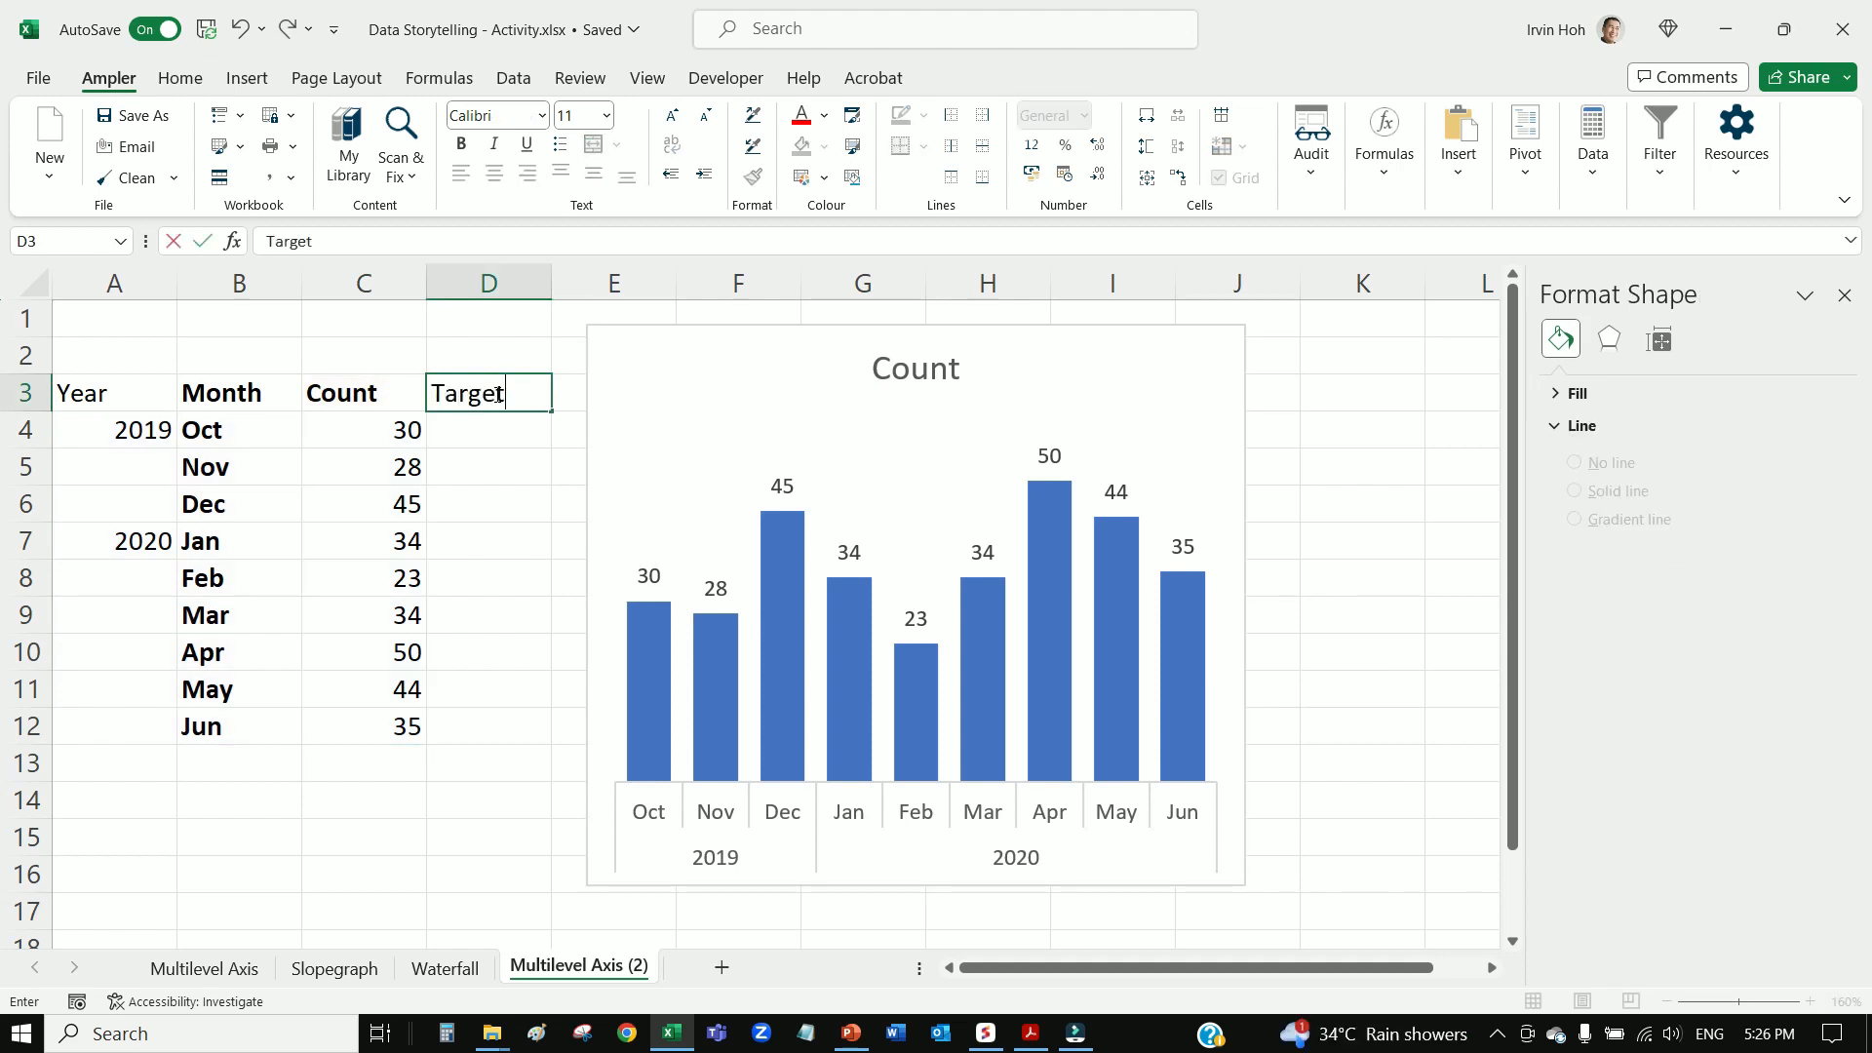
pyautogui.click(482, 436)
pyautogui.write('30')
pyautogui.click(494, 470)
pyautogui.write('30')
pyautogui.click(493, 594)
pyautogui.moveTo(507, 430); pyautogui.dragTo(555, 733)
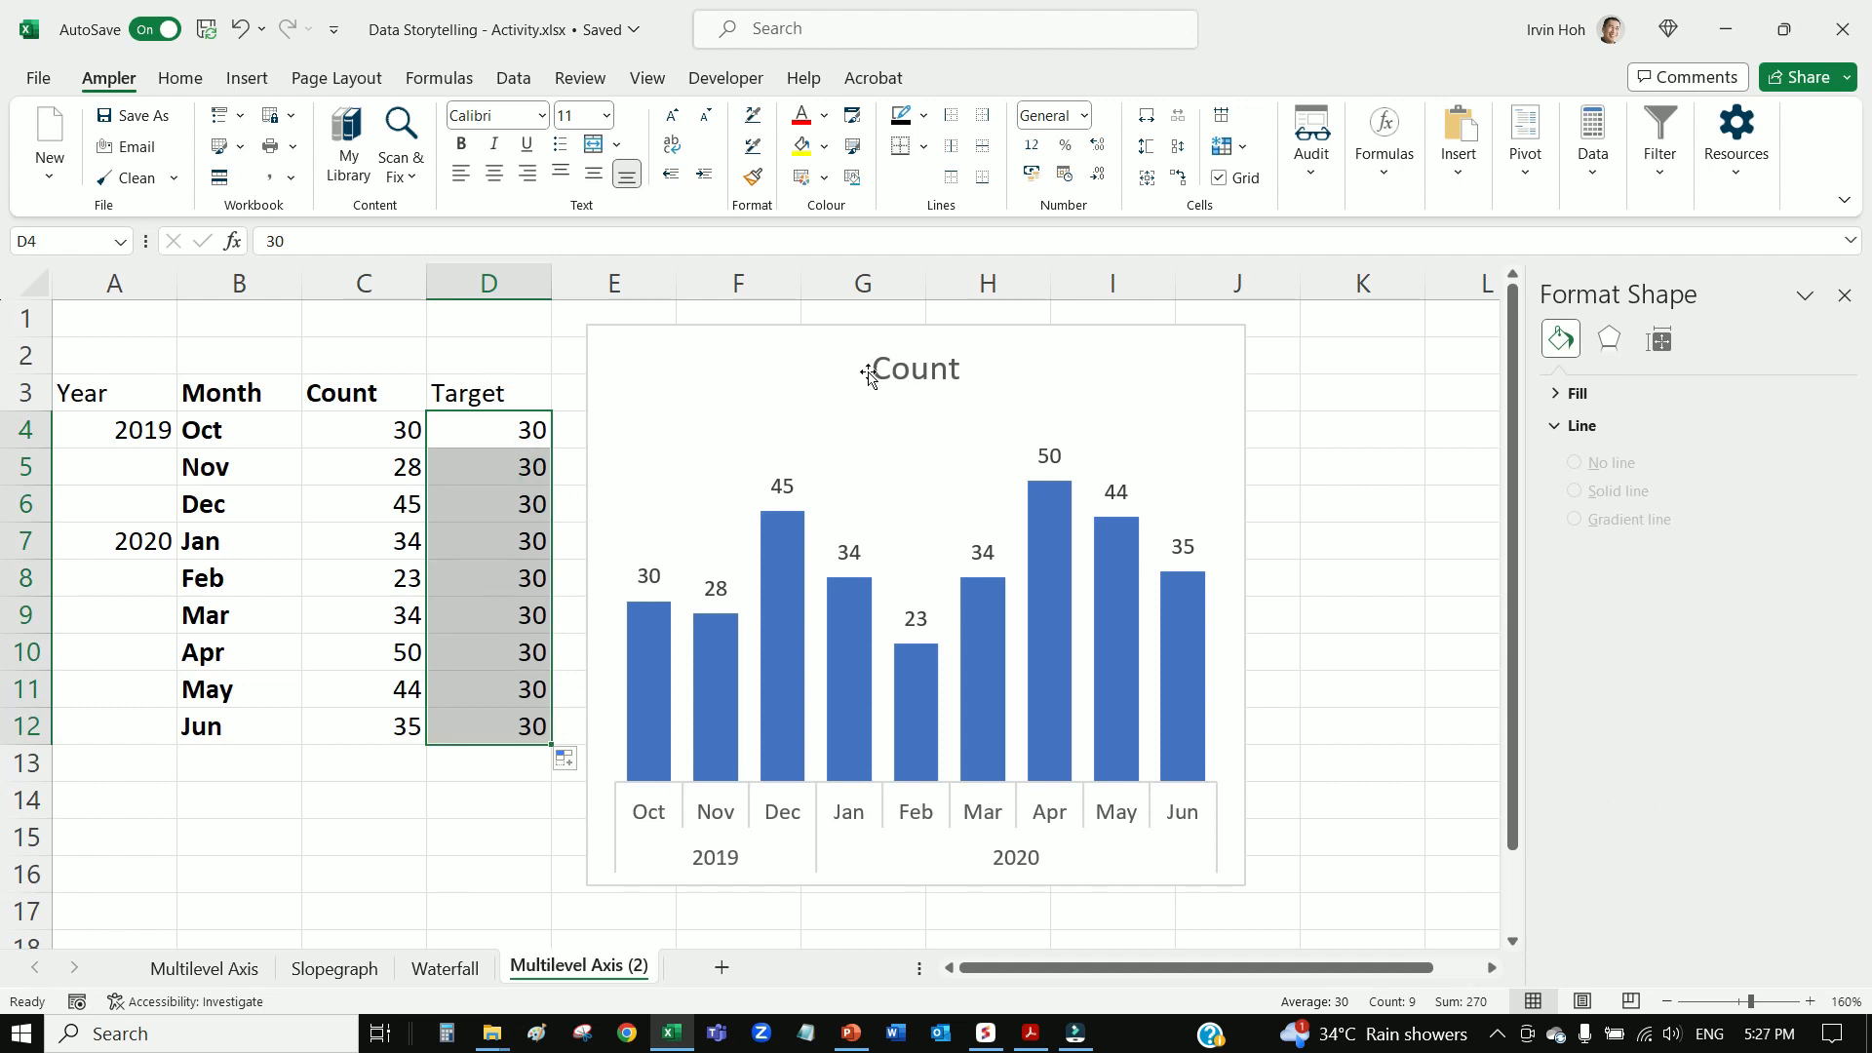
# Extend the chart's data range to include the Target column and change the Target series to a Line chart type
pyautogui.click(666, 441)
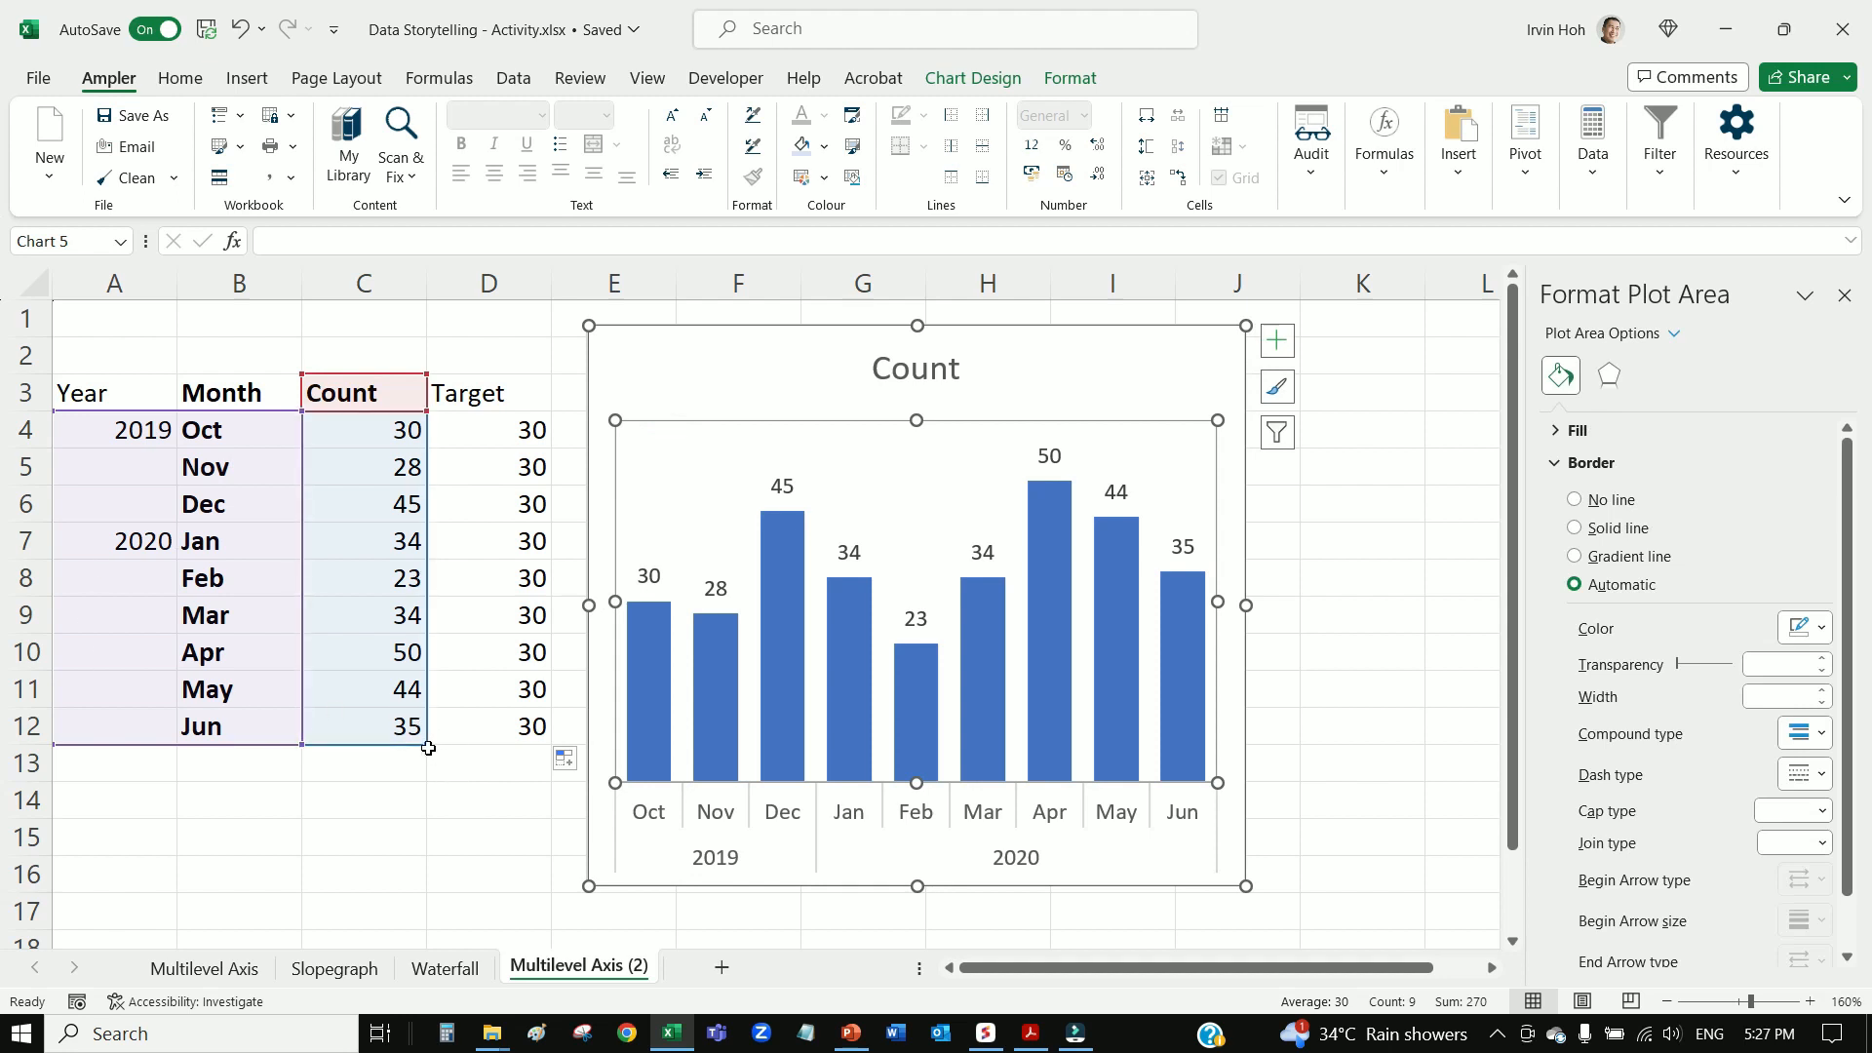
pyautogui.moveTo(427, 745); pyautogui.dragTo(551, 746)
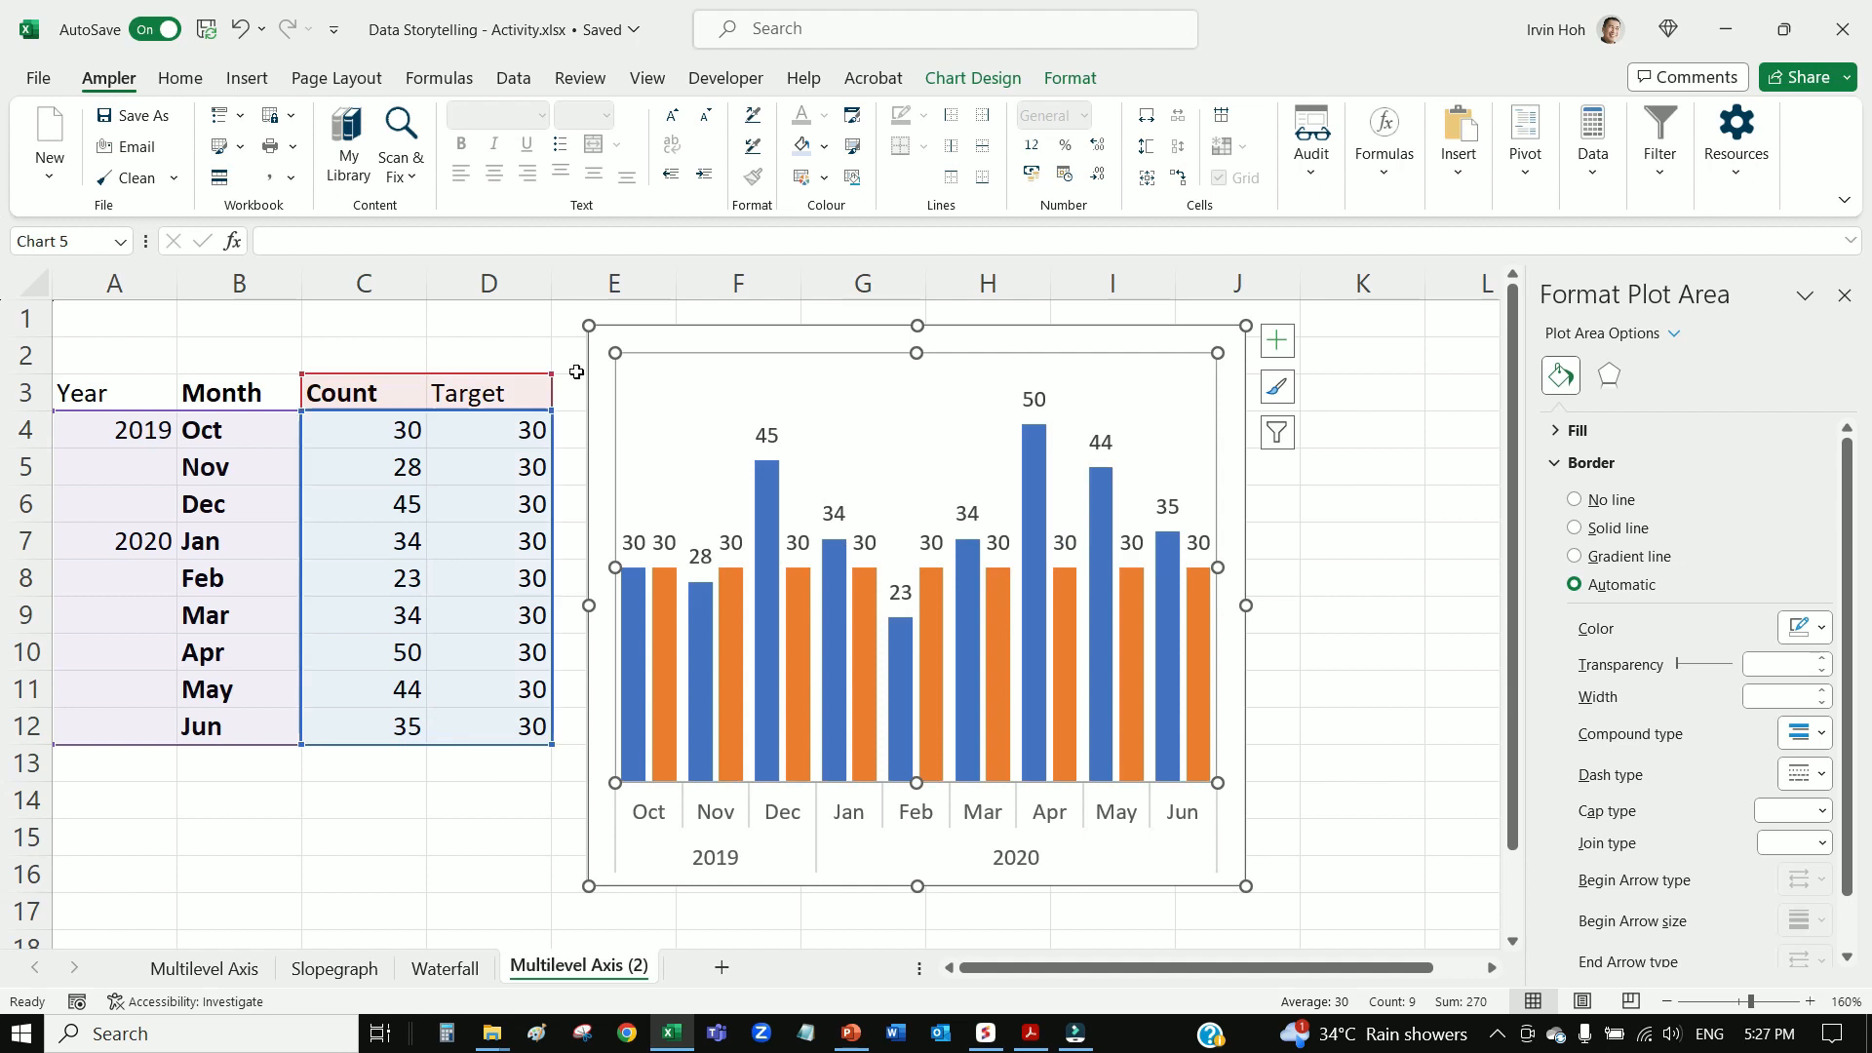
pyautogui.click(864, 588)
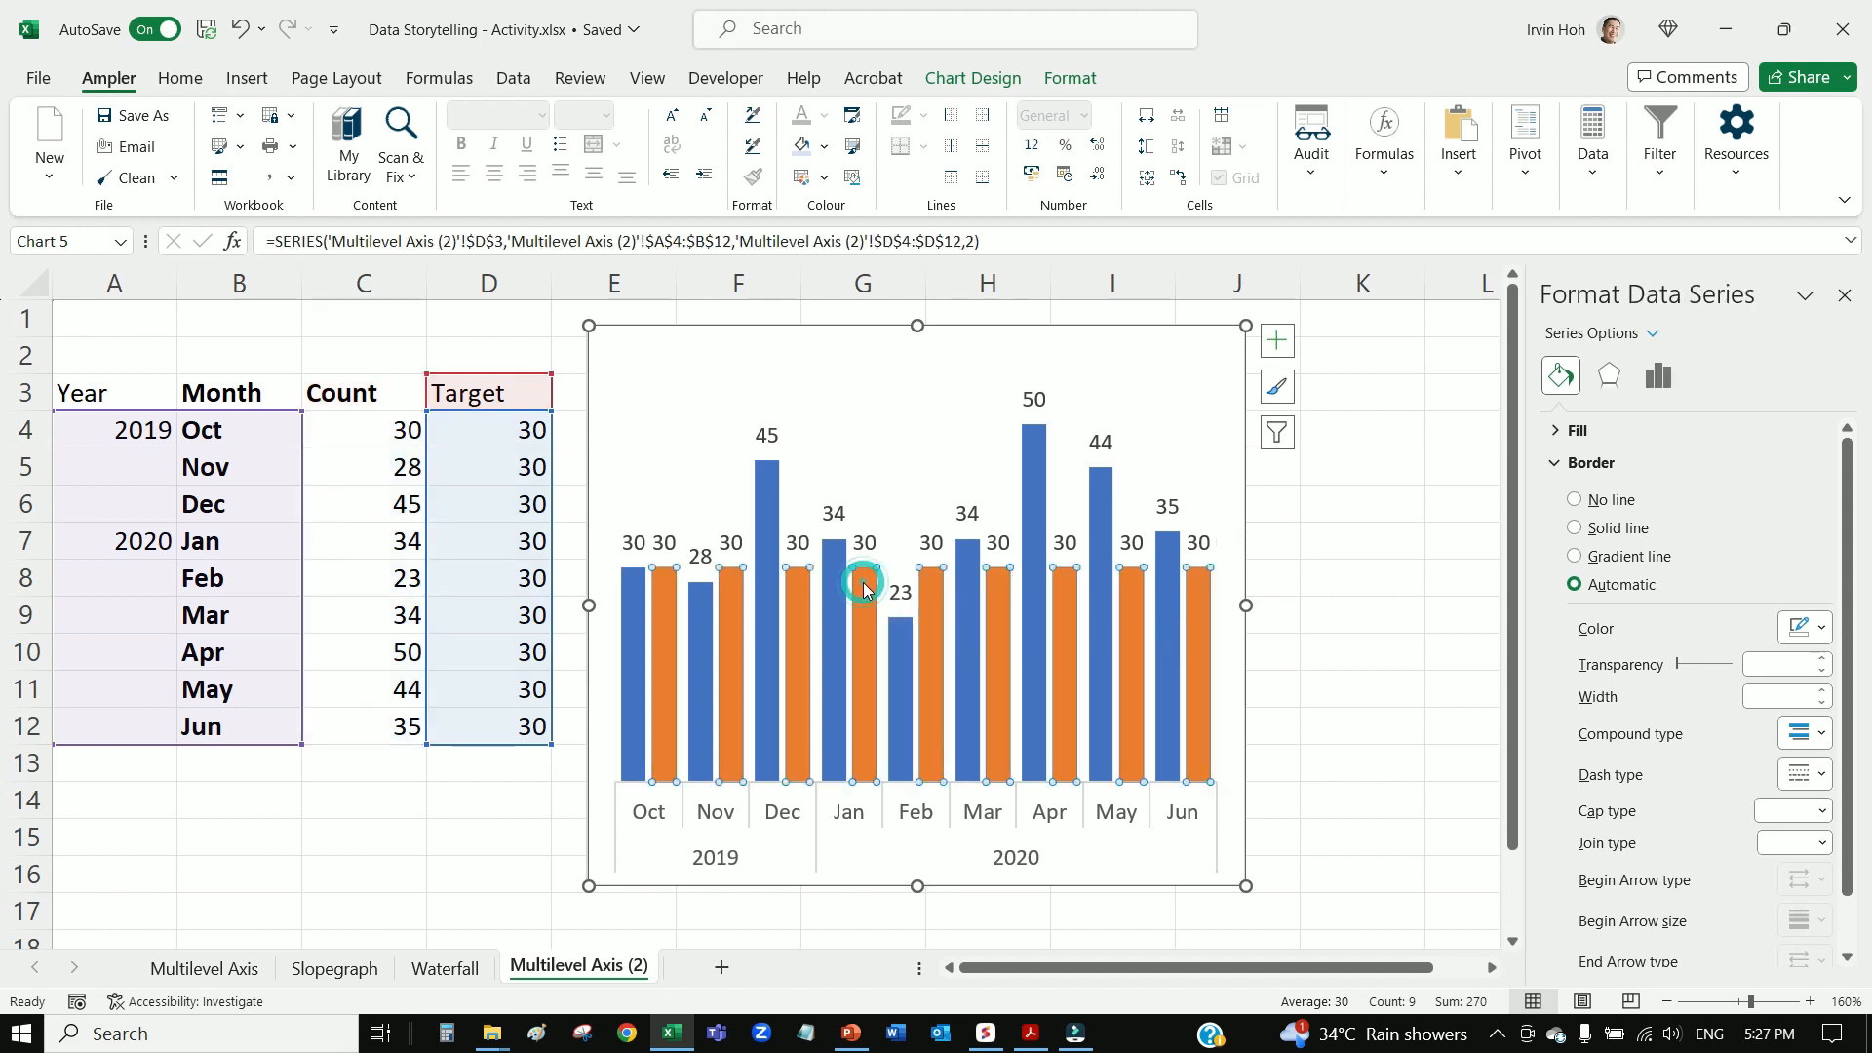
pyautogui.rightClick(864, 589)
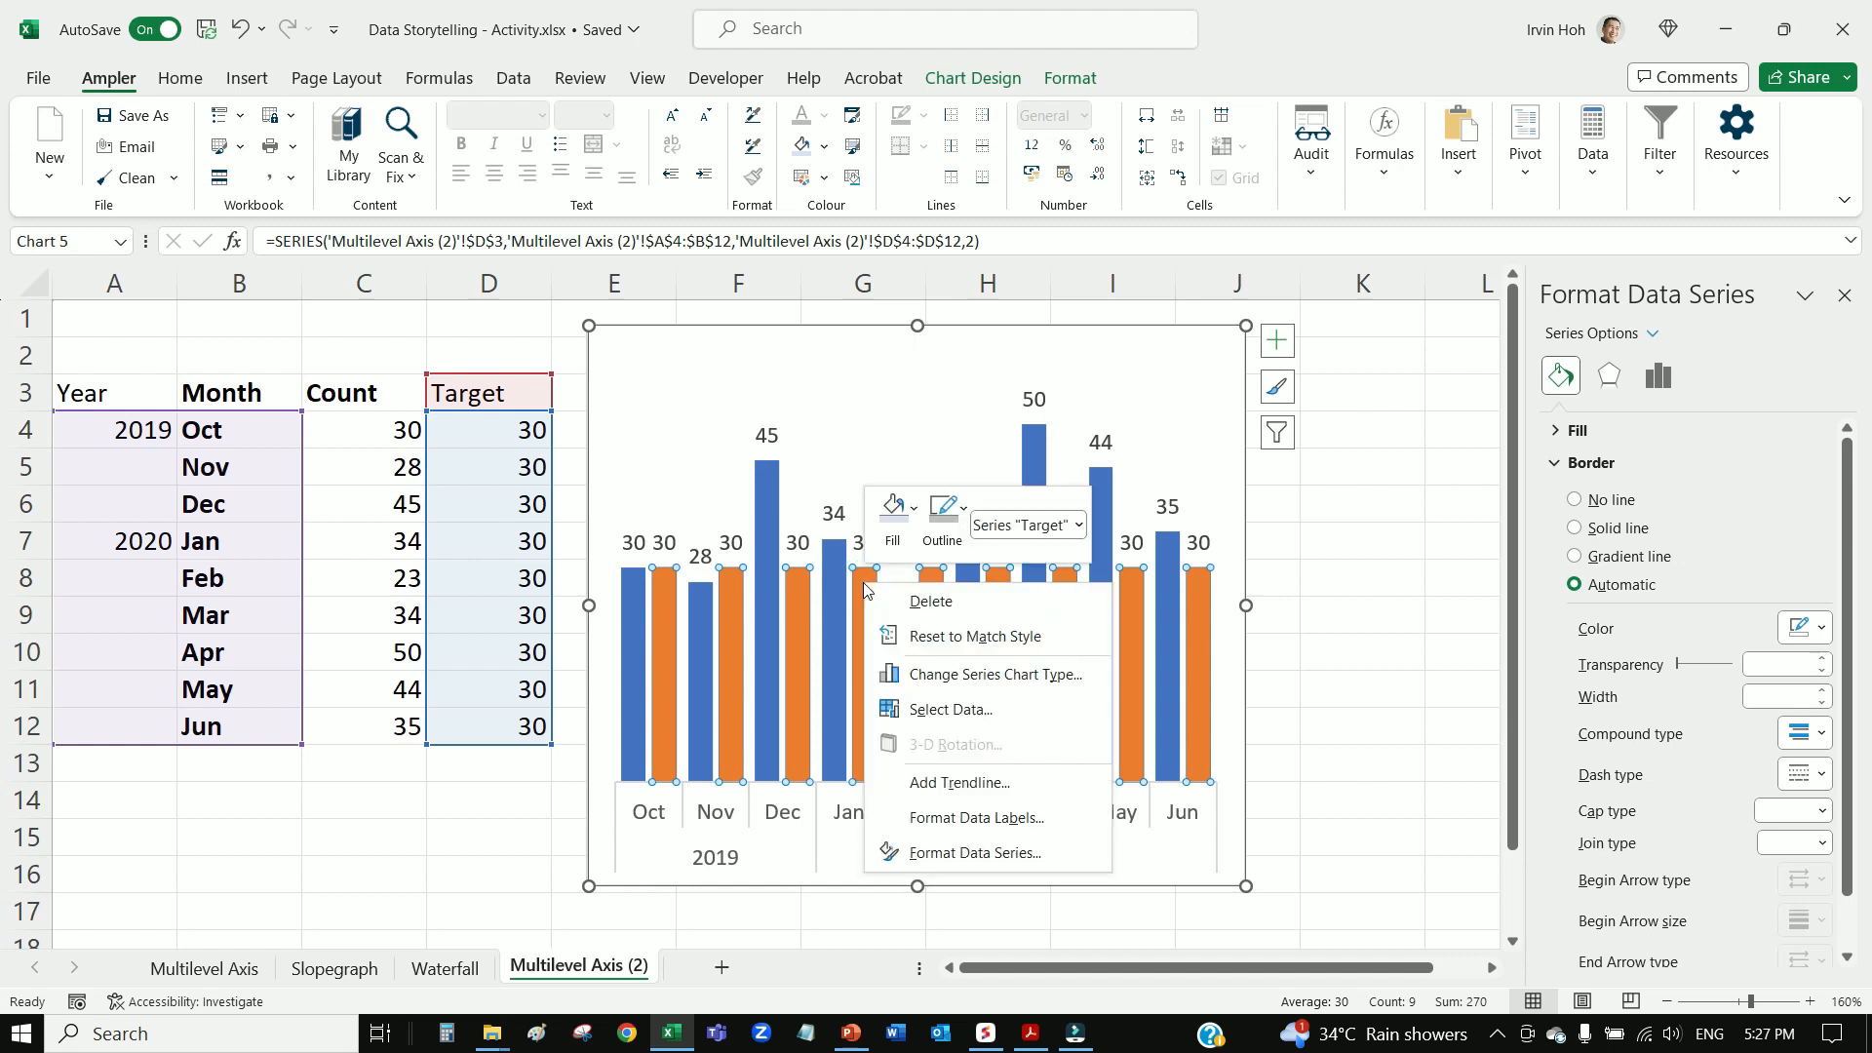
pyautogui.click(1040, 677)
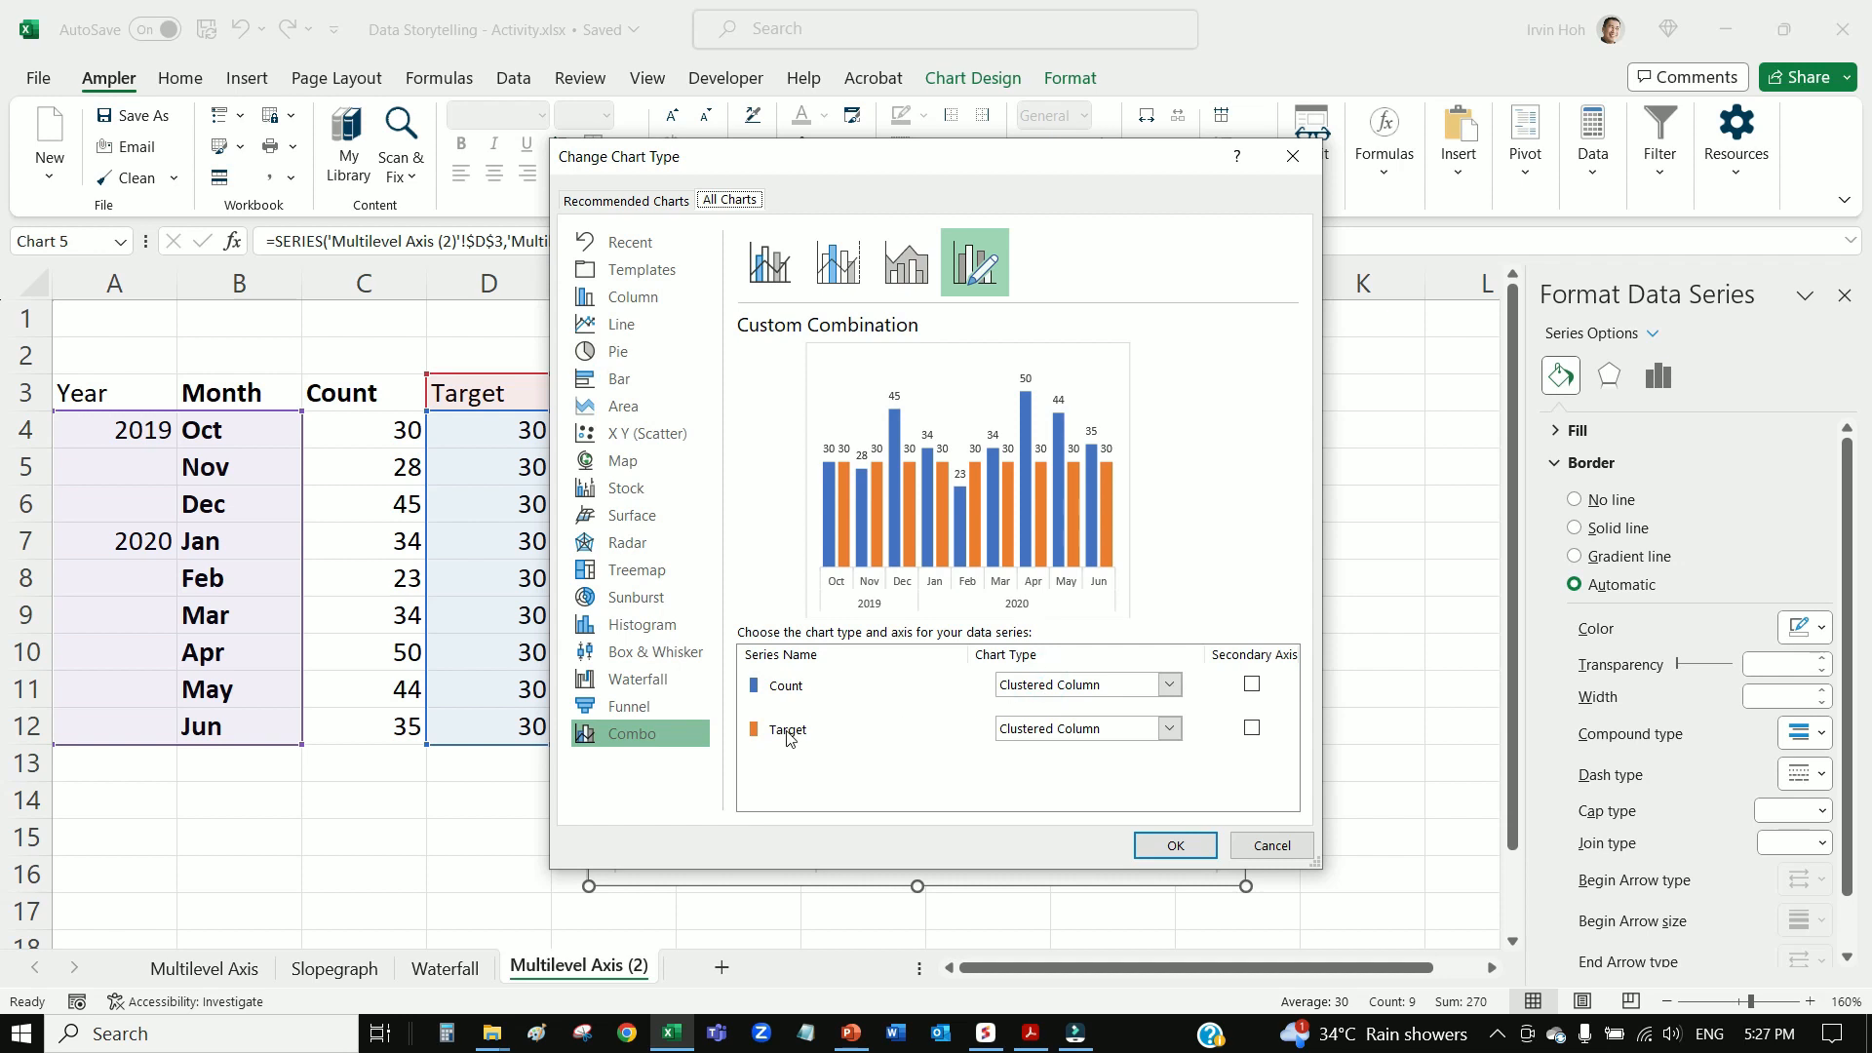
pyautogui.click(1072, 738)
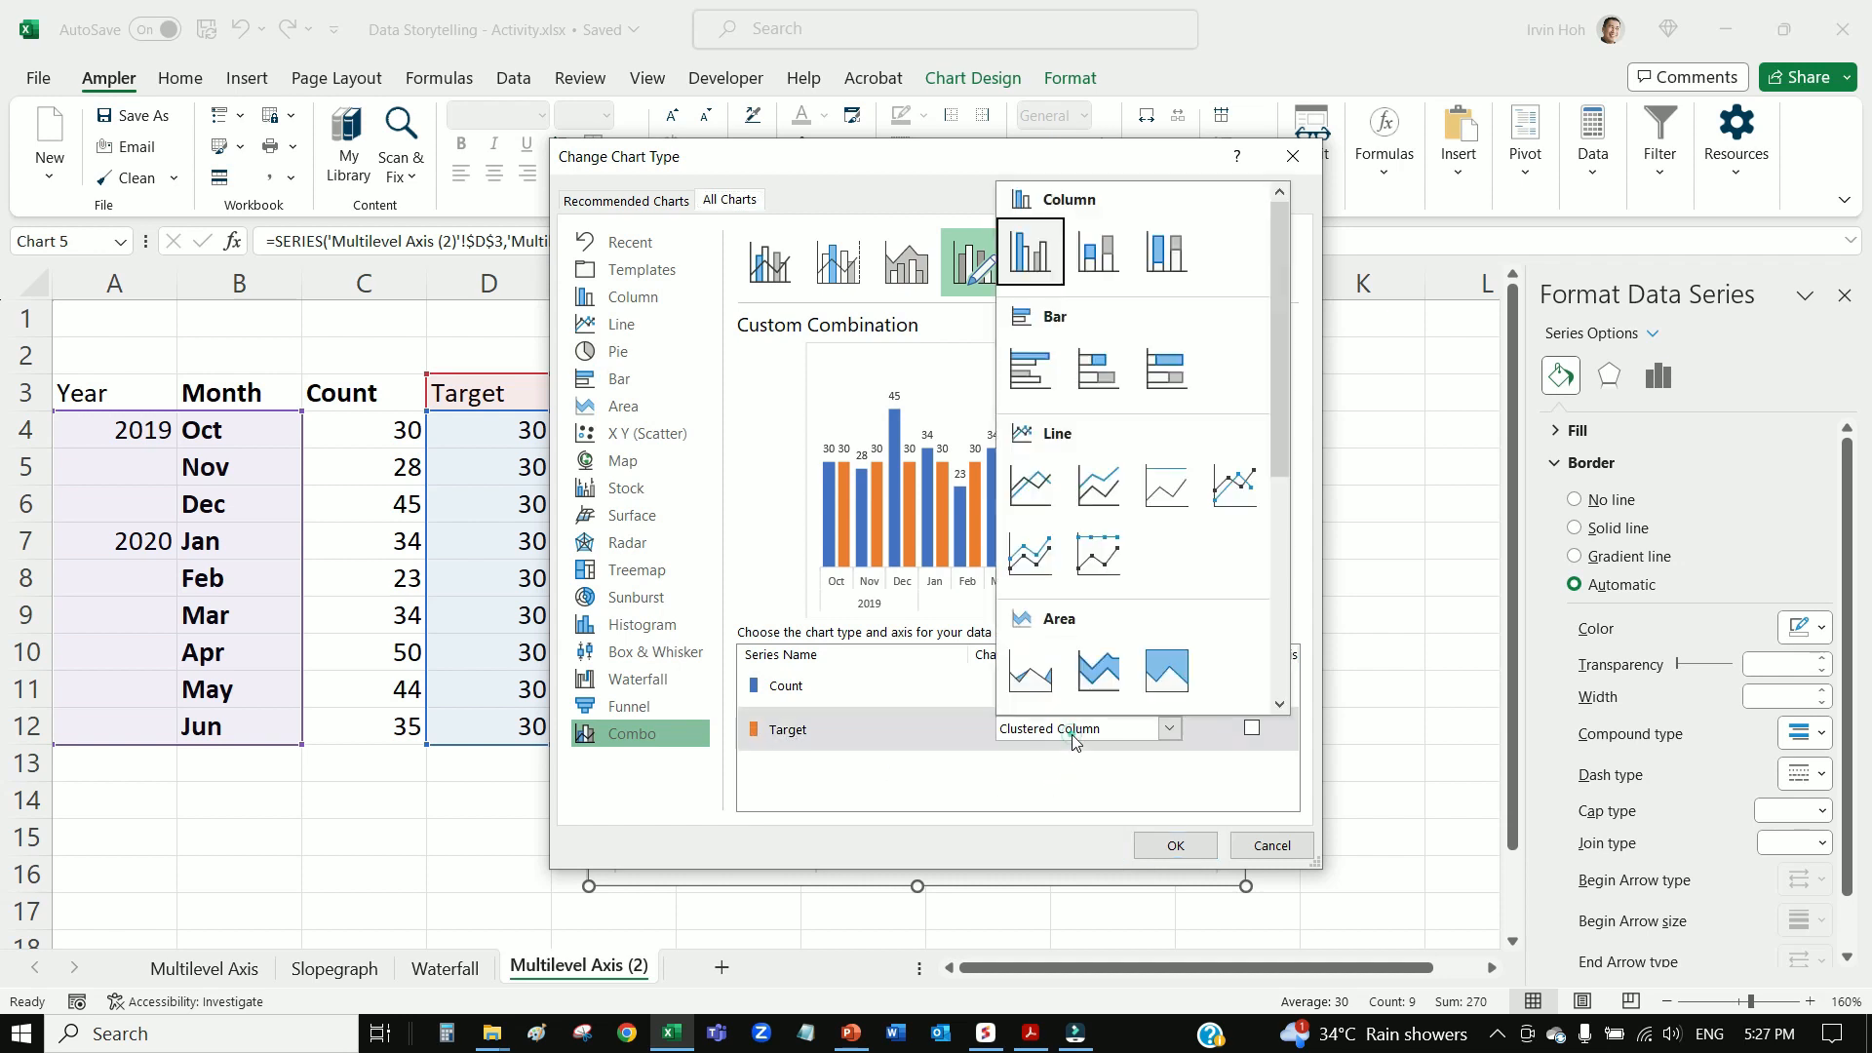
pyautogui.click(1031, 487)
pyautogui.click(1192, 849)
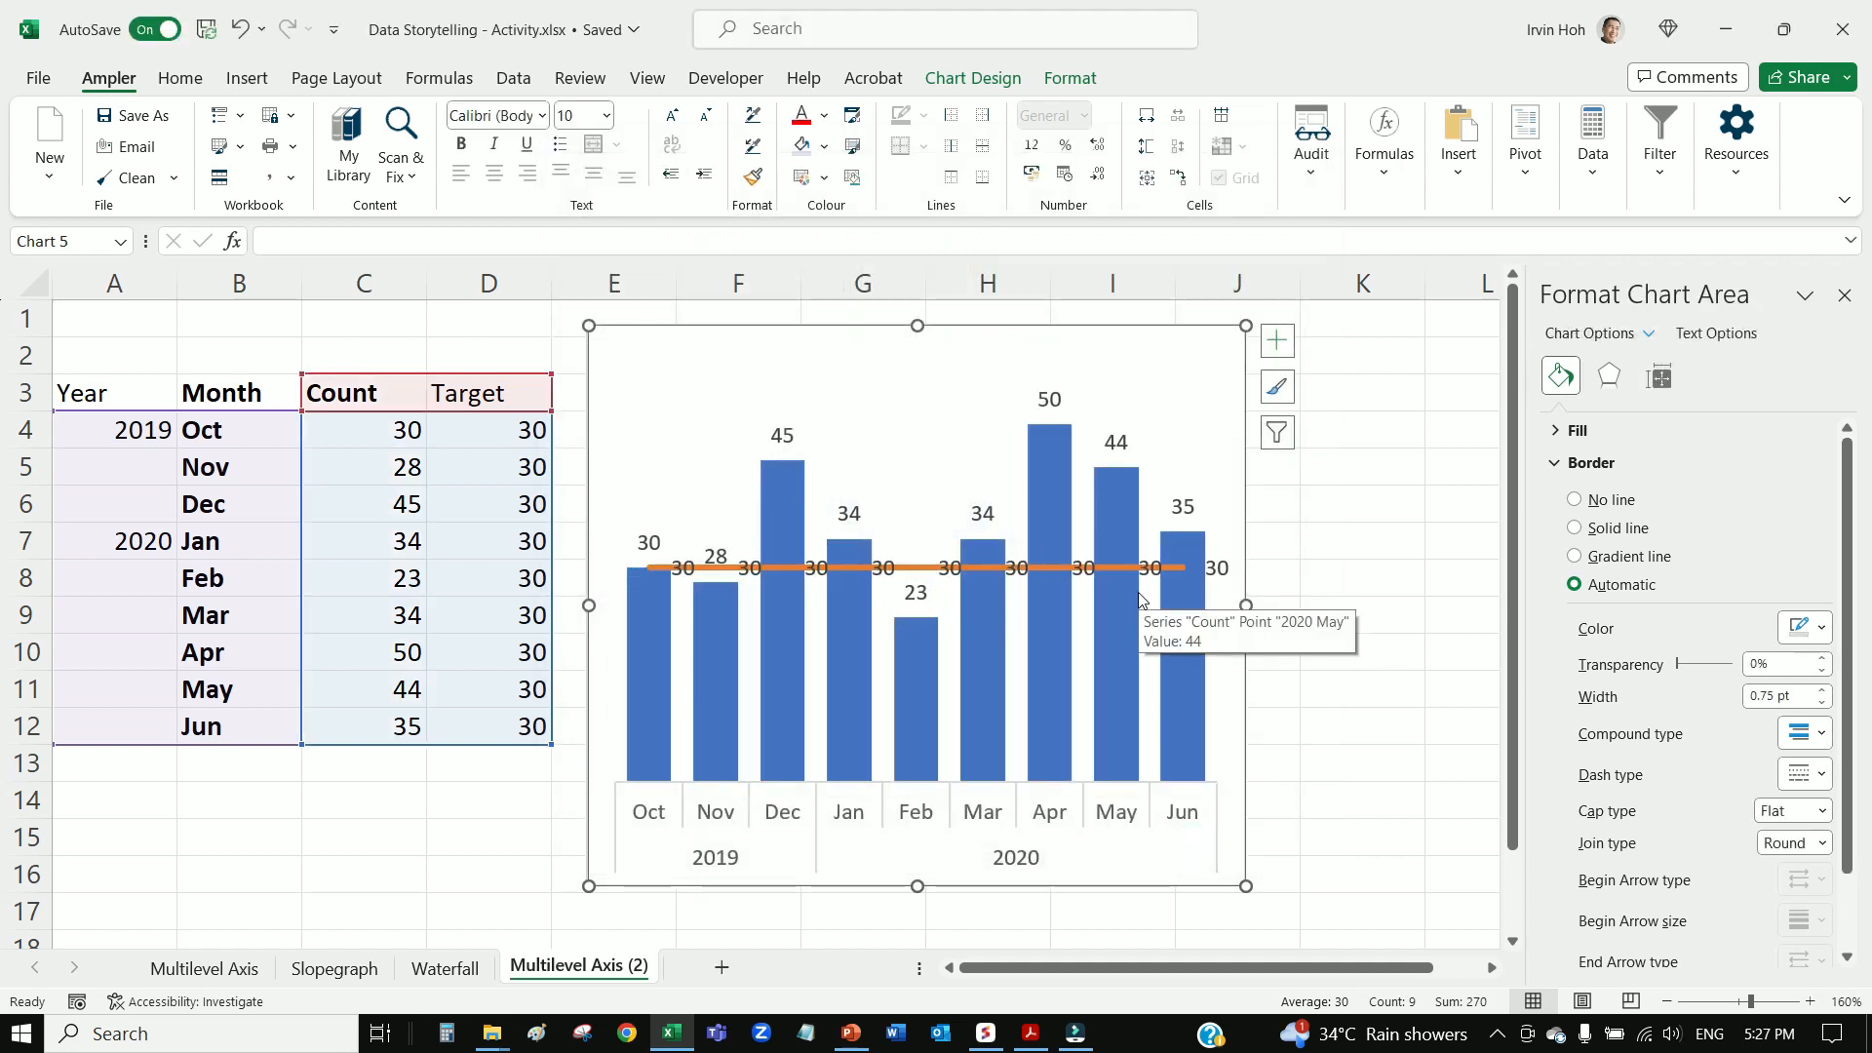
# Remove the data labels from the Target line and change its outline colour to light grey
pyautogui.click(885, 570)
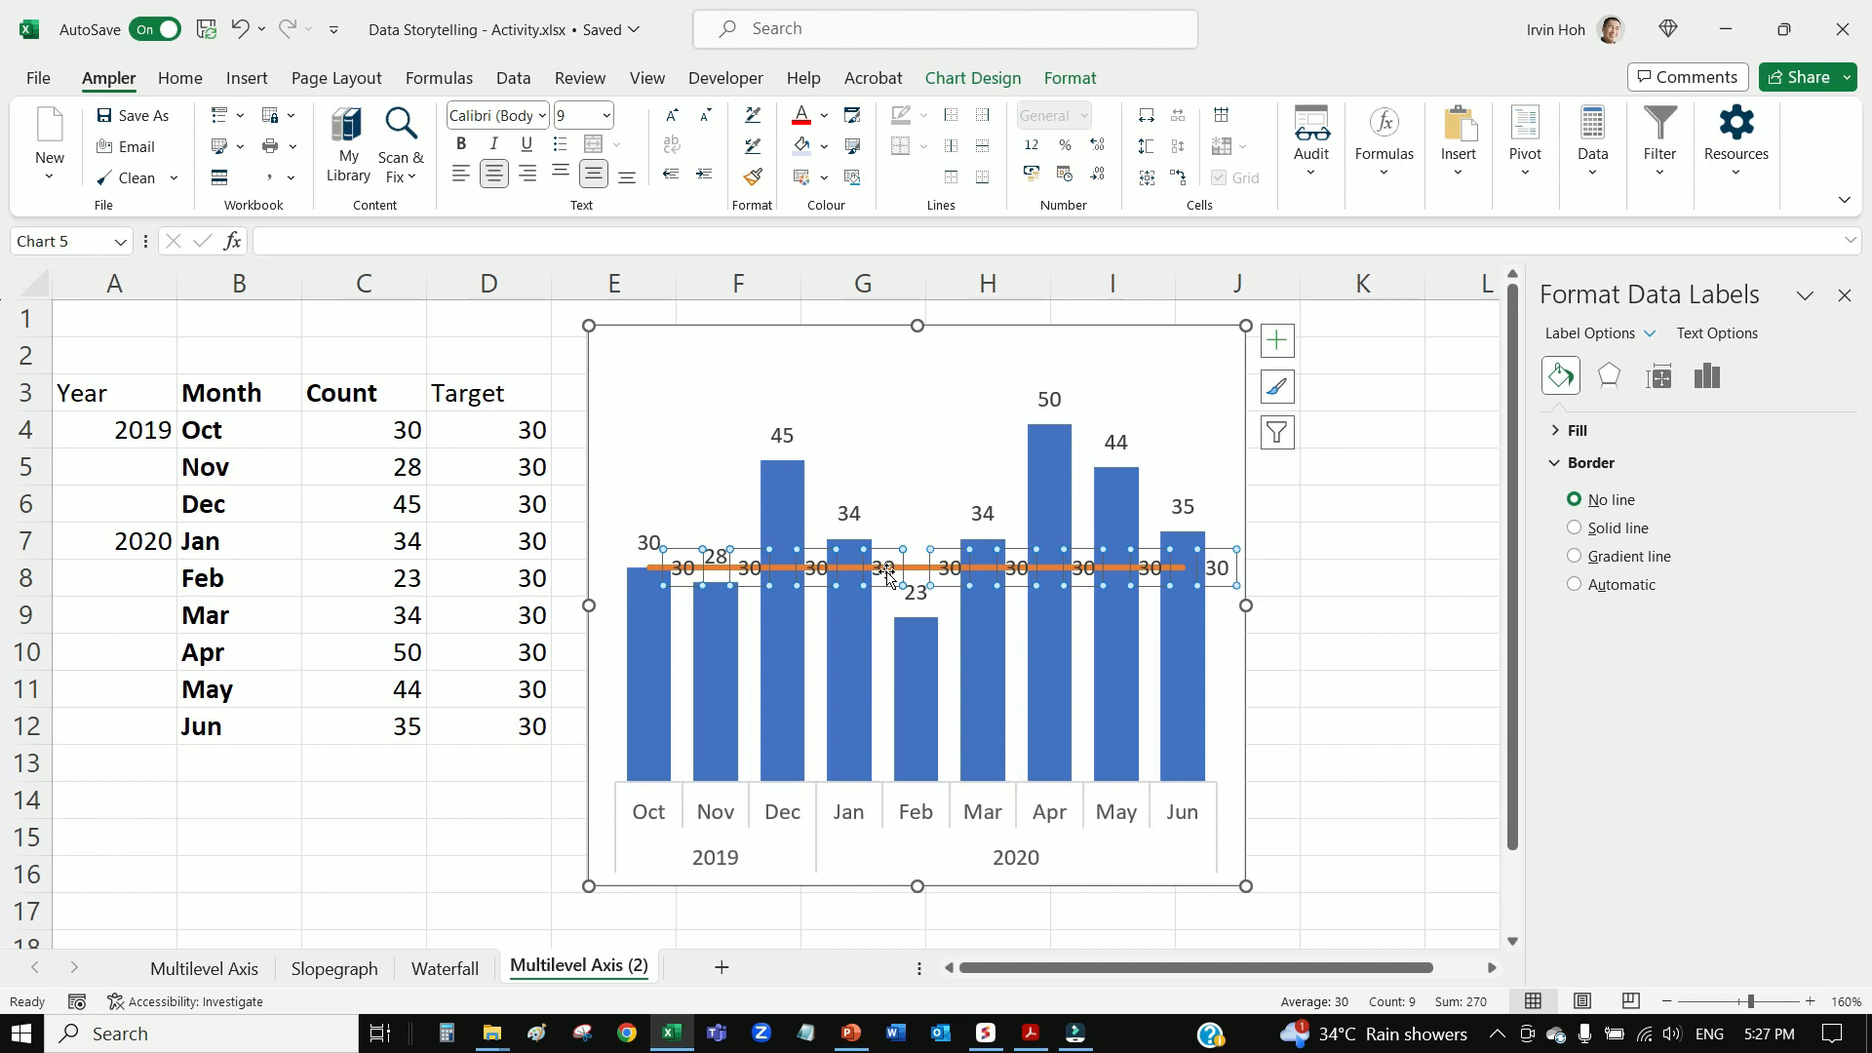
pyautogui.press('Escape')
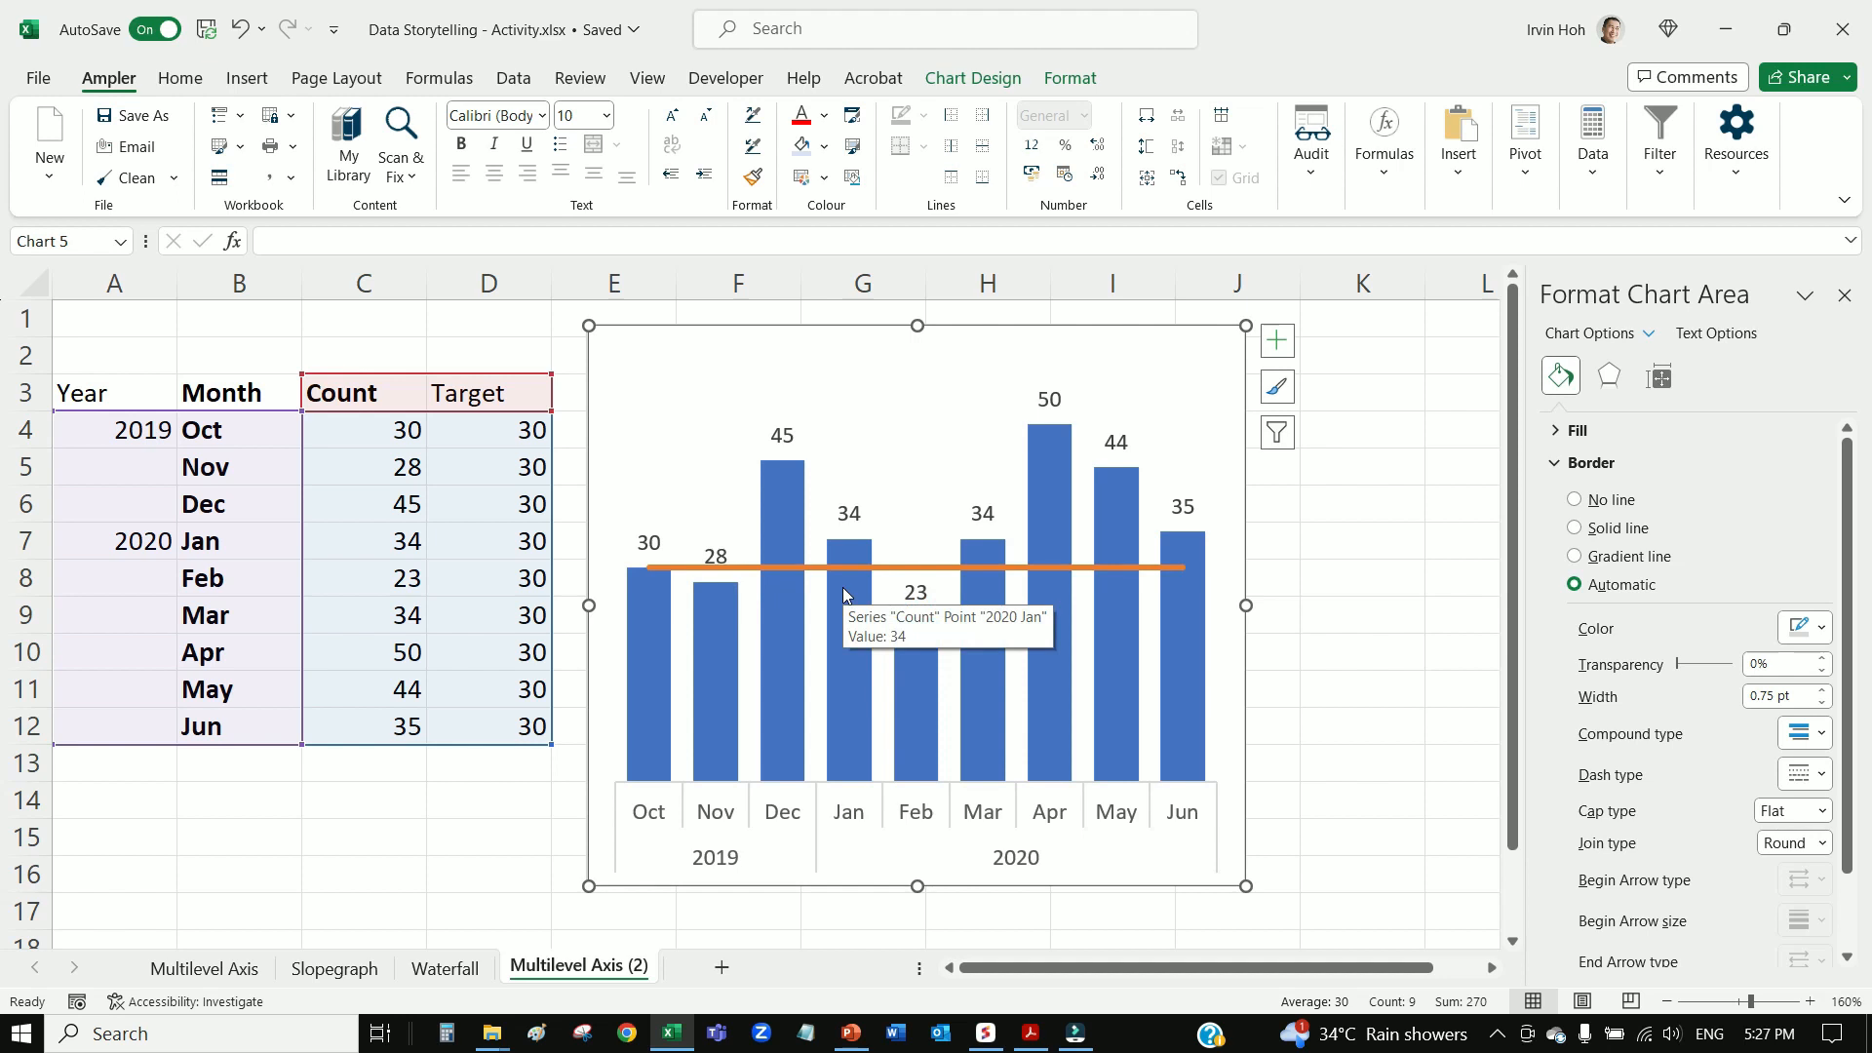
pyautogui.click(891, 568)
pyautogui.rightClick(891, 569)
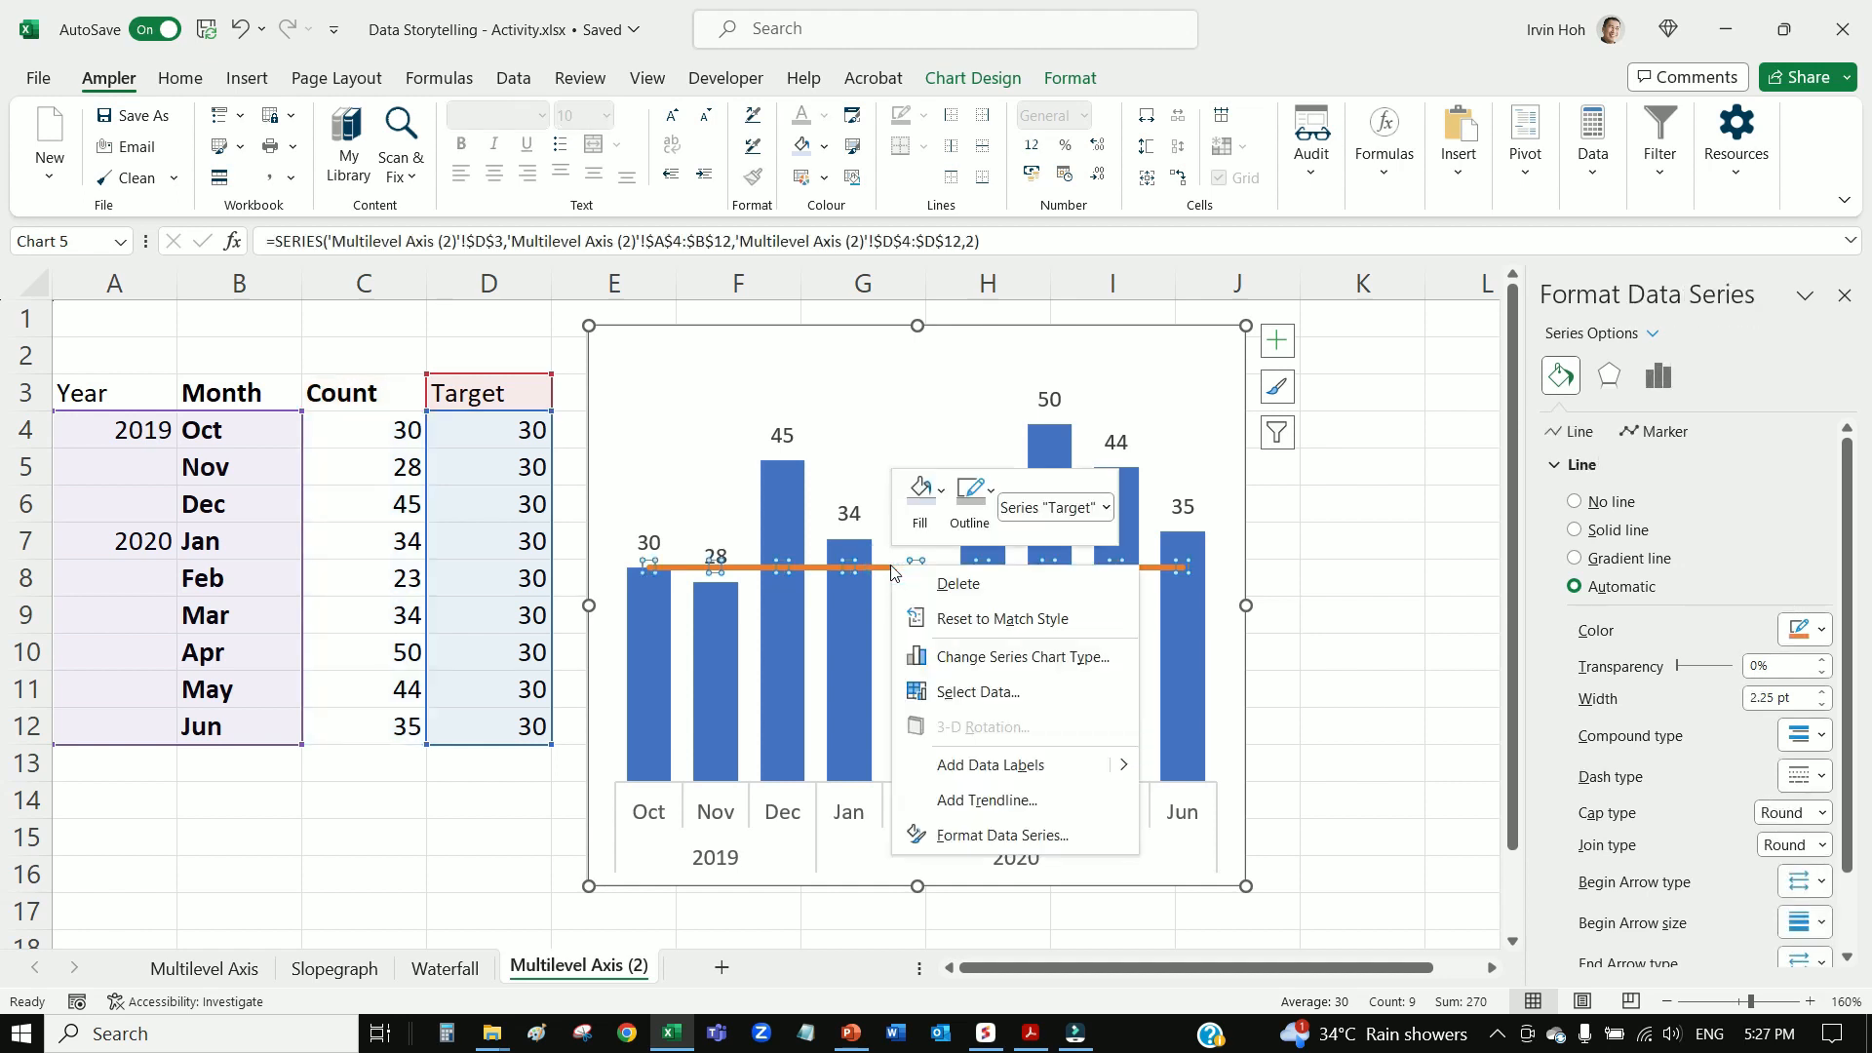
pyautogui.click(979, 522)
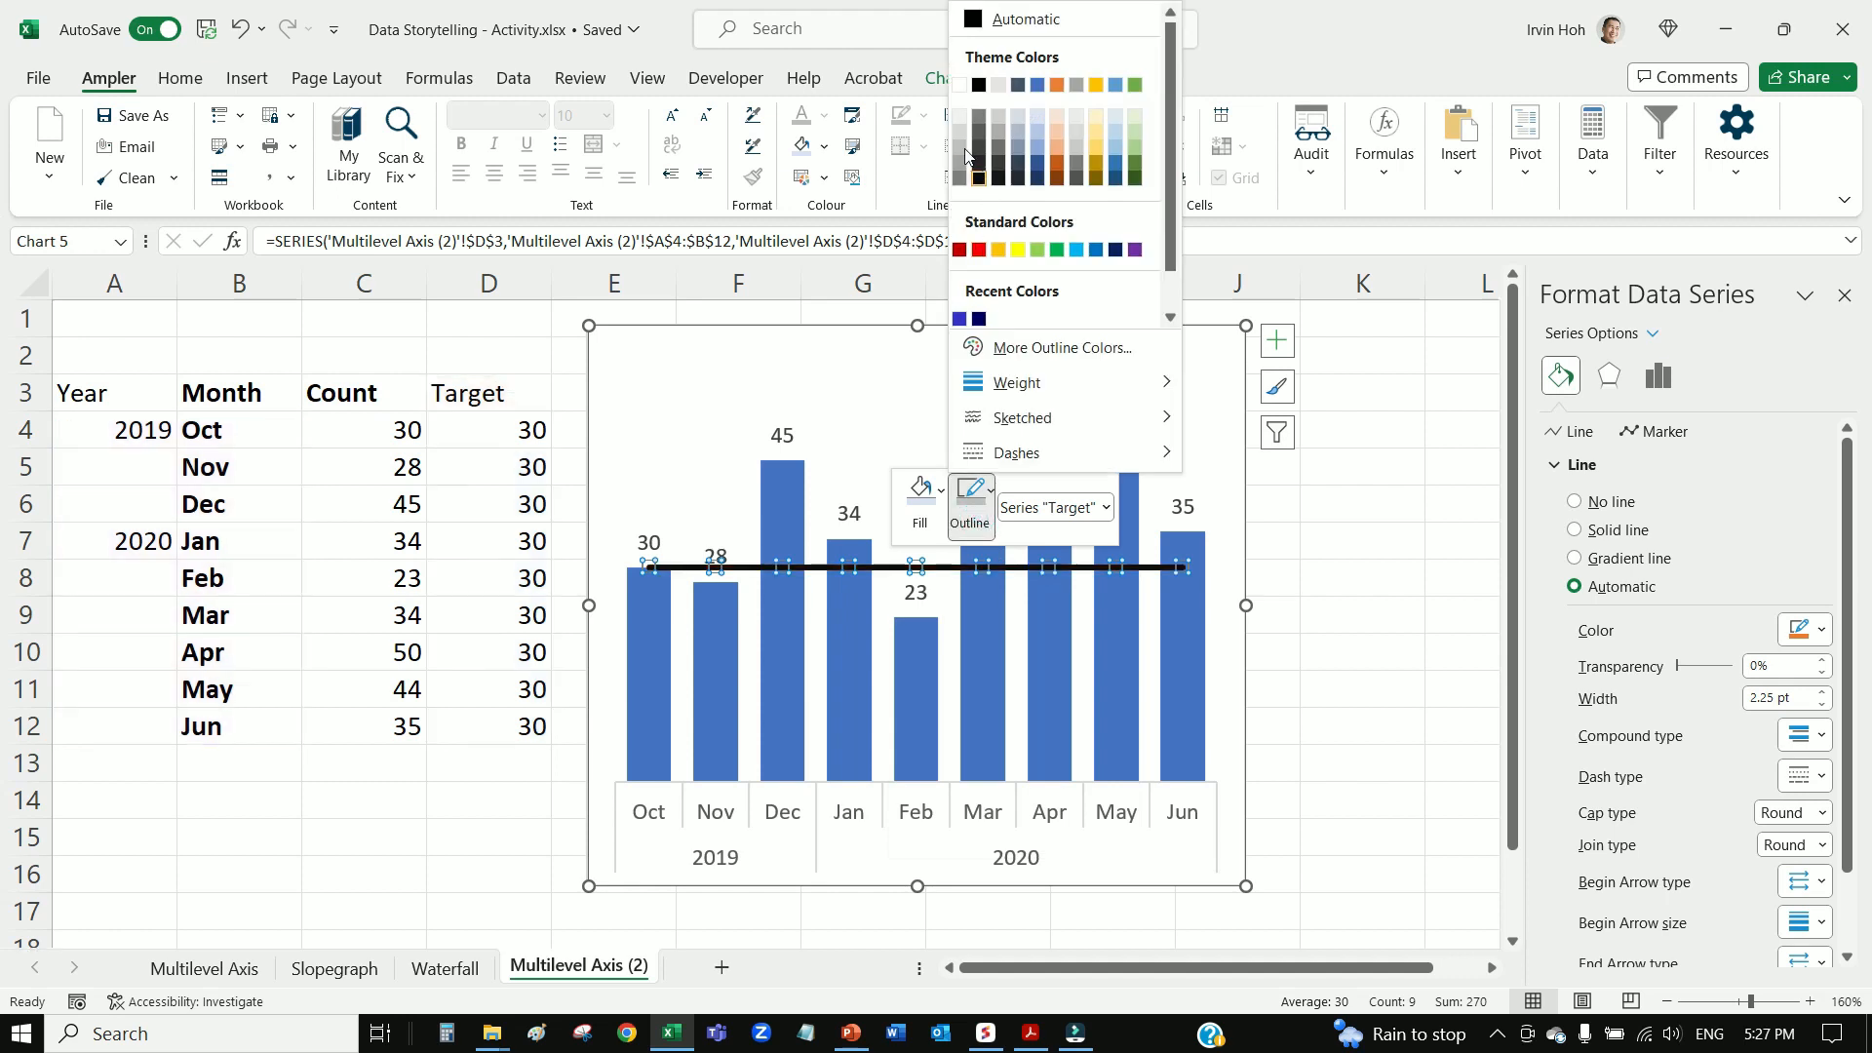
pyautogui.click(963, 152)
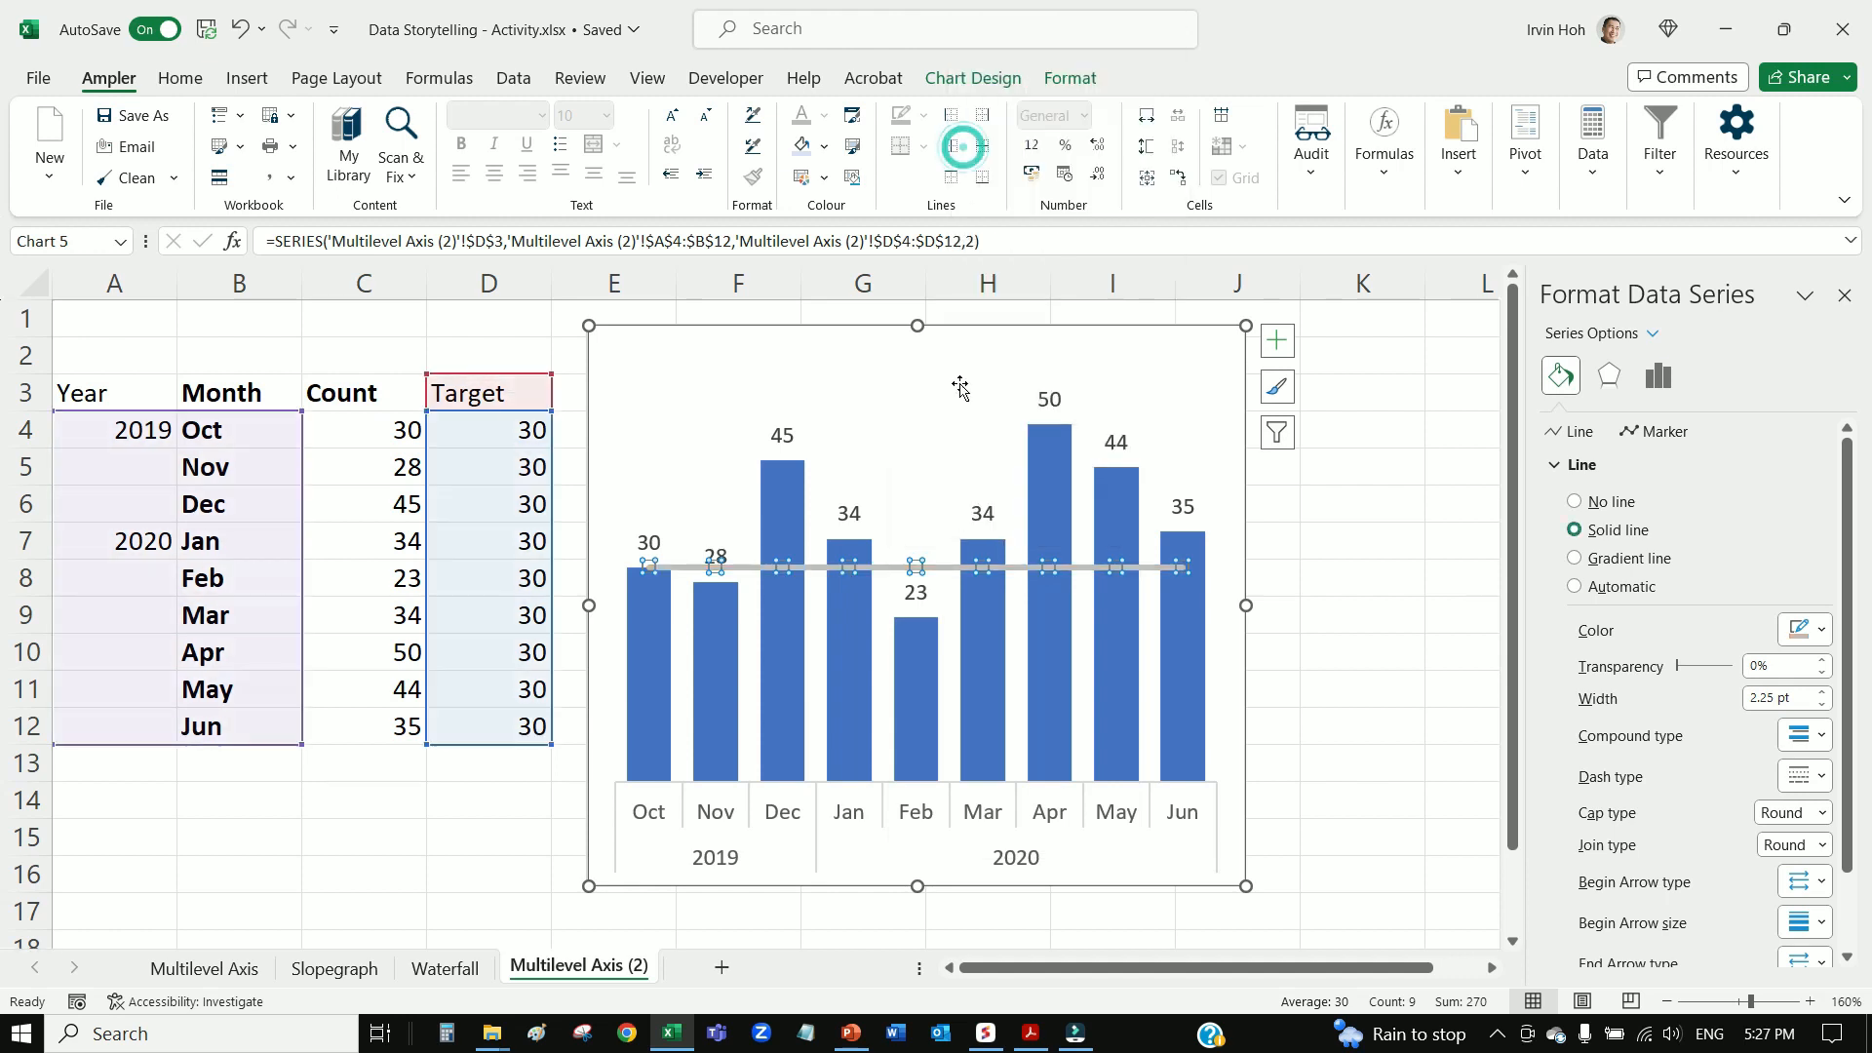
# Set the outline weight of the Target line to 1 pt
pyautogui.rightClick(943, 573)
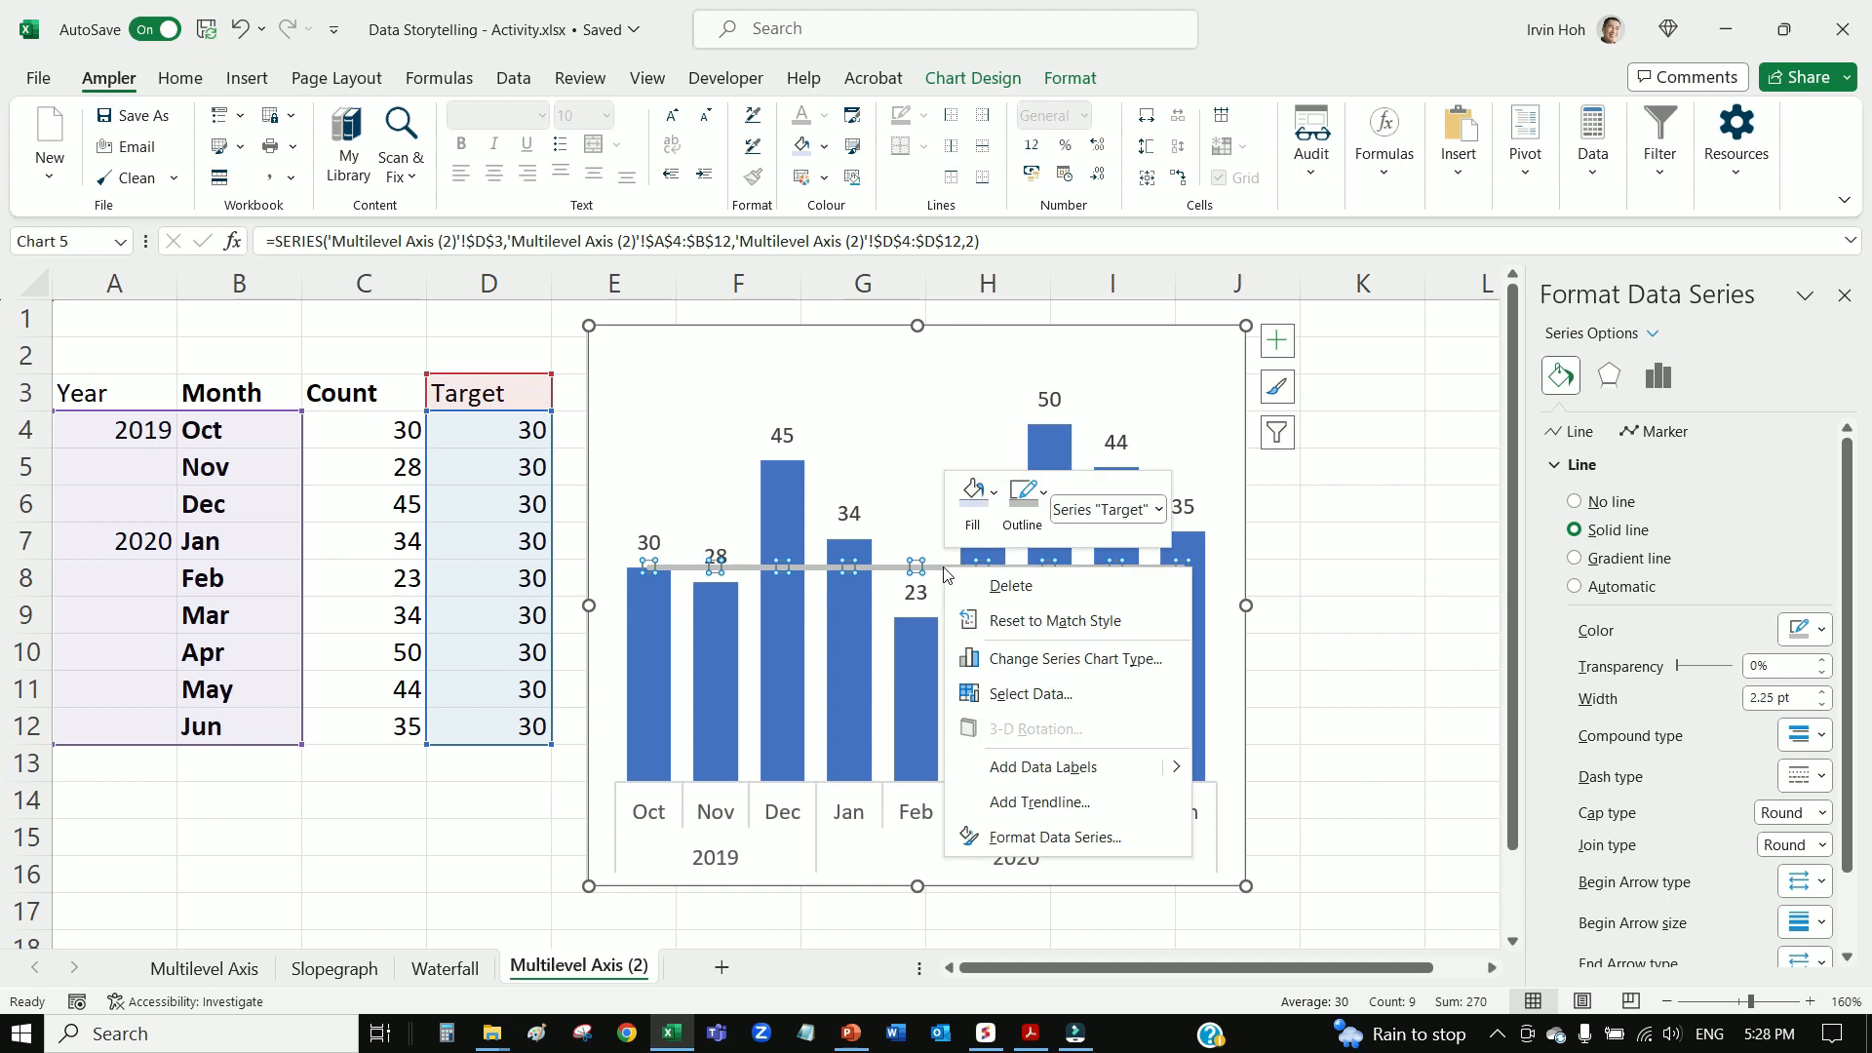
pyautogui.click(1023, 507)
pyautogui.moveTo(1076, 392)
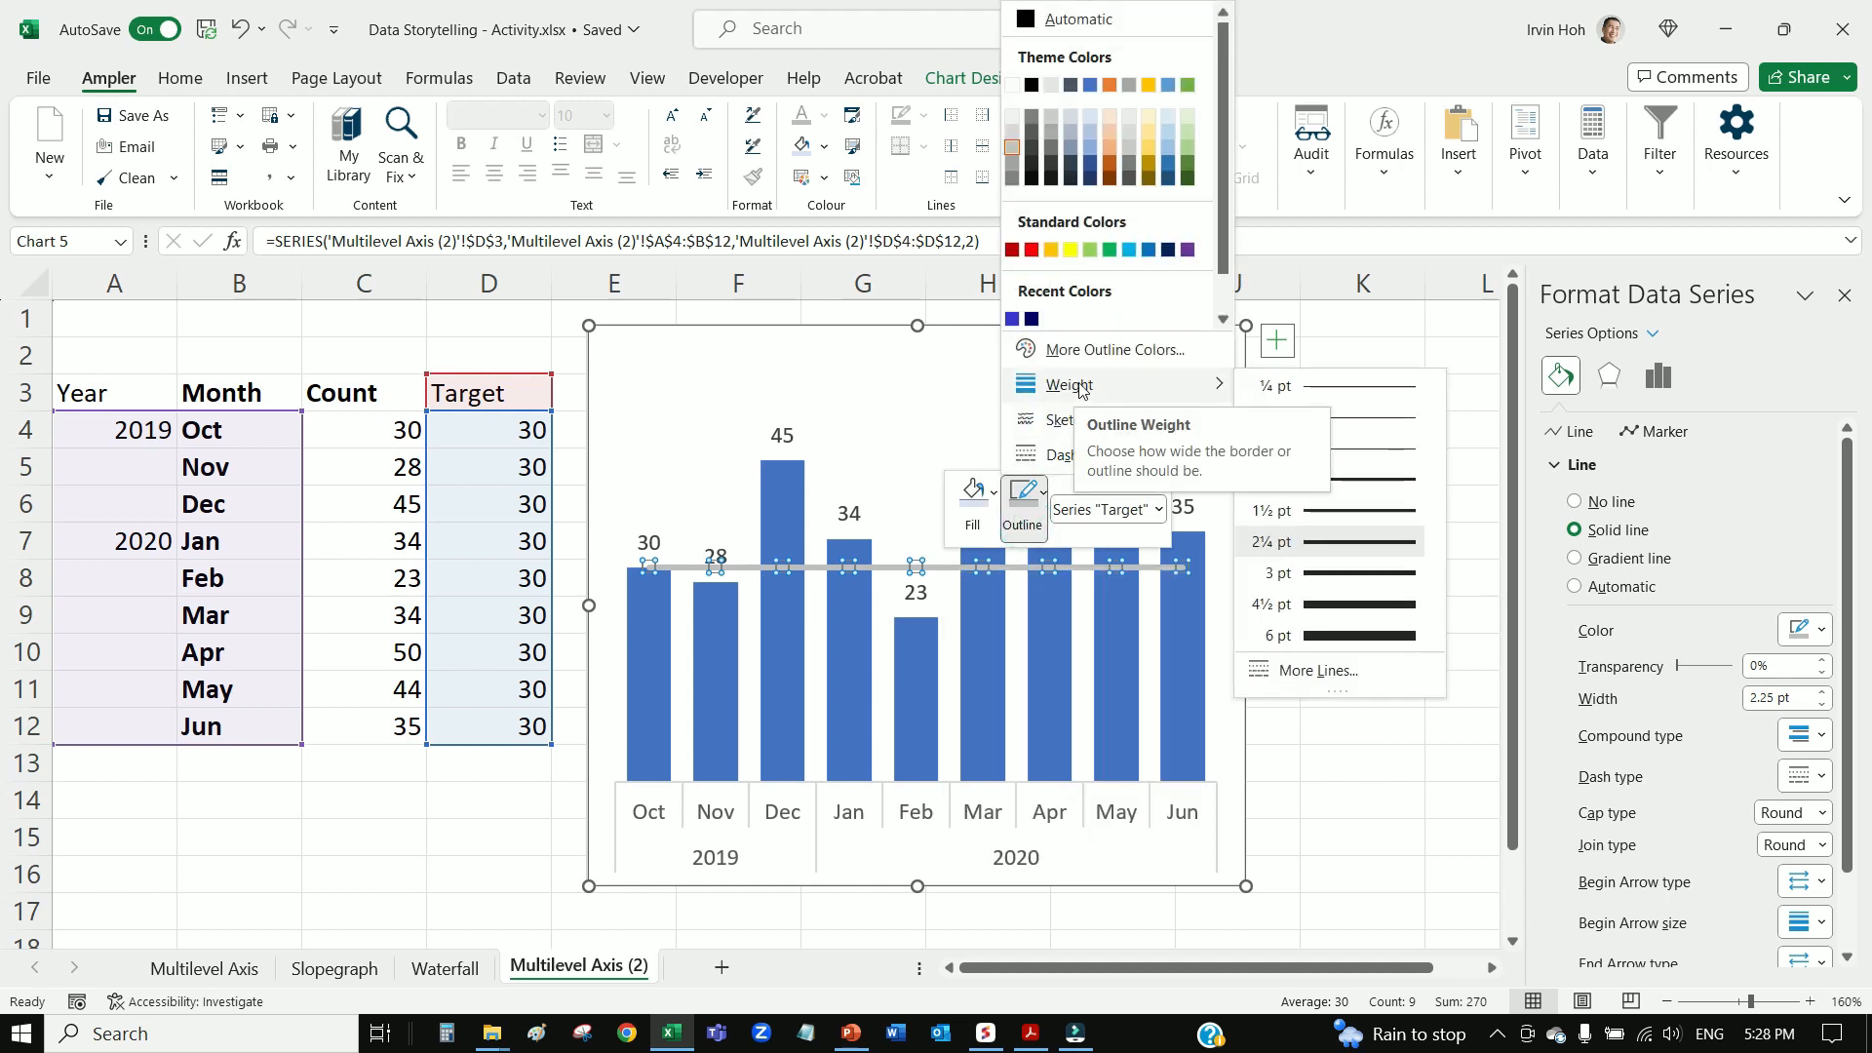
pyautogui.click(1400, 479)
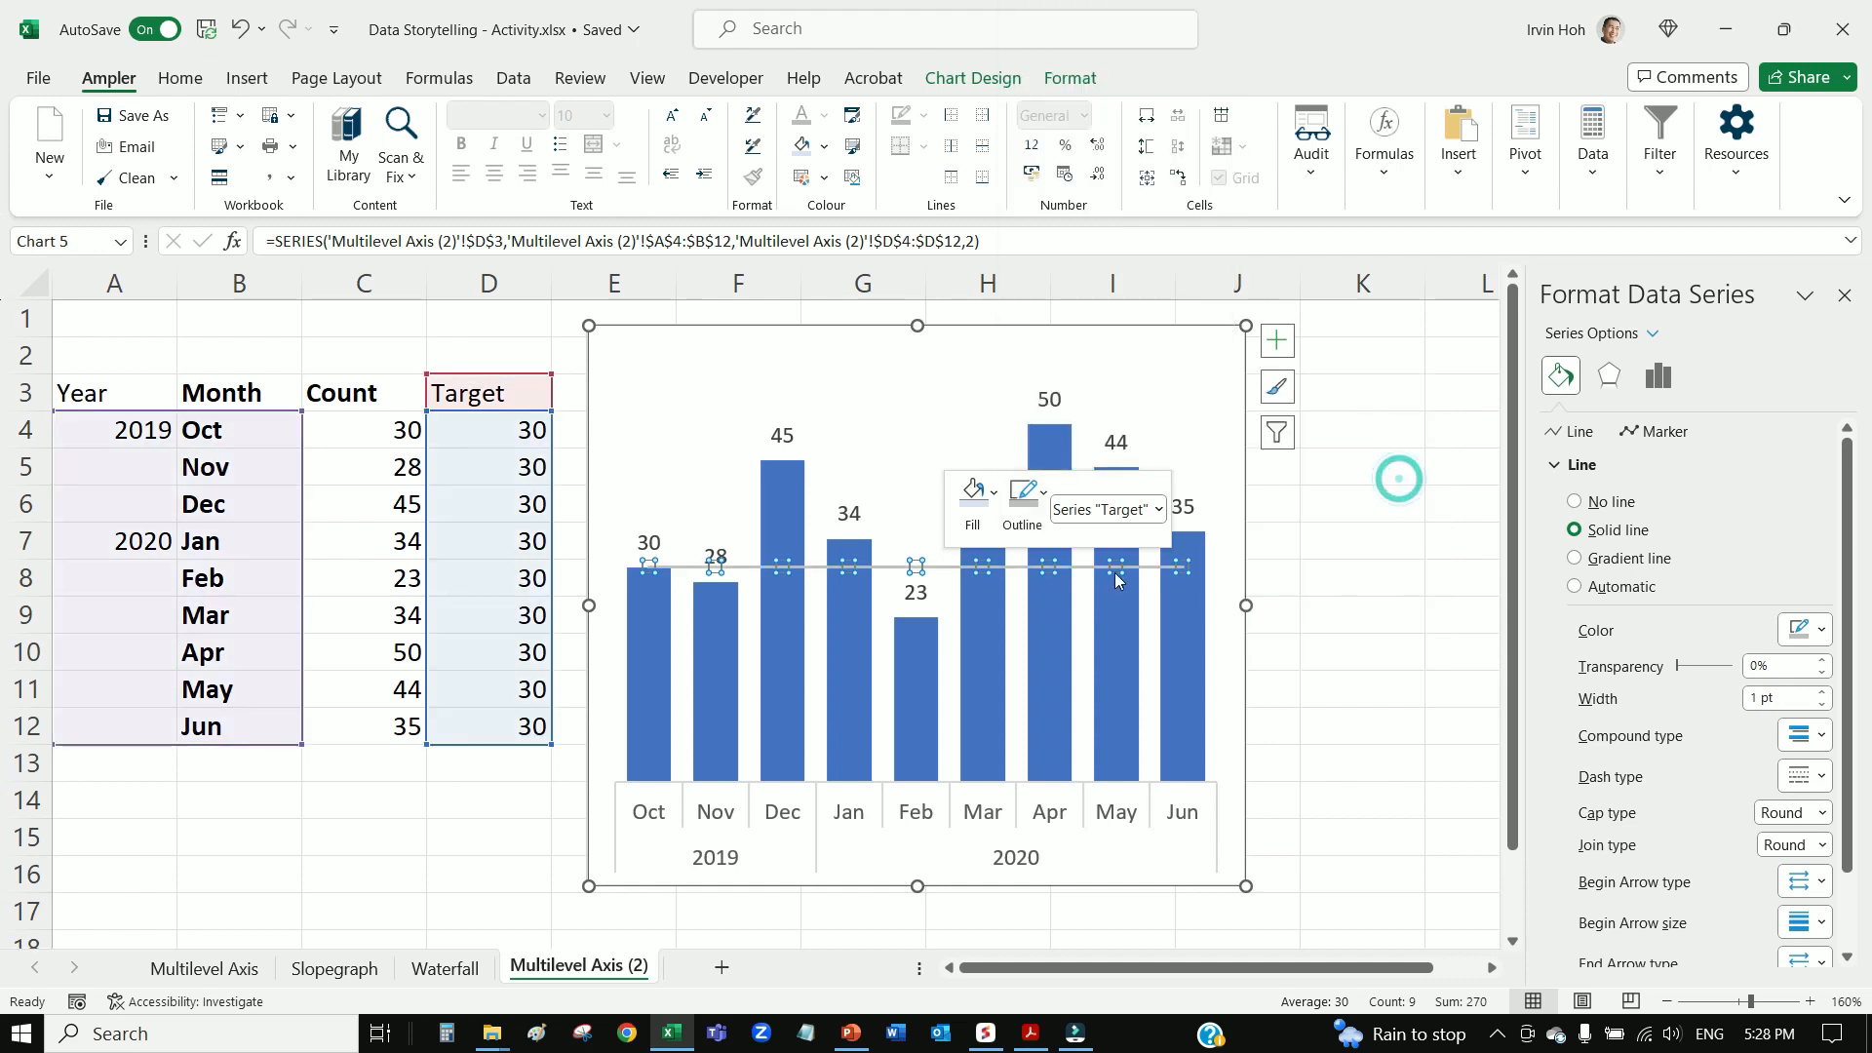
pyautogui.click(1293, 579)
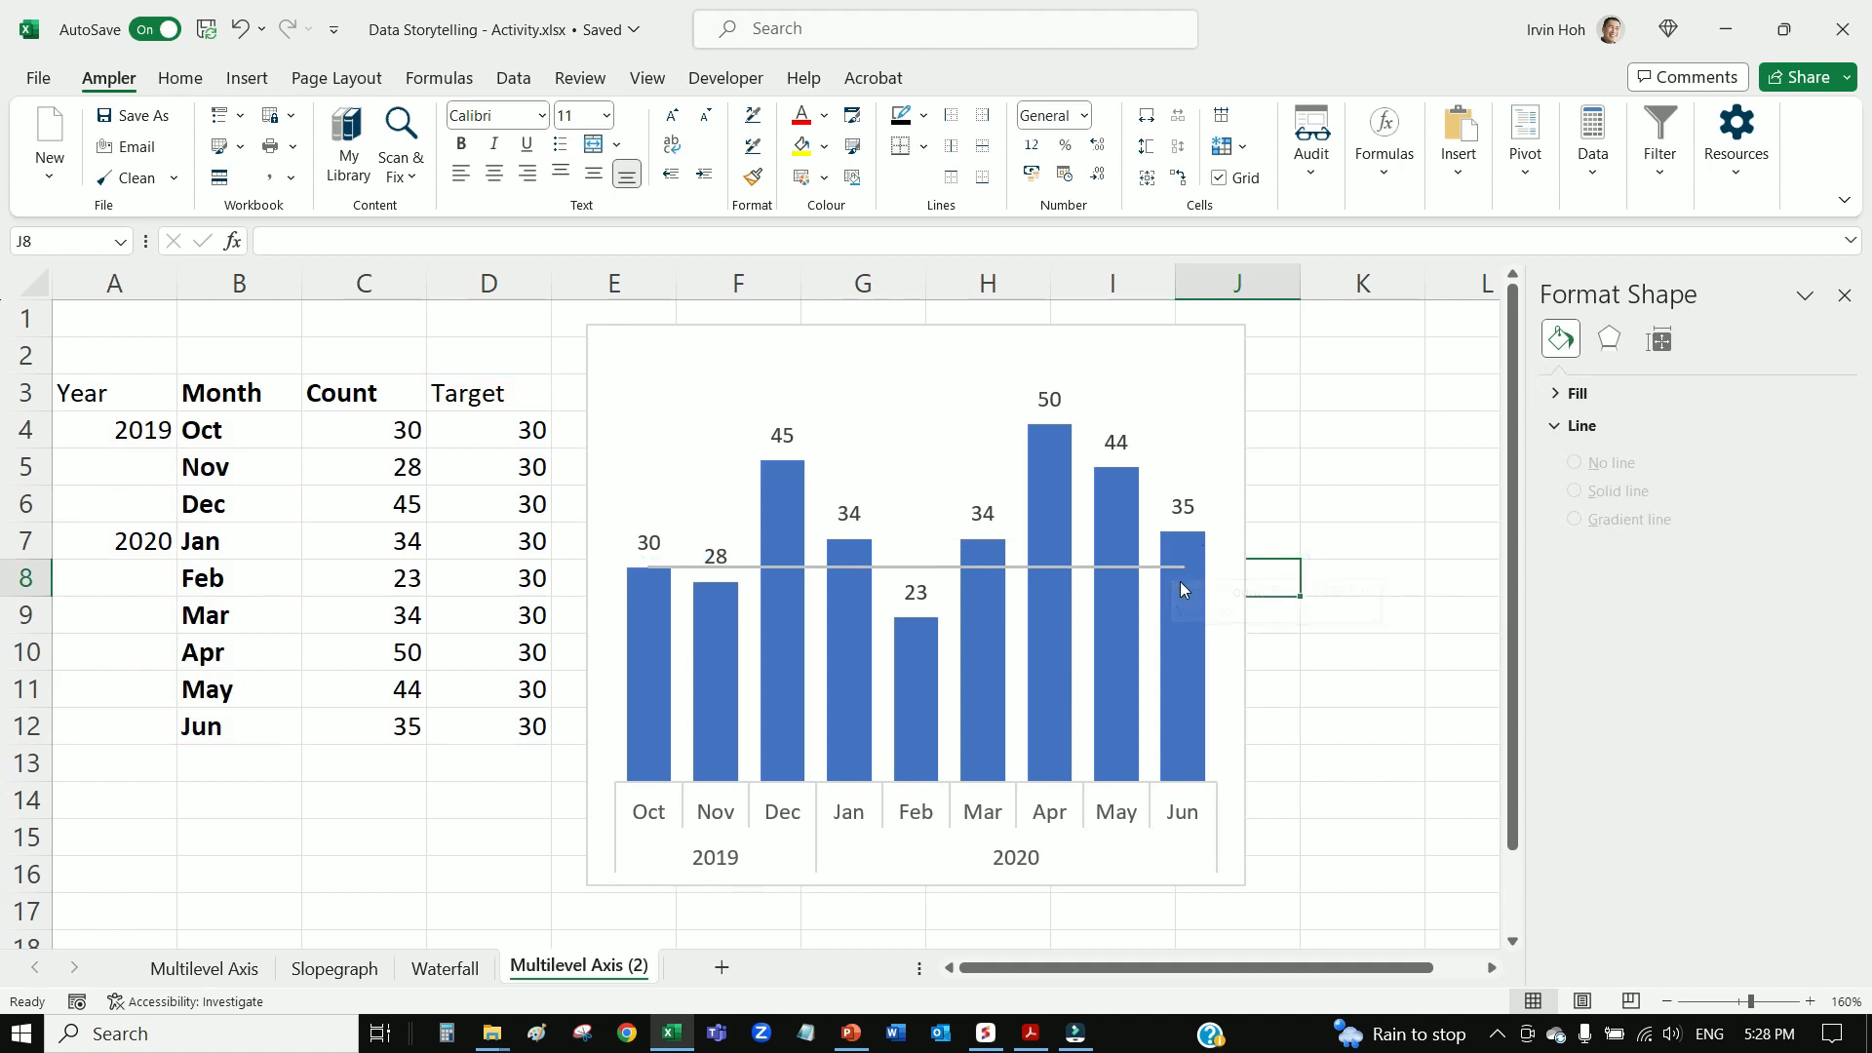
# Add a data label to only the Jun 2020 point at the end of the Target line
pyautogui.moveTo(1199, 546)
pyautogui.click(1184, 569)
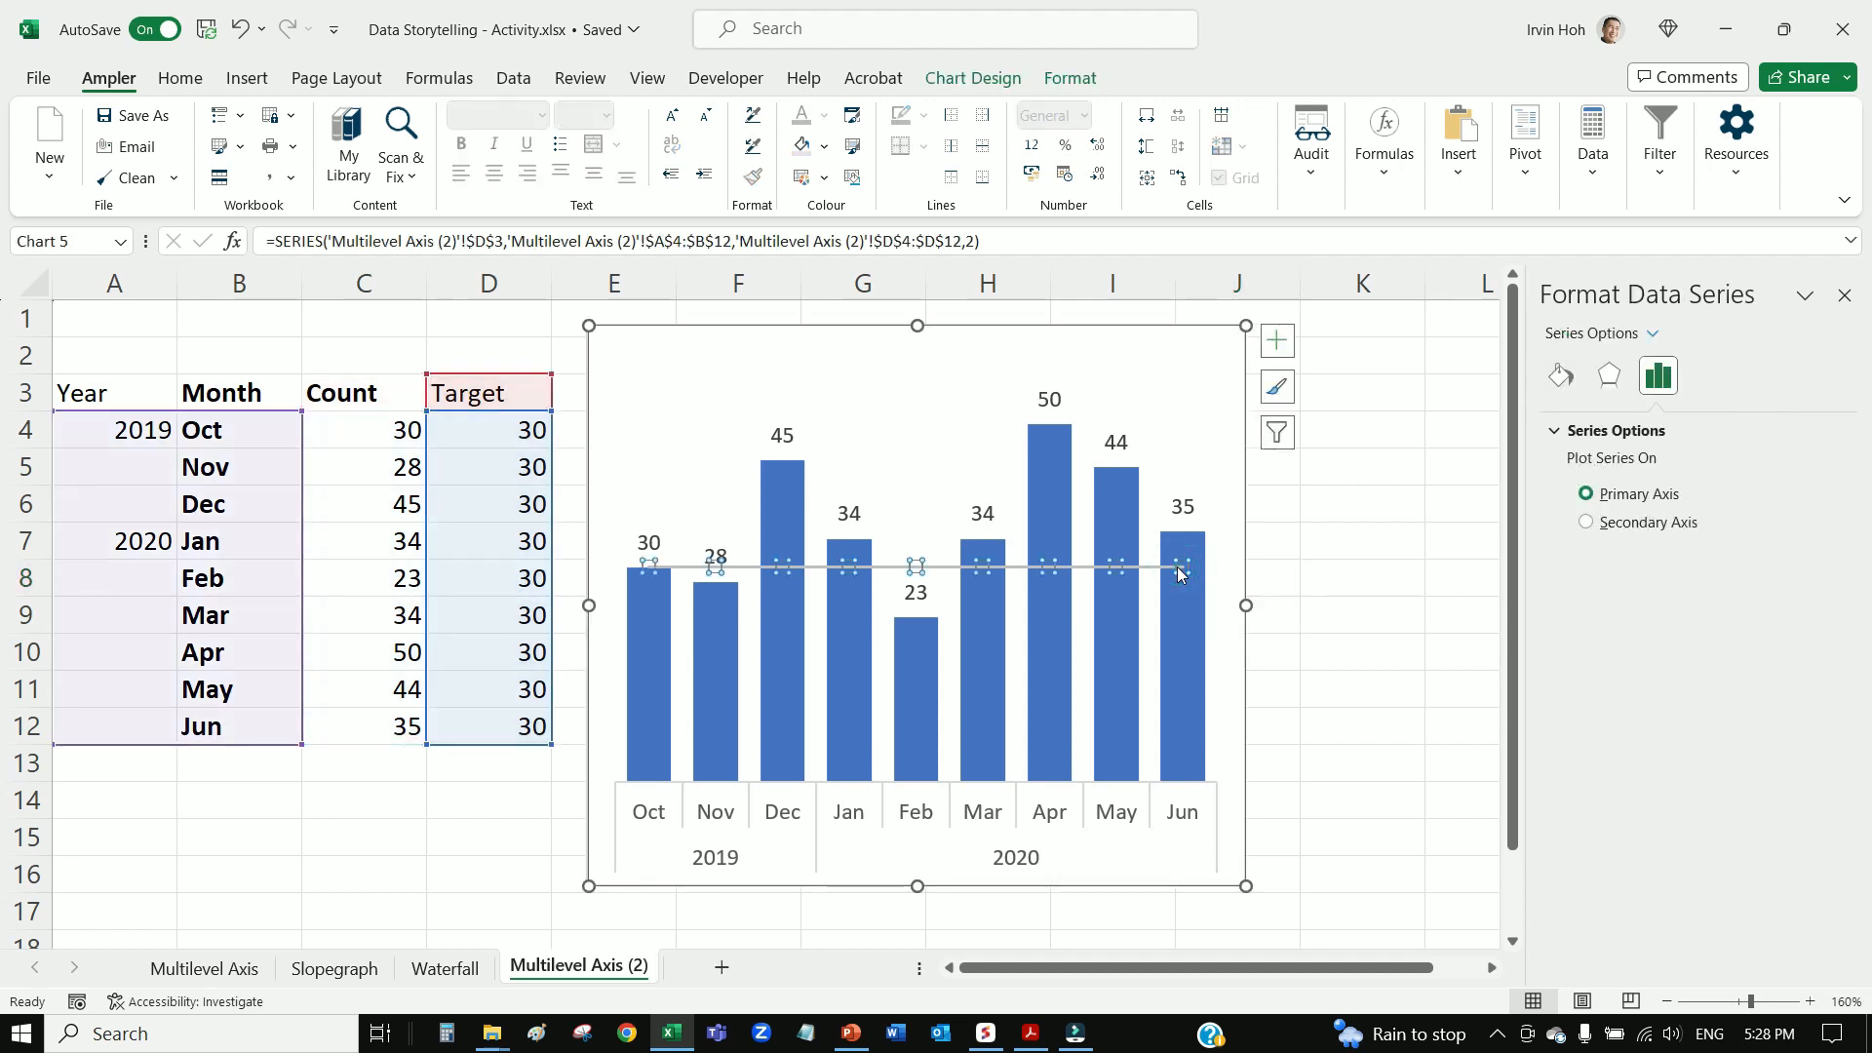
pyautogui.click(1182, 573)
pyautogui.rightClick(1182, 573)
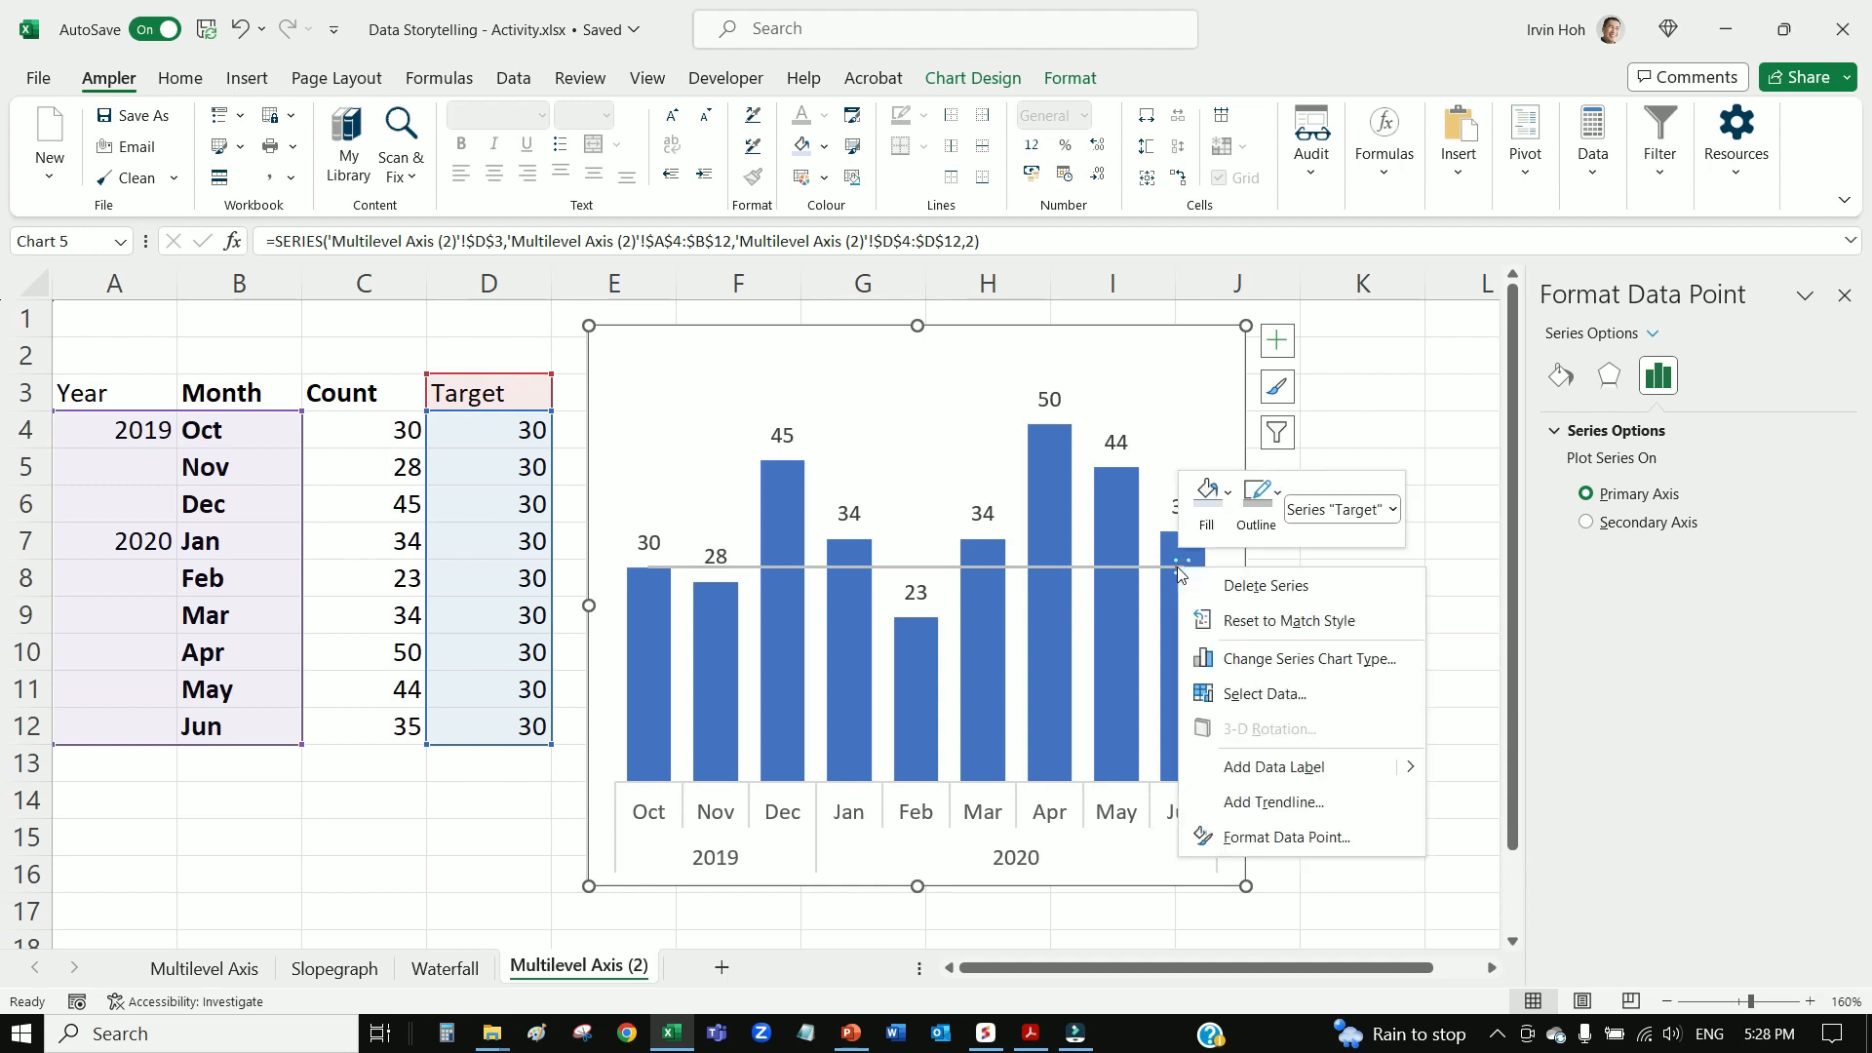
pyautogui.click(1267, 769)
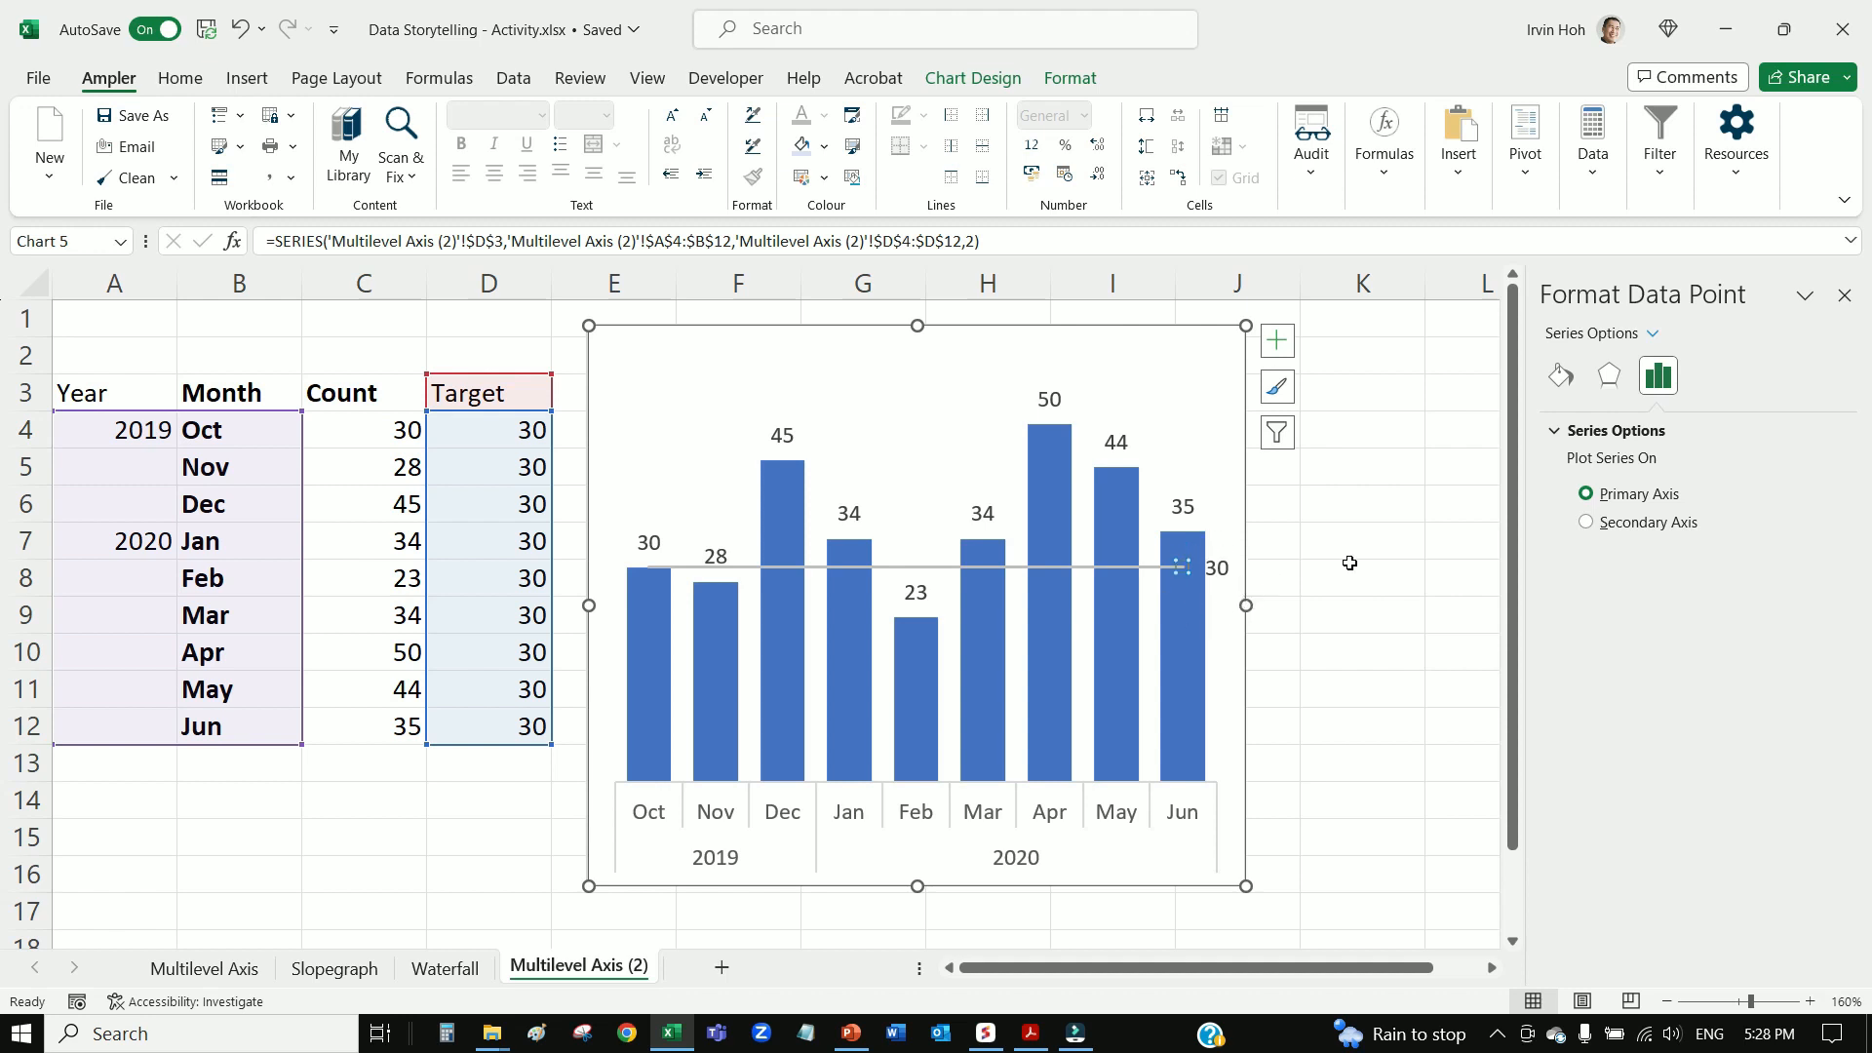
# Edit the data label at the end of the Target line to read "Target: 30"
pyautogui.scroll(5, 1370, 598)
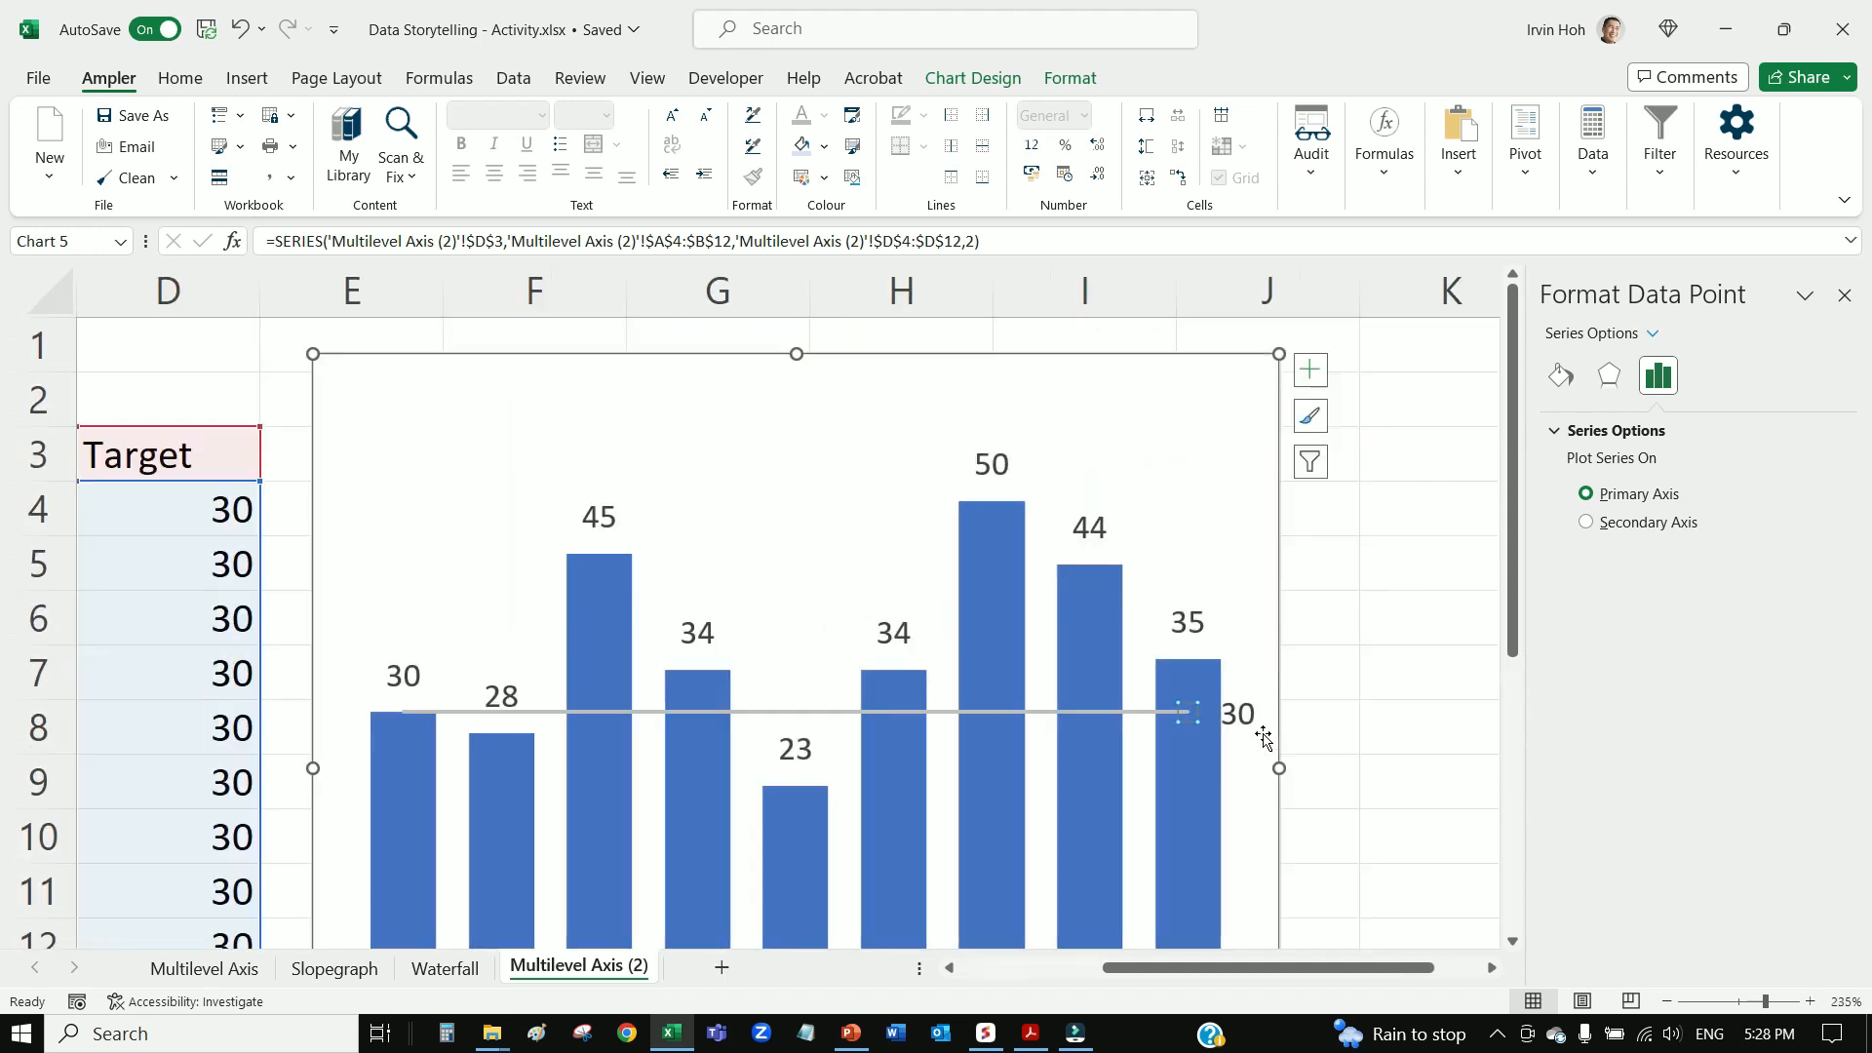
pyautogui.click(1239, 714)
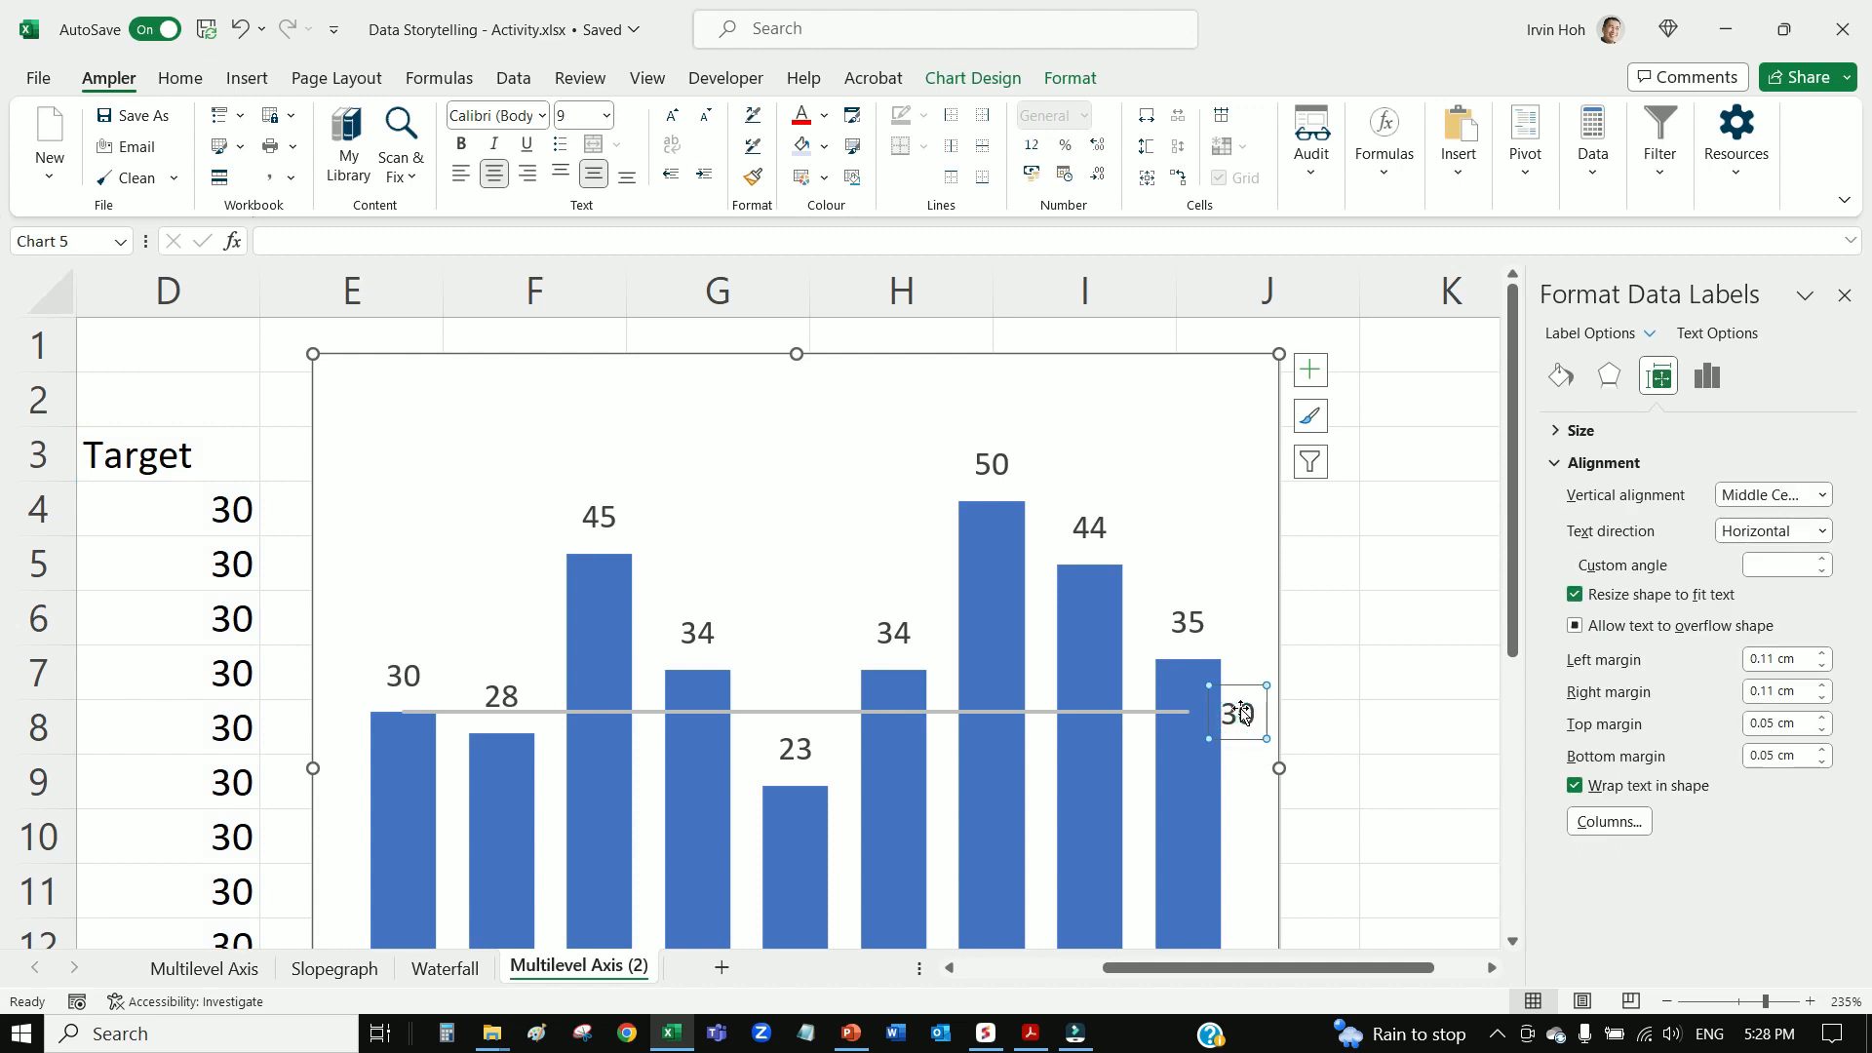
pyautogui.doubleClick(1235, 717)
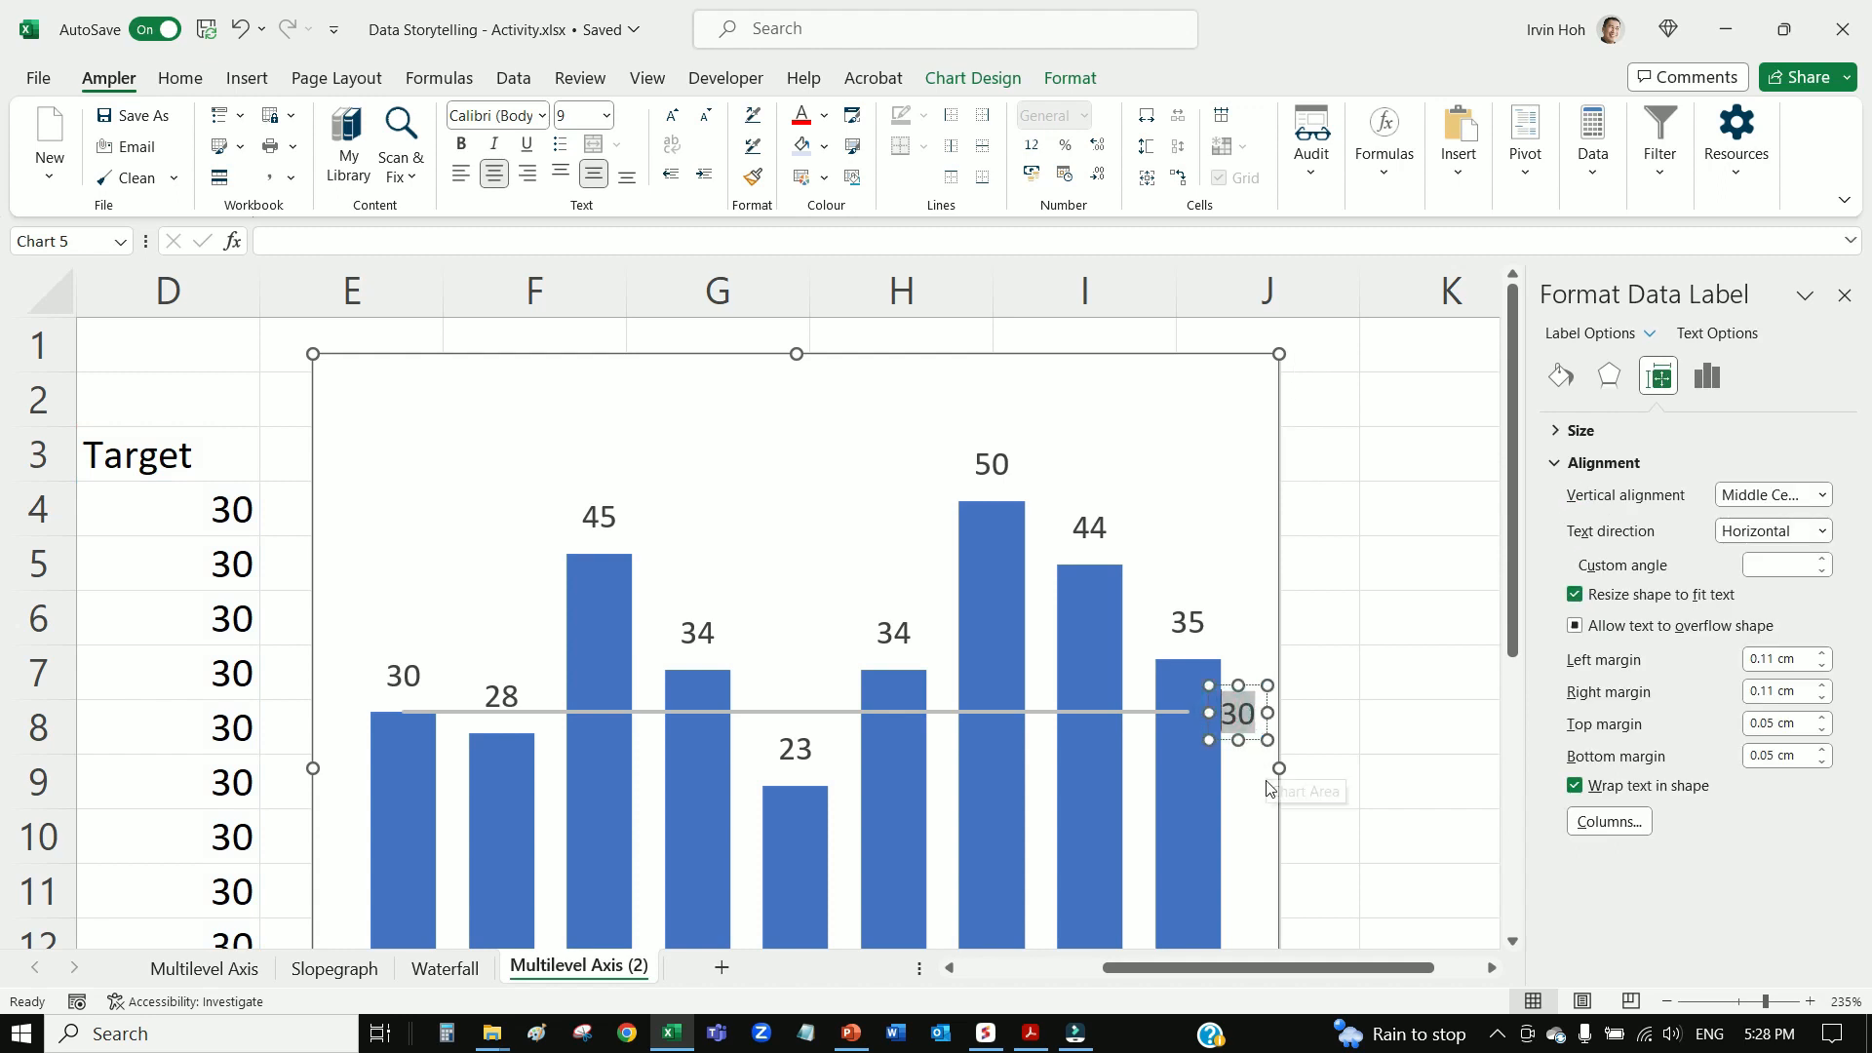
pyautogui.keyDown('ctrl'); pyautogui.scroll(3, 1272, 751); pyautogui.keyUp('ctrl')
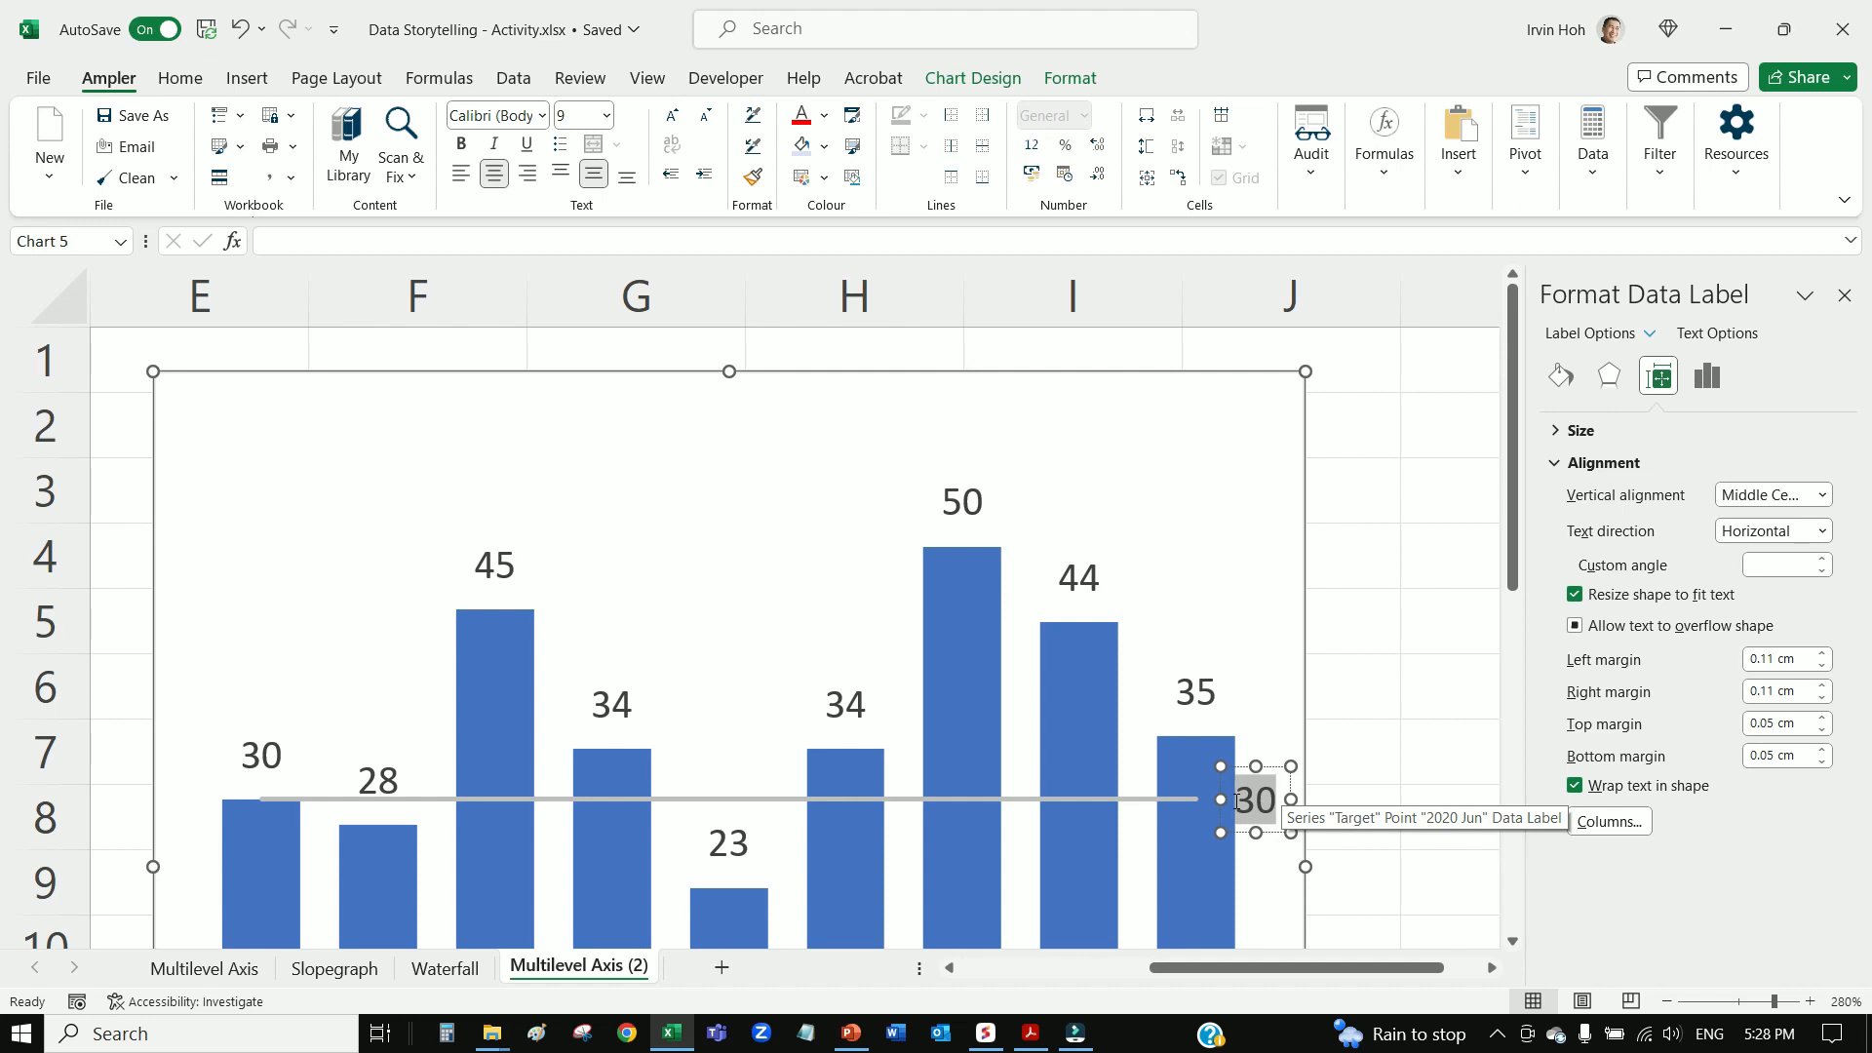
pyautogui.write('Target')
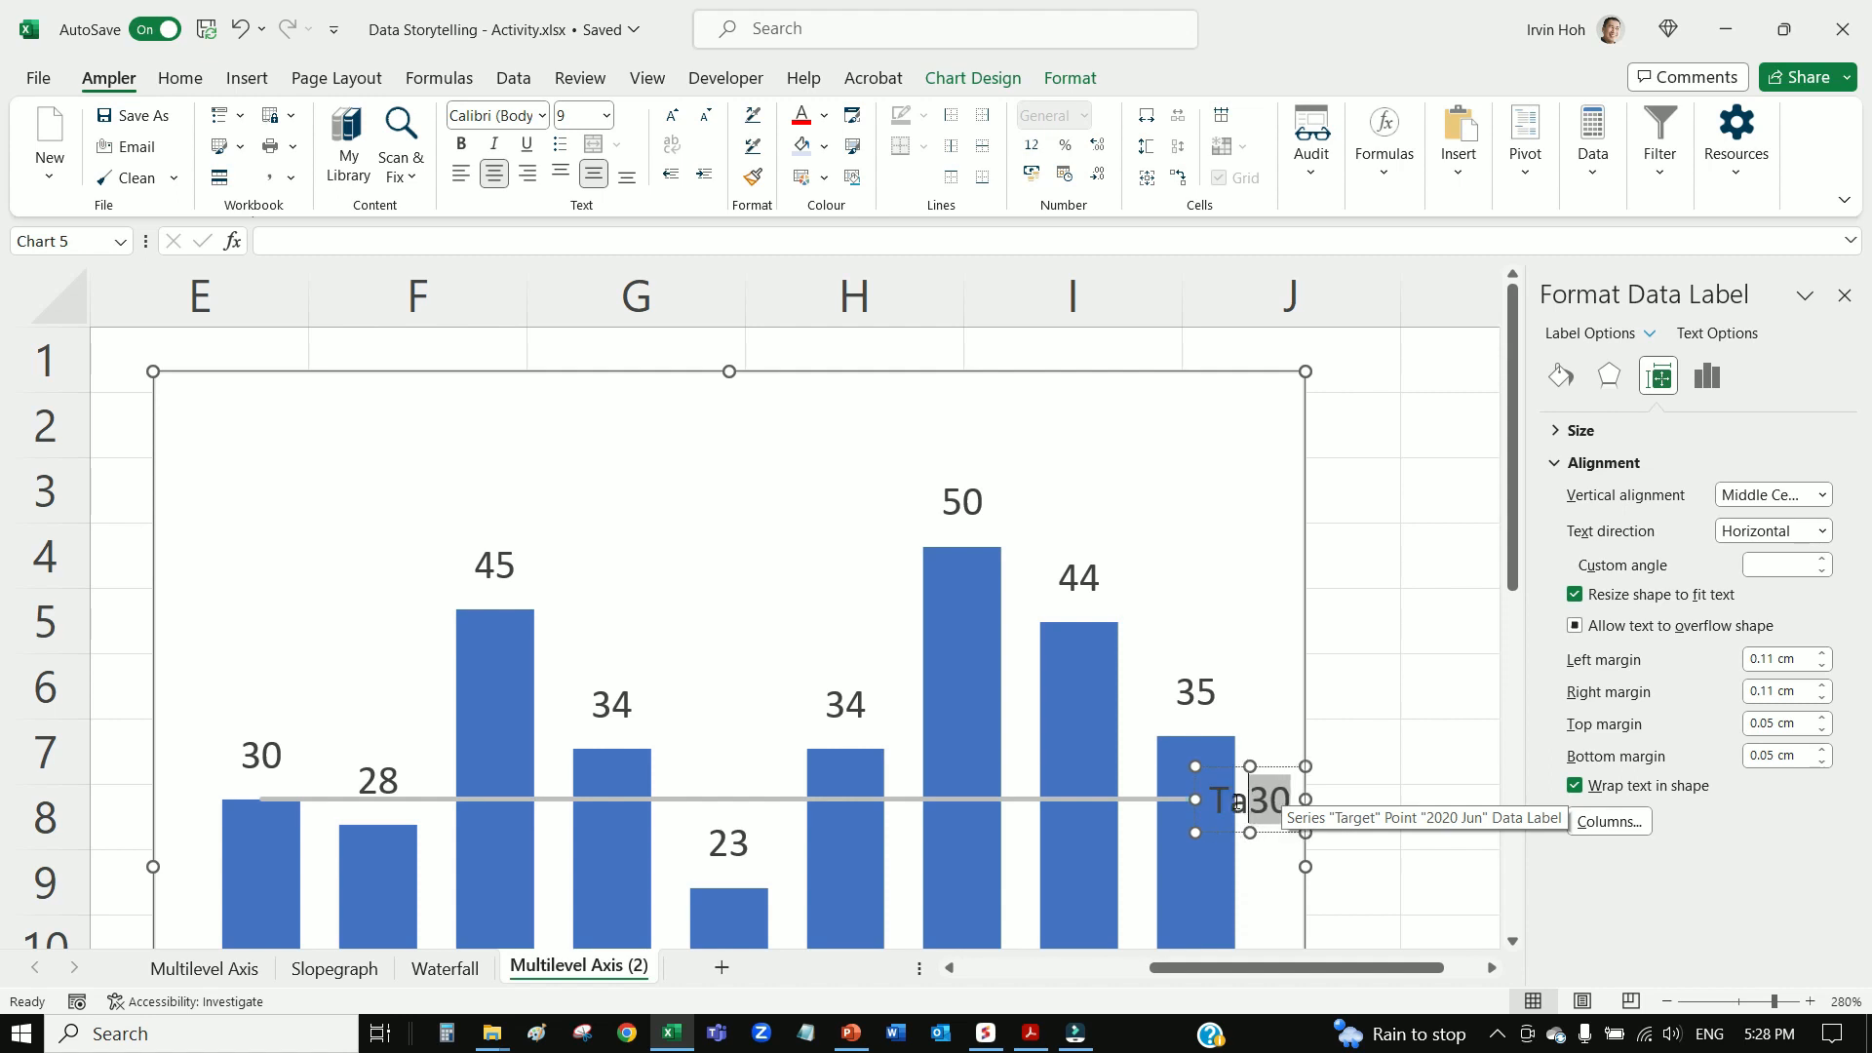
pyautogui.write(':')
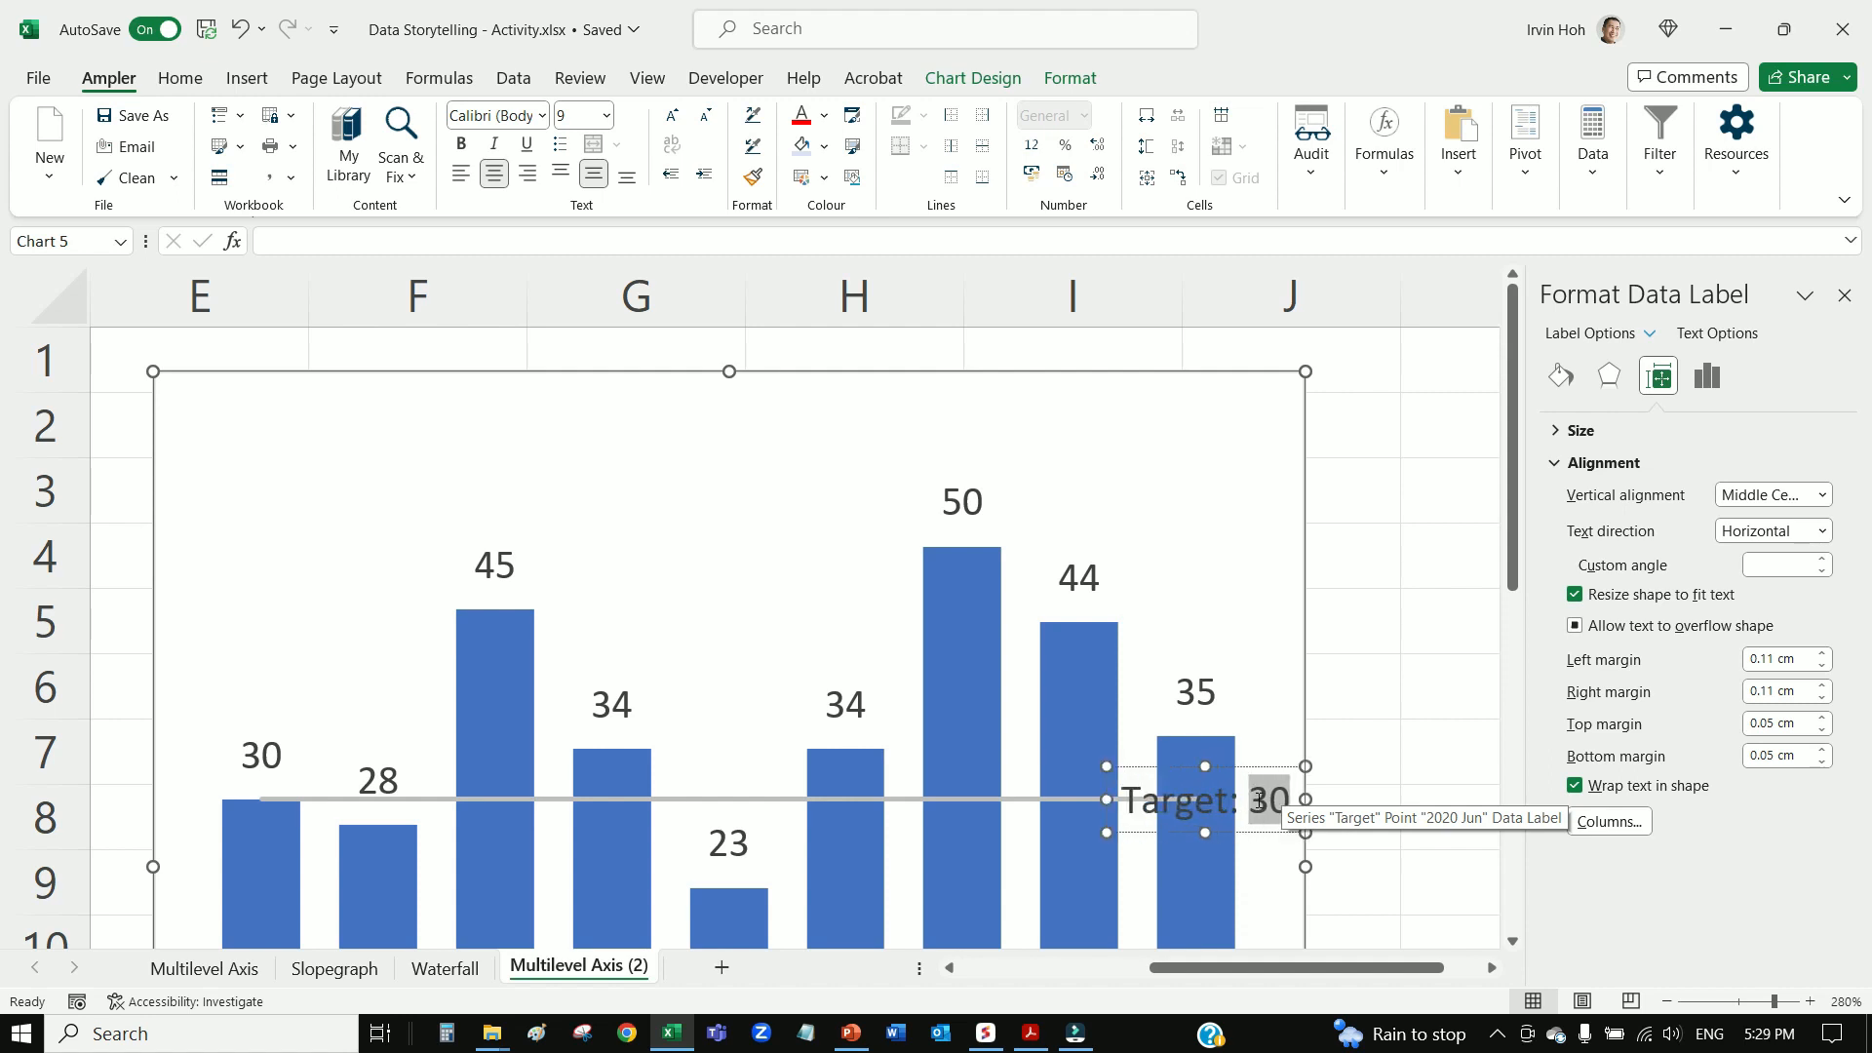
pyautogui.click(1370, 732)
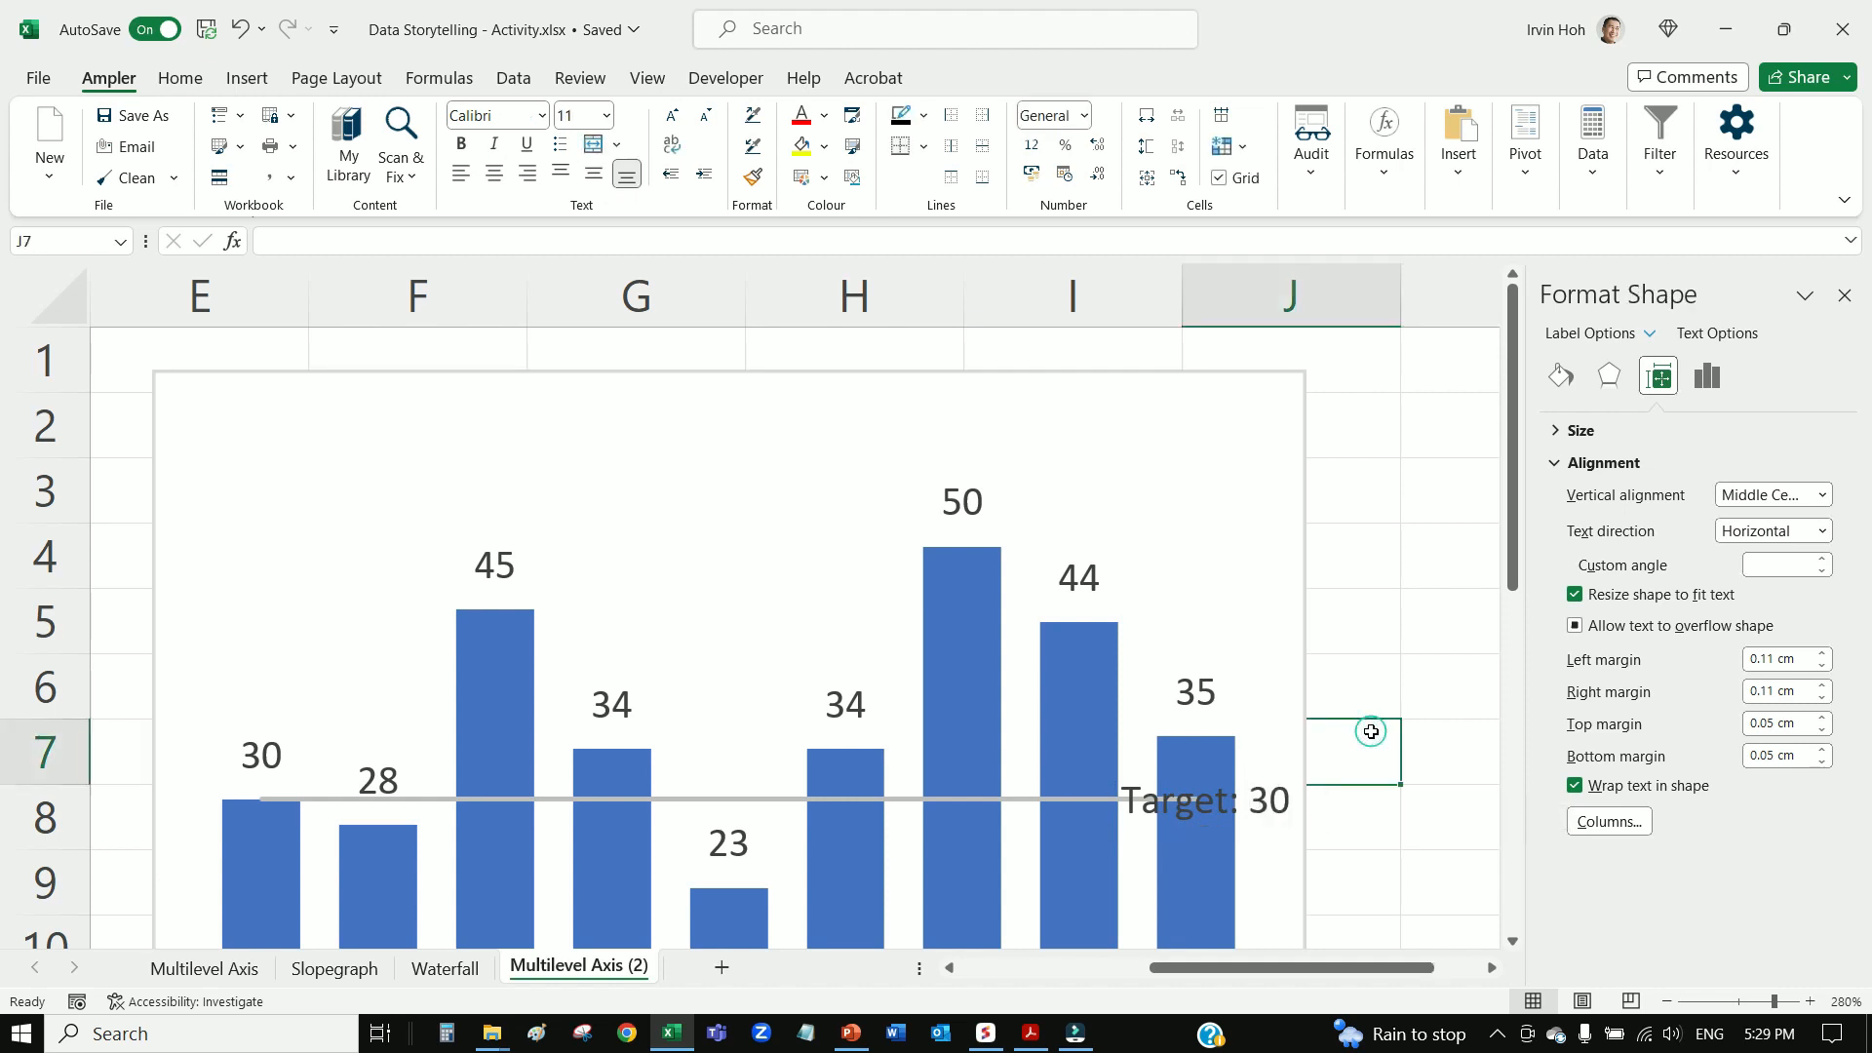
pyautogui.click(1309, 812)
# Narrow the chart's plot area from its Jun side so the "Target: 30" label sits clear of the last column
pyautogui.scroll(-2, 1309, 812)
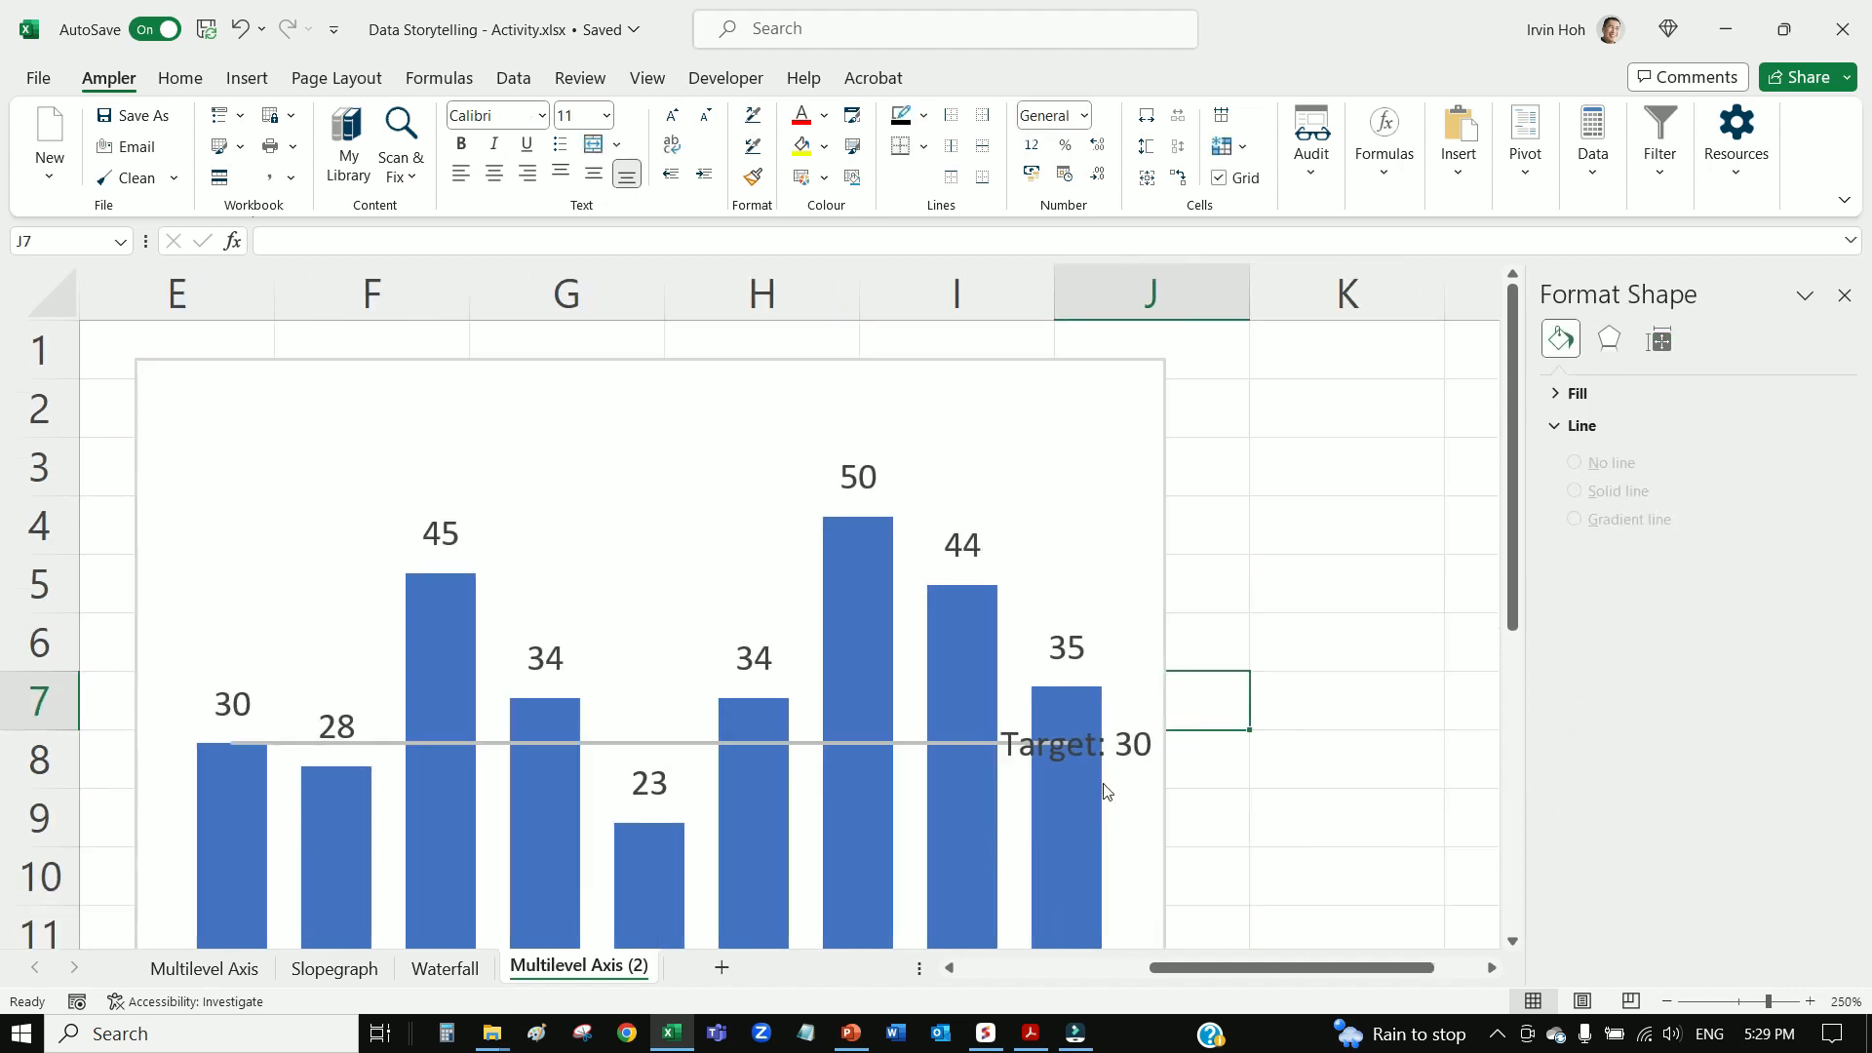
pyautogui.click(1048, 752)
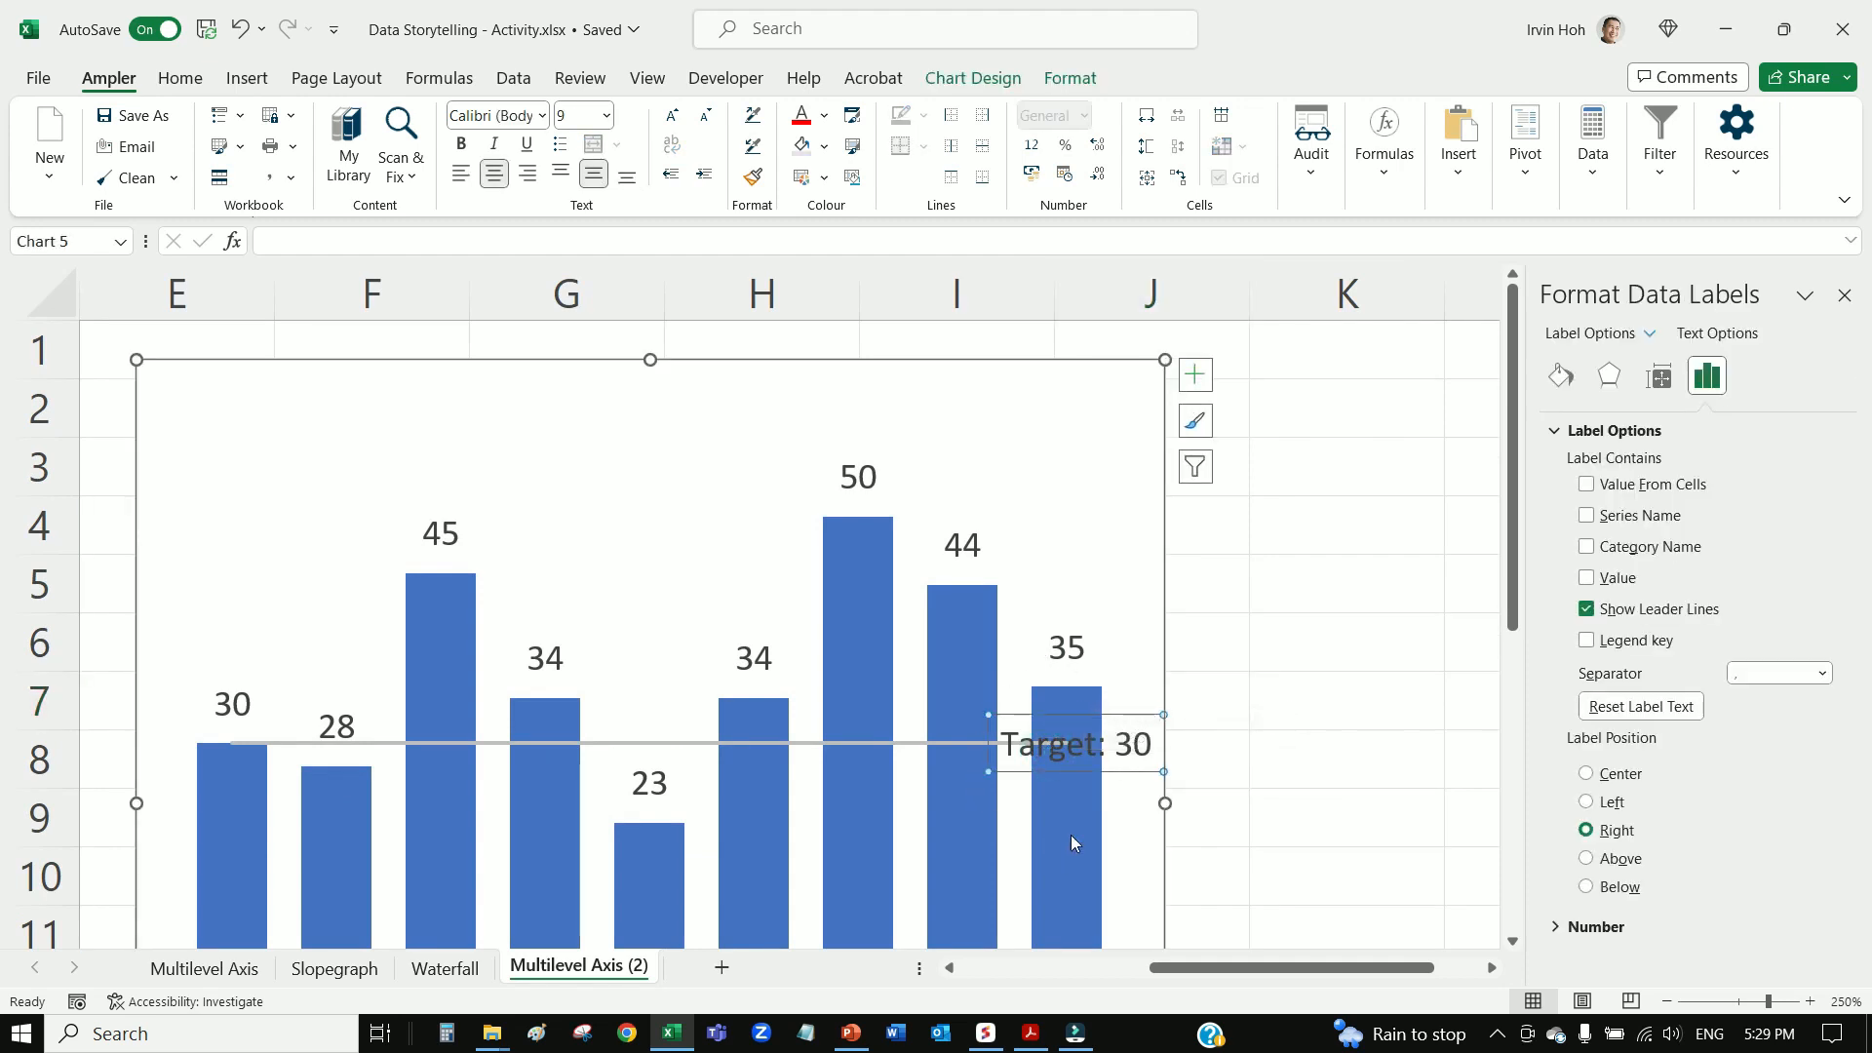
pyautogui.click(1050, 611)
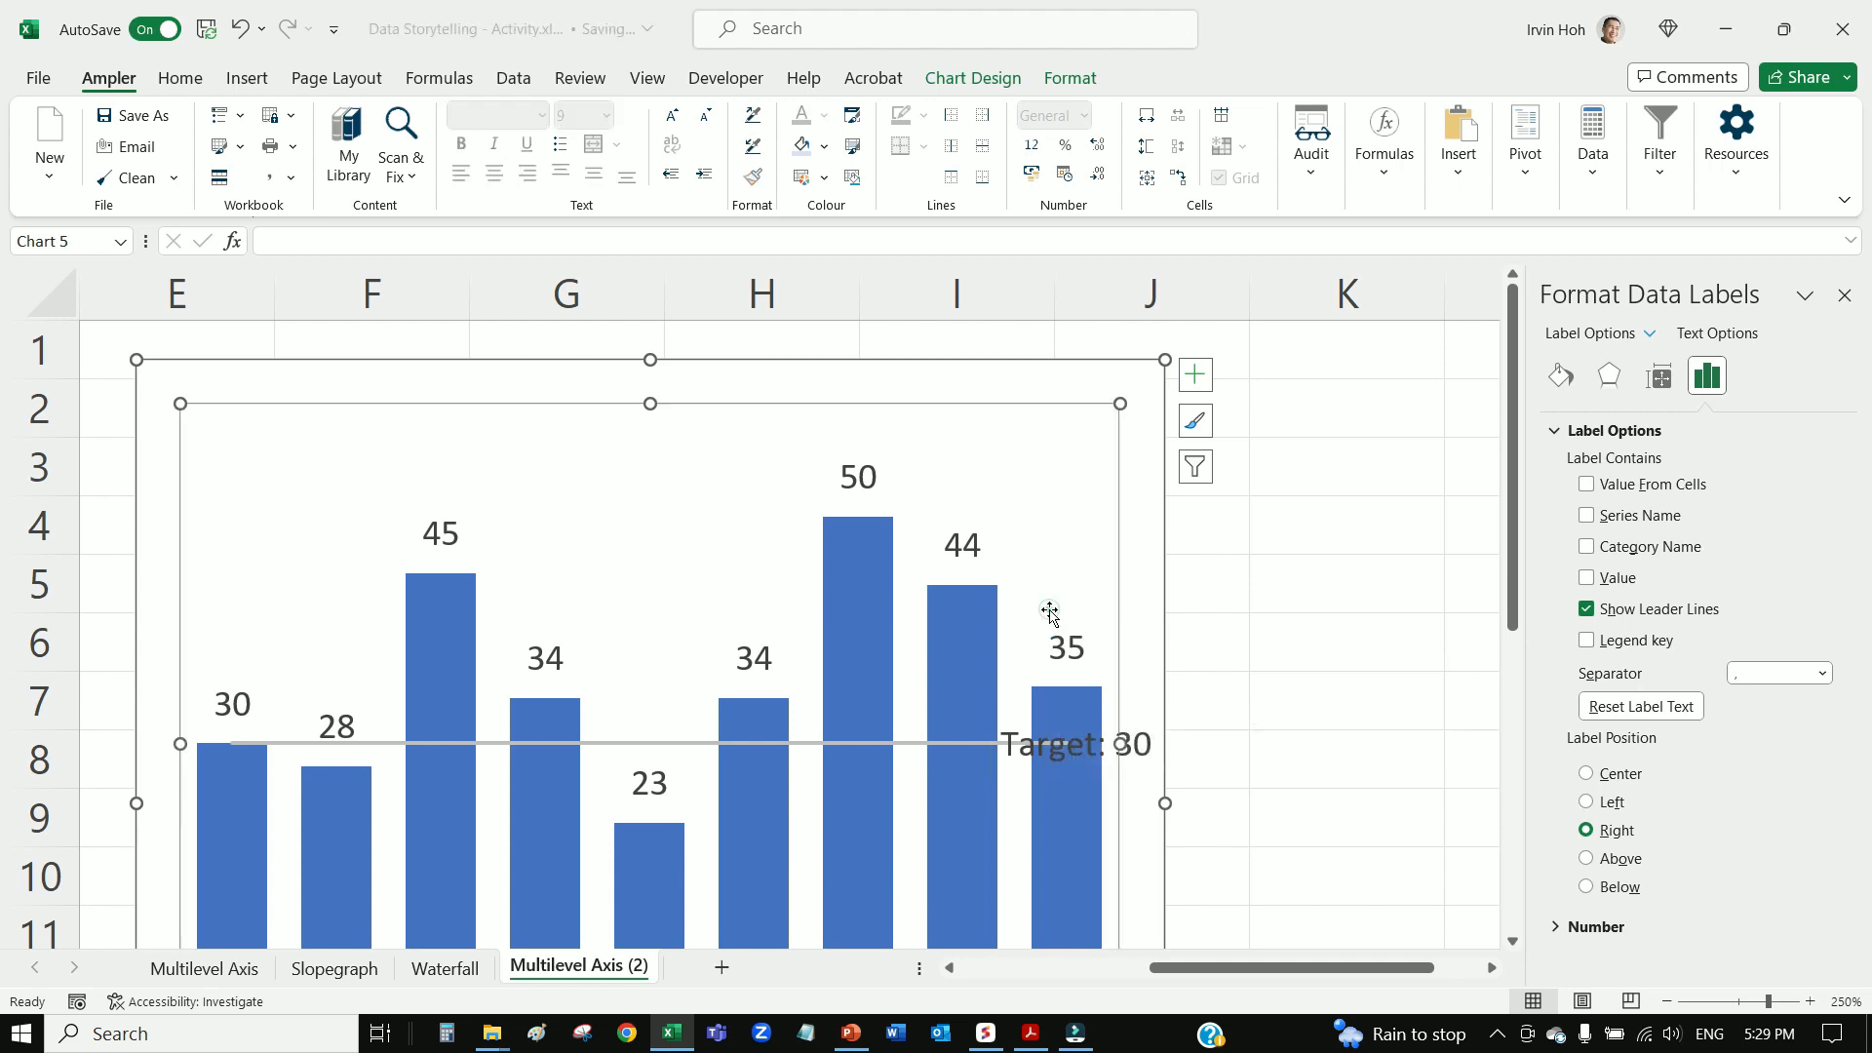
pyautogui.keyDown('ctrl'); pyautogui.scroll(-3, 582, 387); pyautogui.keyUp('ctrl')
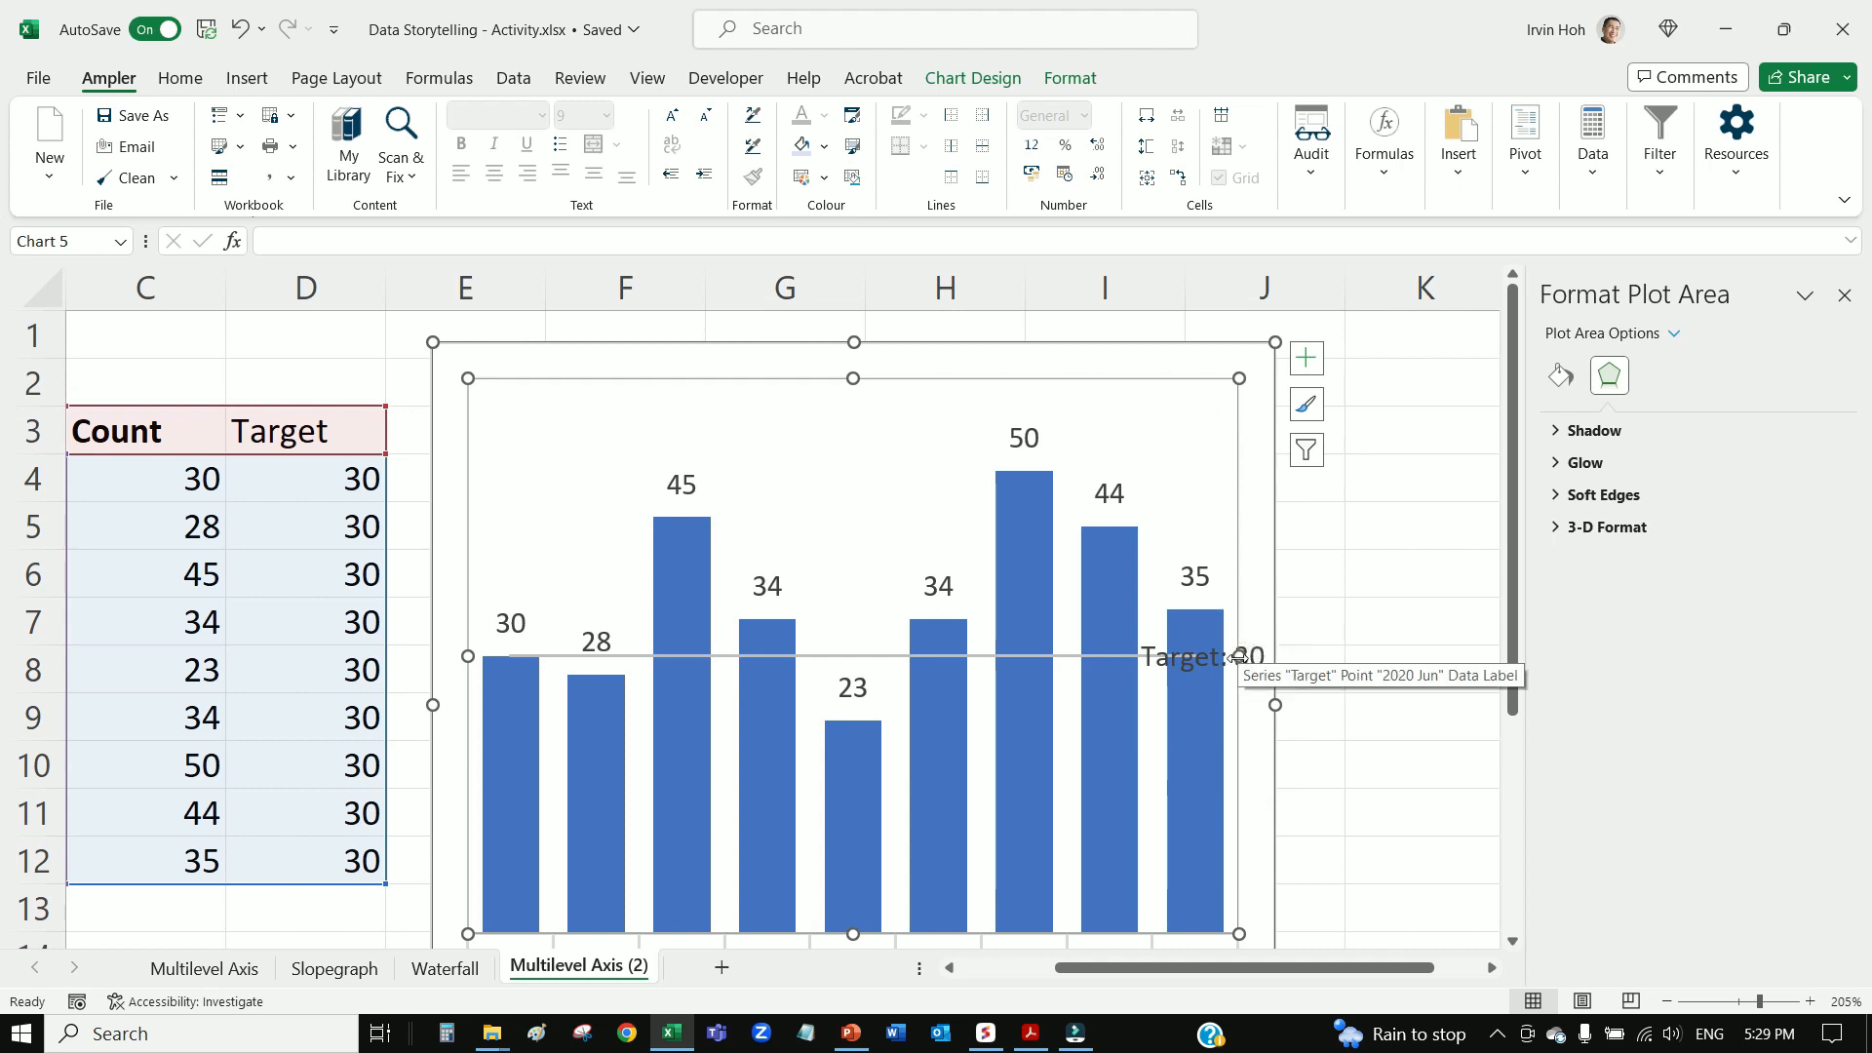
pyautogui.moveTo(1238, 658); pyautogui.dragTo(1146, 654)
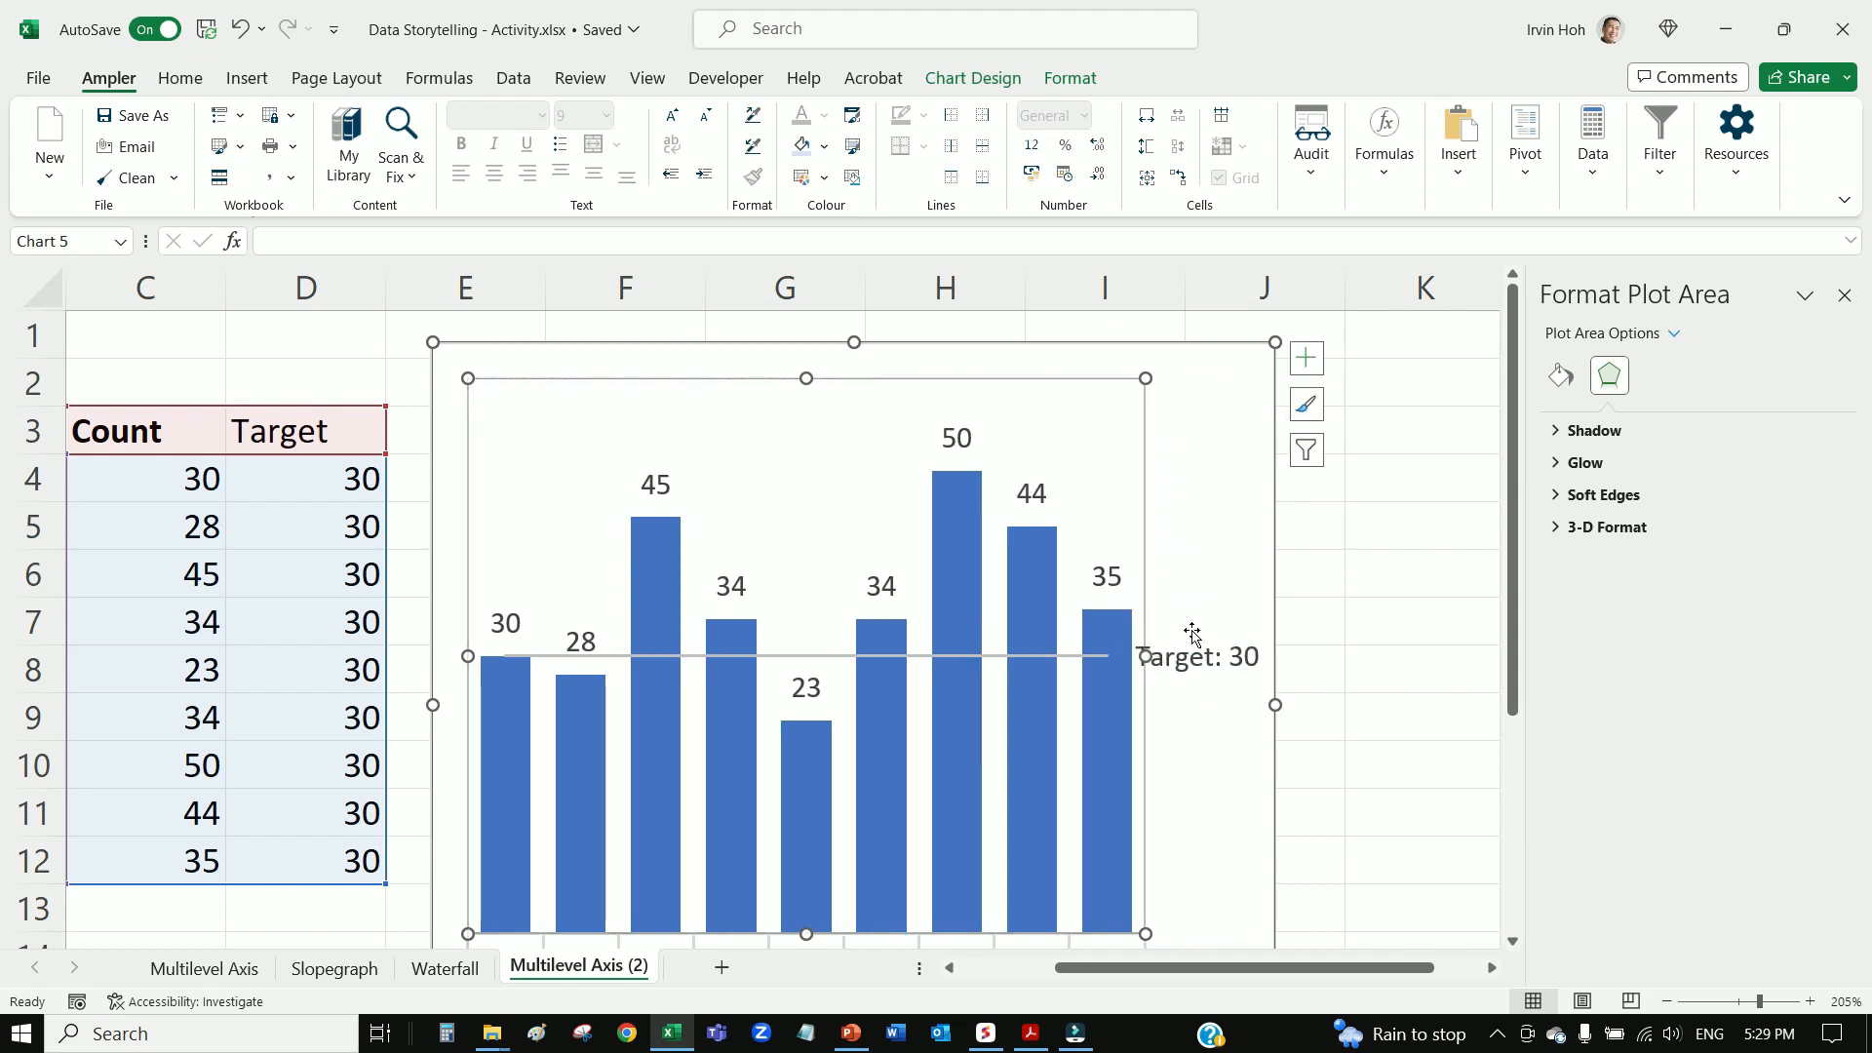
# Reduce the font size of the "Target: 30" data label to 7
pyautogui.click(1244, 669)
pyautogui.click(1246, 668)
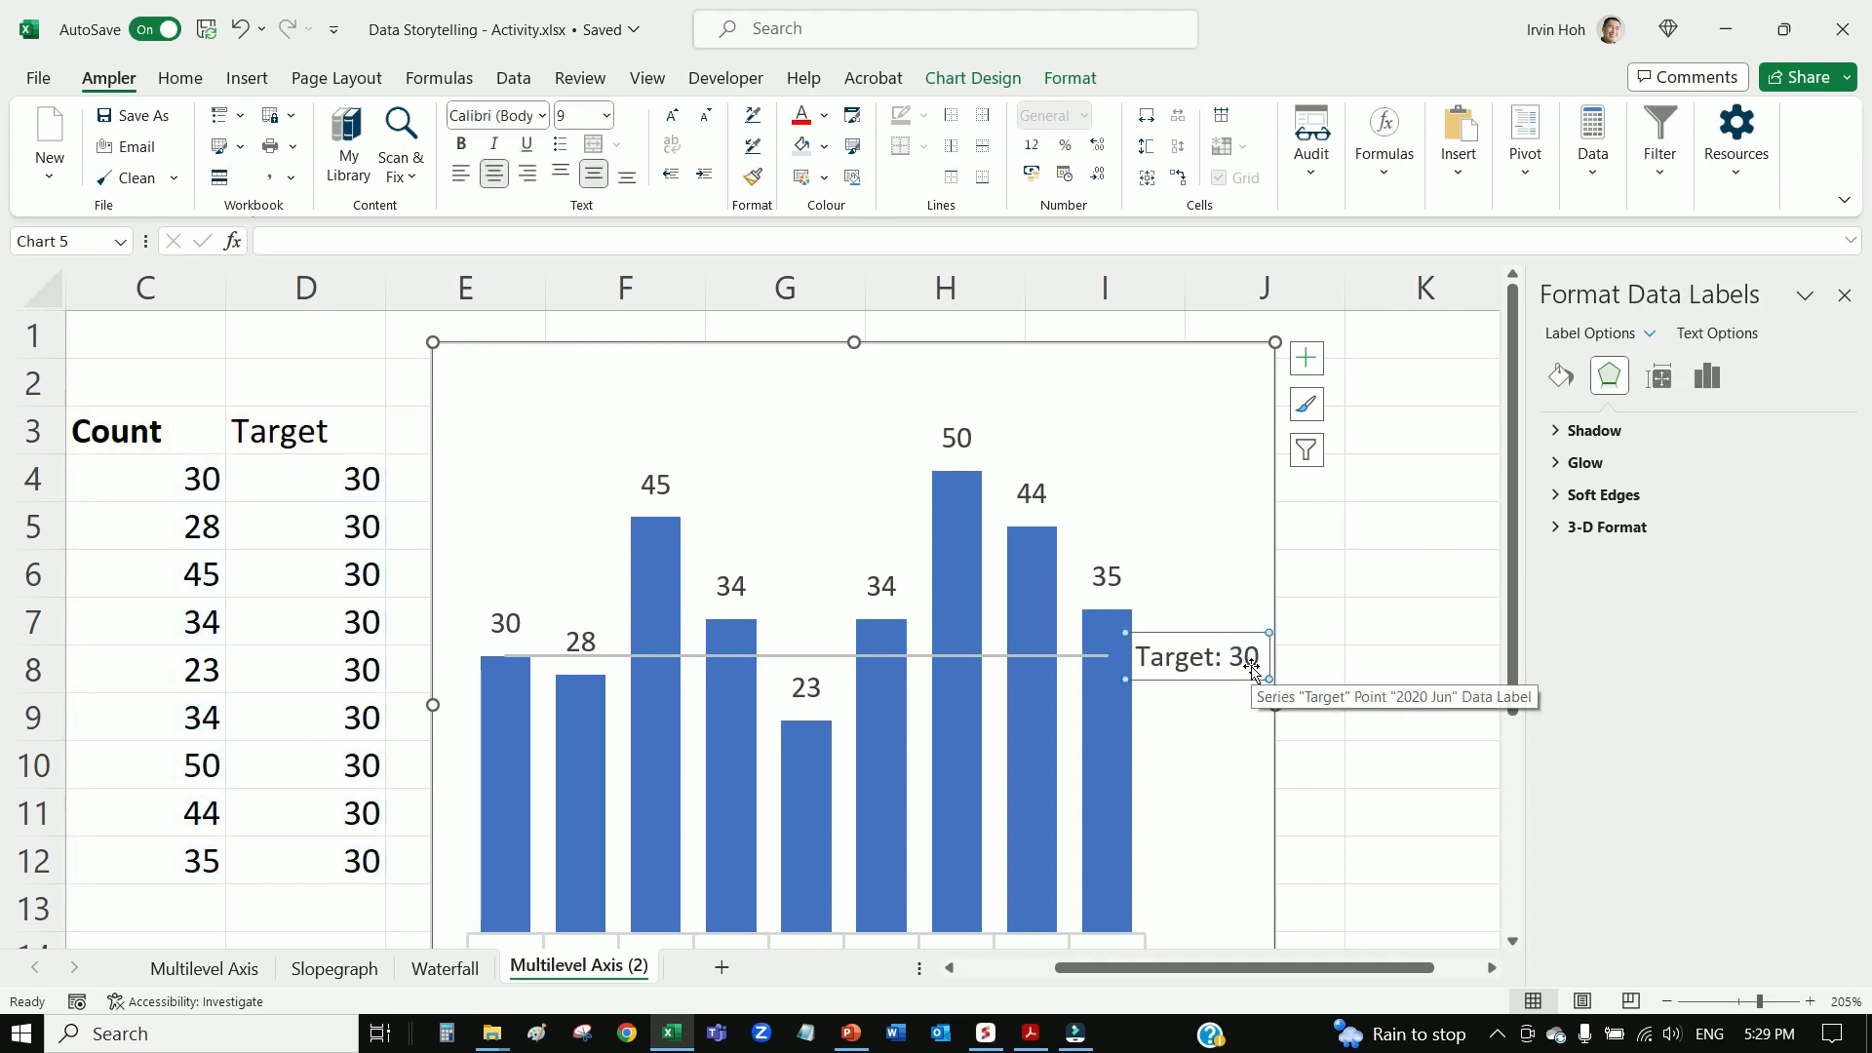
pyautogui.click(180, 78)
pyautogui.click(481, 123)
pyautogui.click(482, 123)
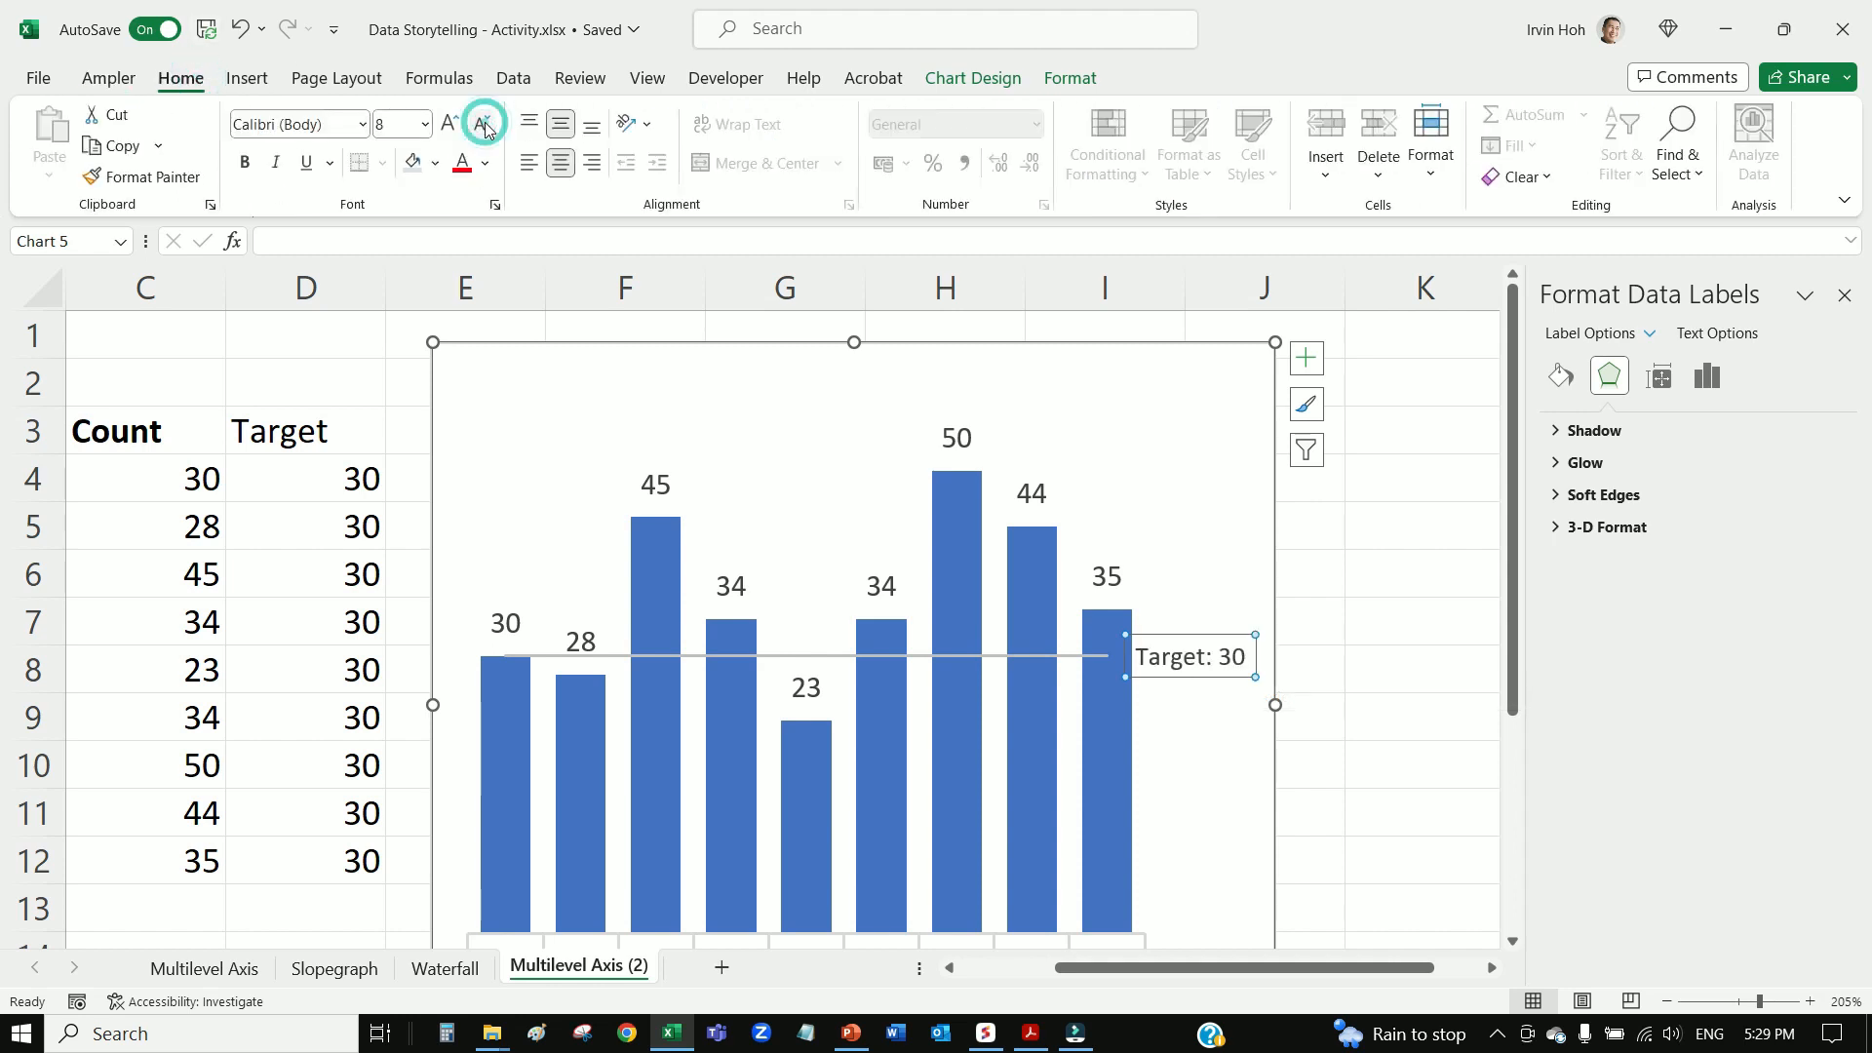
# Widen the chart's plot area slightly on its Jun side, towards the "Target: 30" label, and deselect the chart
pyautogui.click(1079, 704)
pyautogui.moveTo(1147, 655); pyautogui.dragTo(1172, 655)
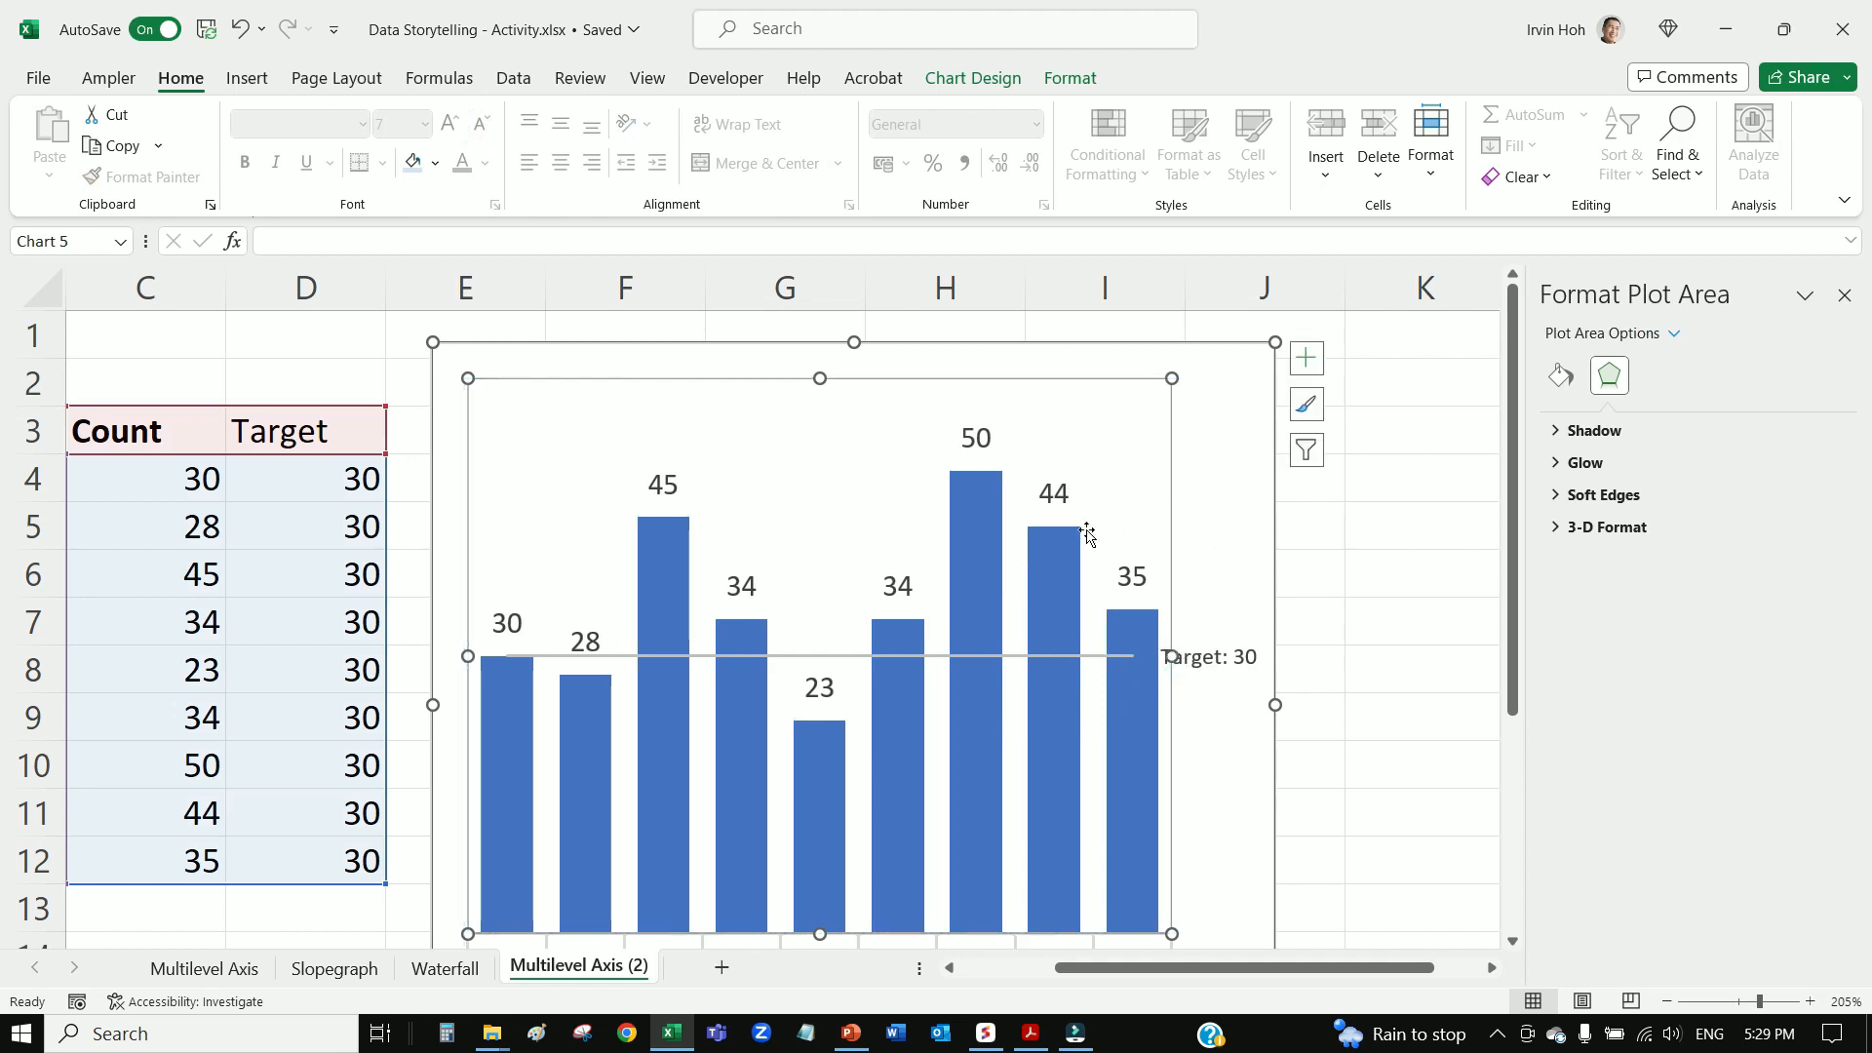
pyautogui.keyDown('ctrl'); pyautogui.scroll(-2, 1178, 776); pyautogui.keyUp('ctrl')
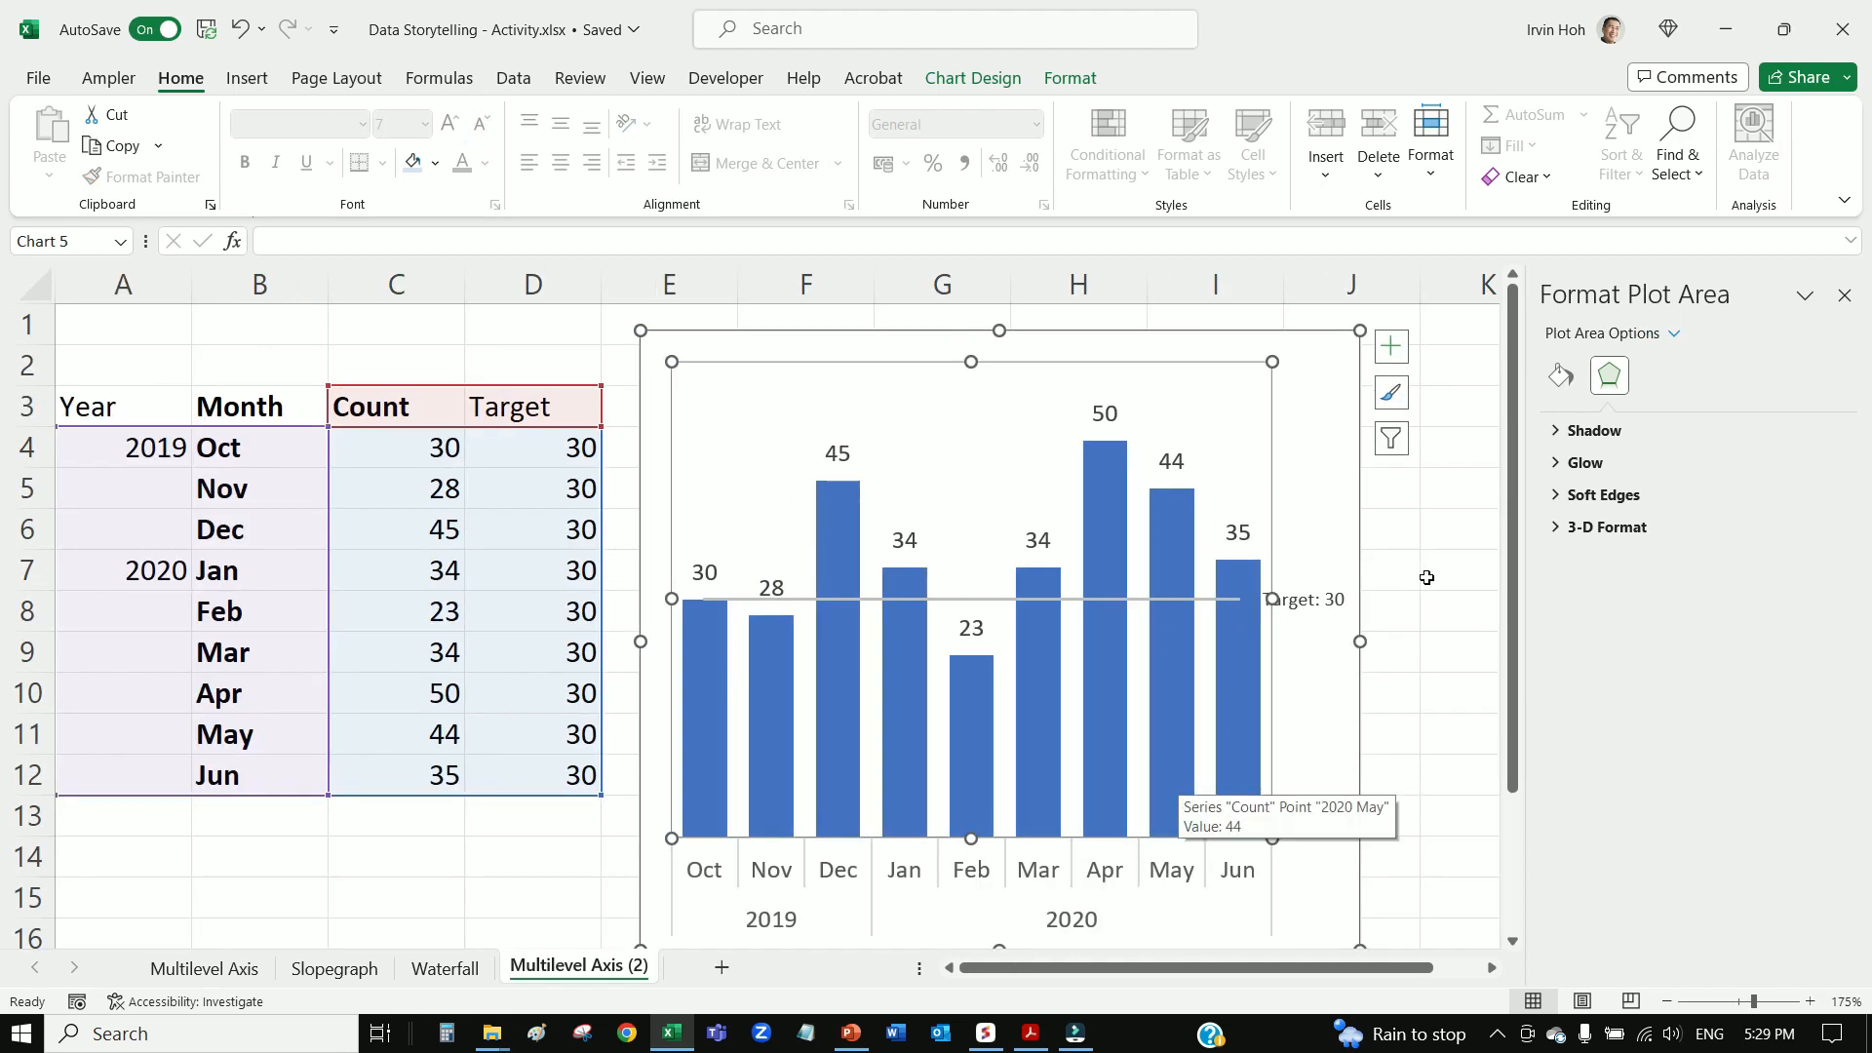
pyautogui.click(1430, 585)
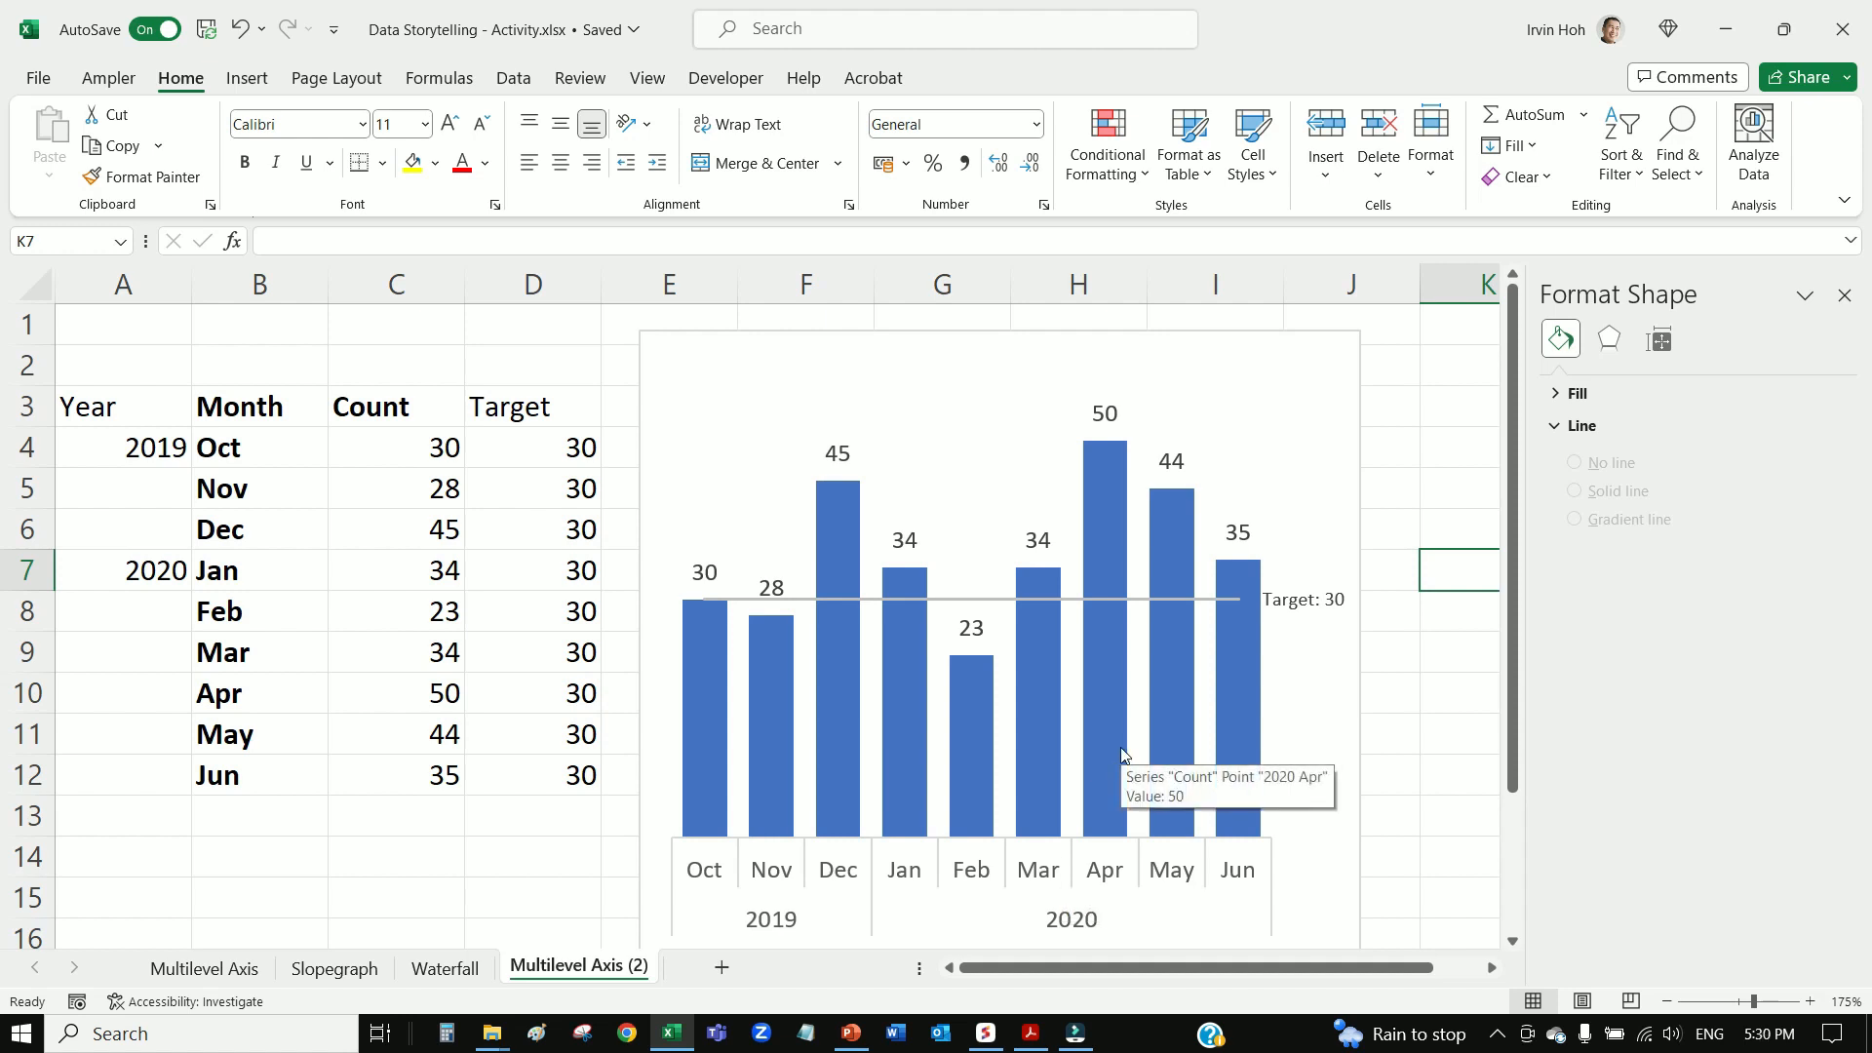
# Fill all columns of the Count series with the standard dark blue colour
pyautogui.click(1105, 561)
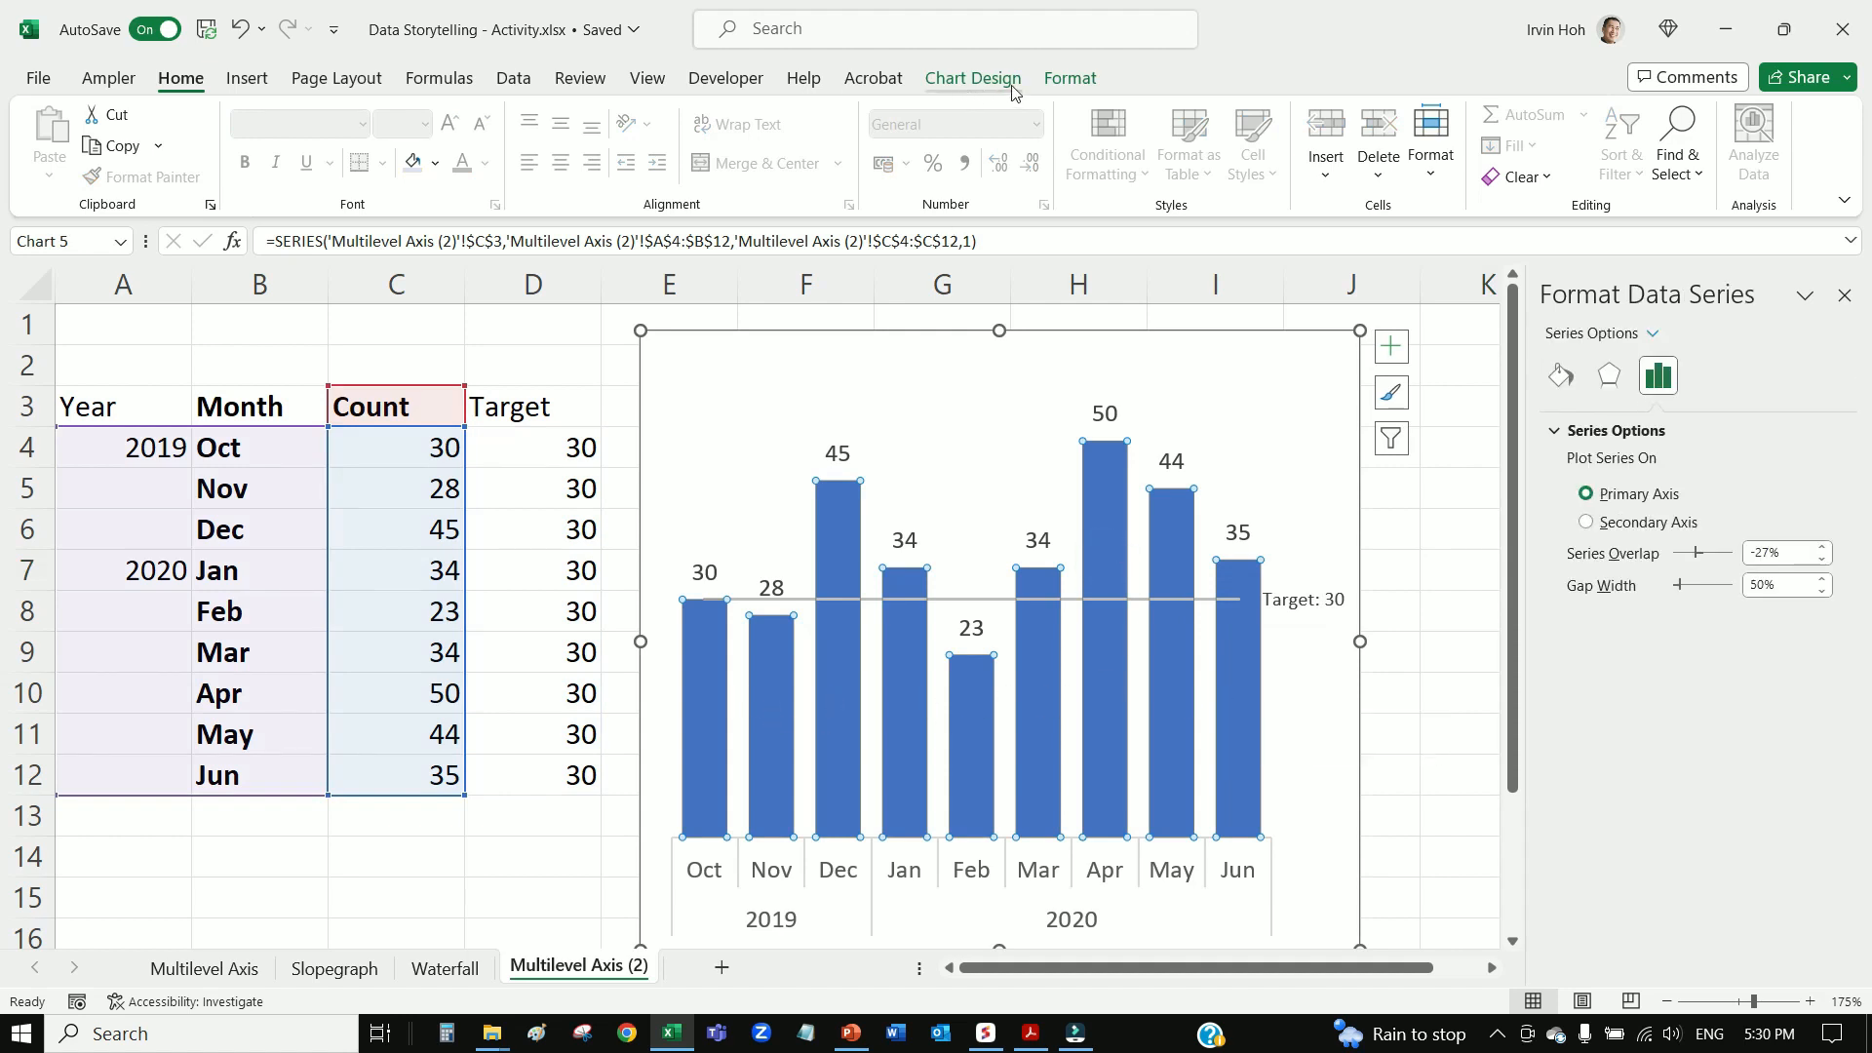
pyautogui.click(1070, 78)
pyautogui.click(702, 112)
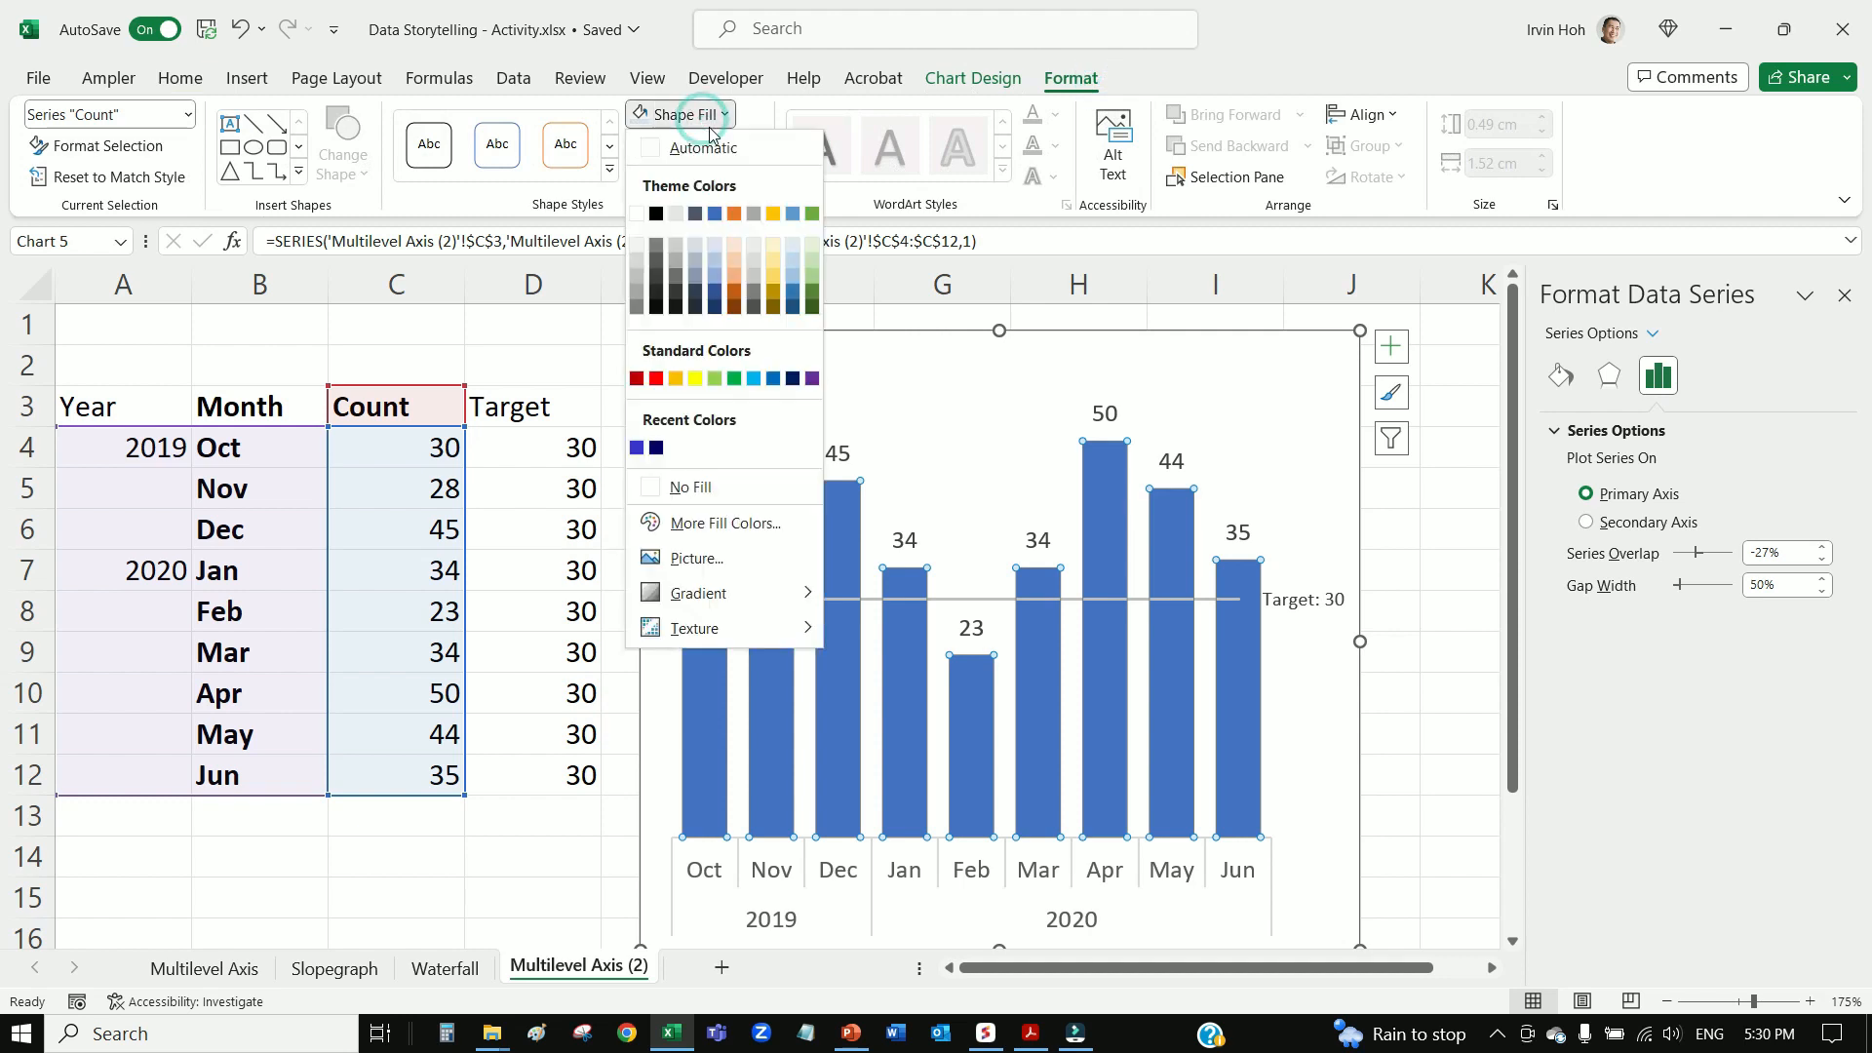
pyautogui.click(793, 379)
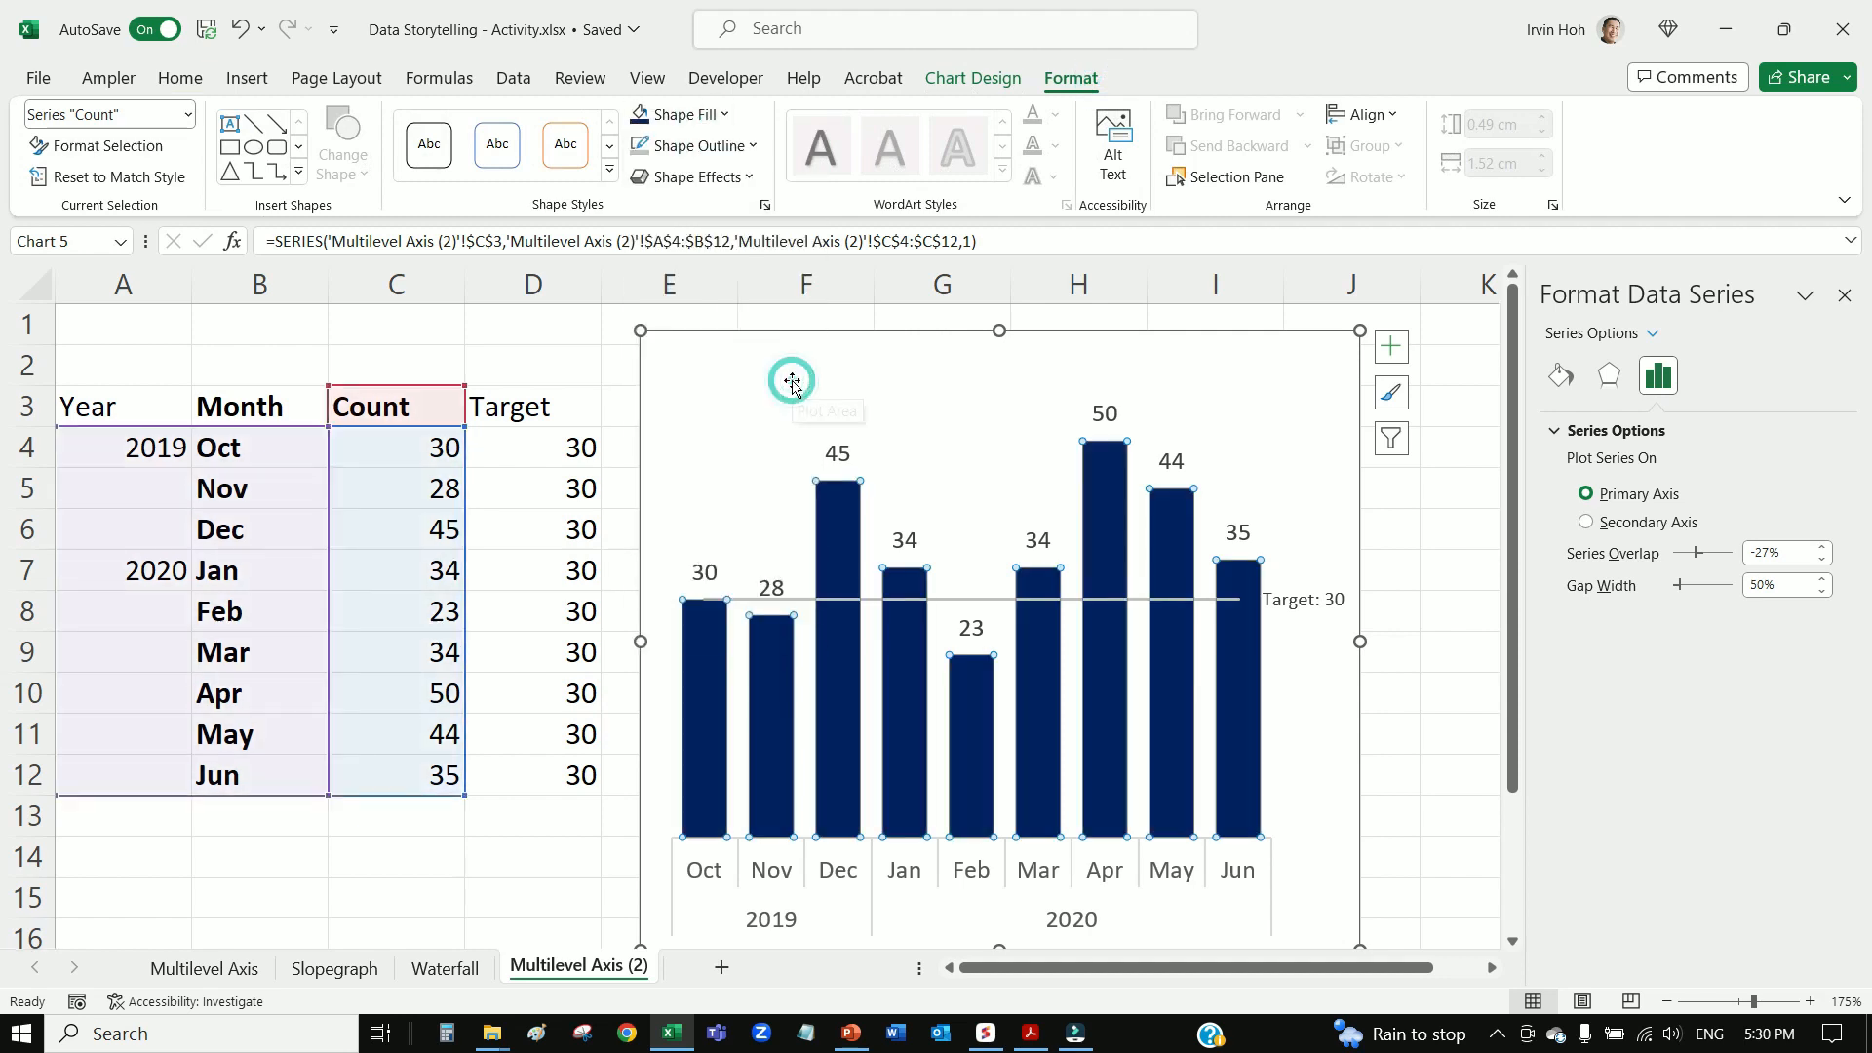
pyautogui.click(1261, 468)
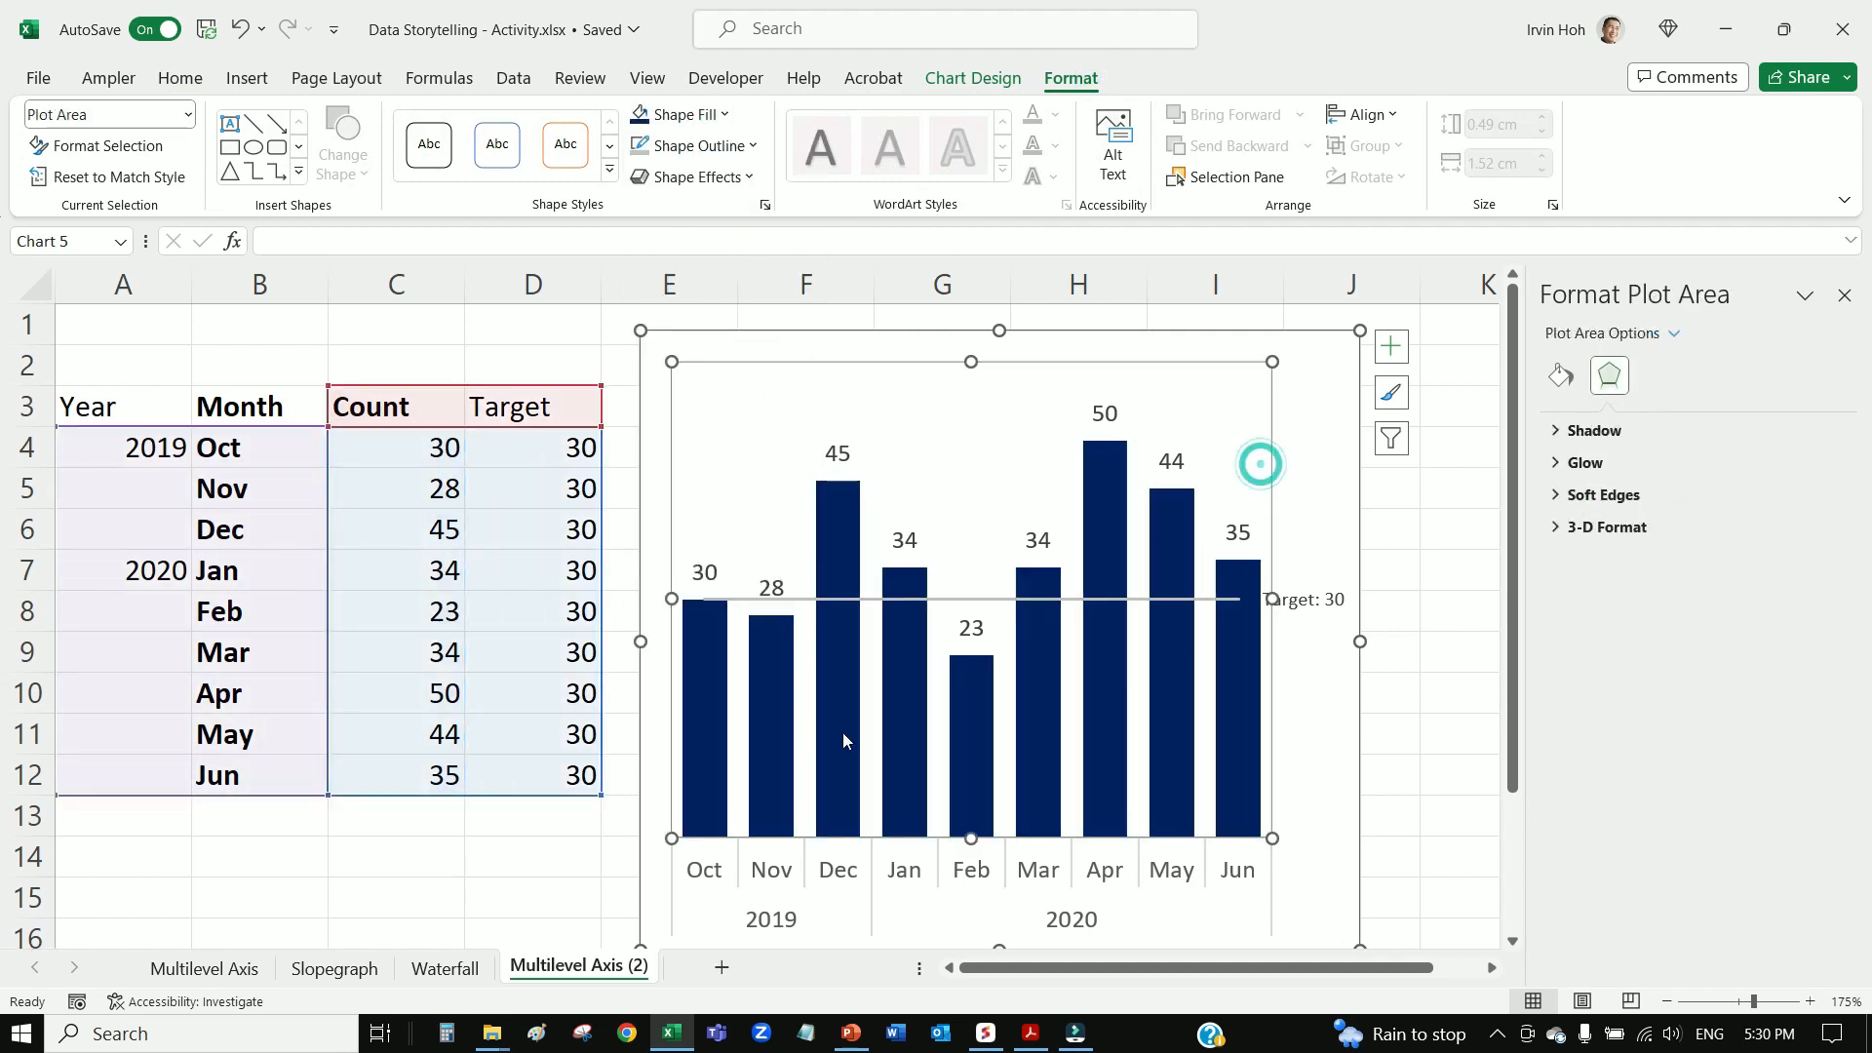
# Fill only the below-target Nov 2019 and Feb 2020 columns with the lightest blue theme colour
pyautogui.click(768, 681)
pyautogui.click(769, 685)
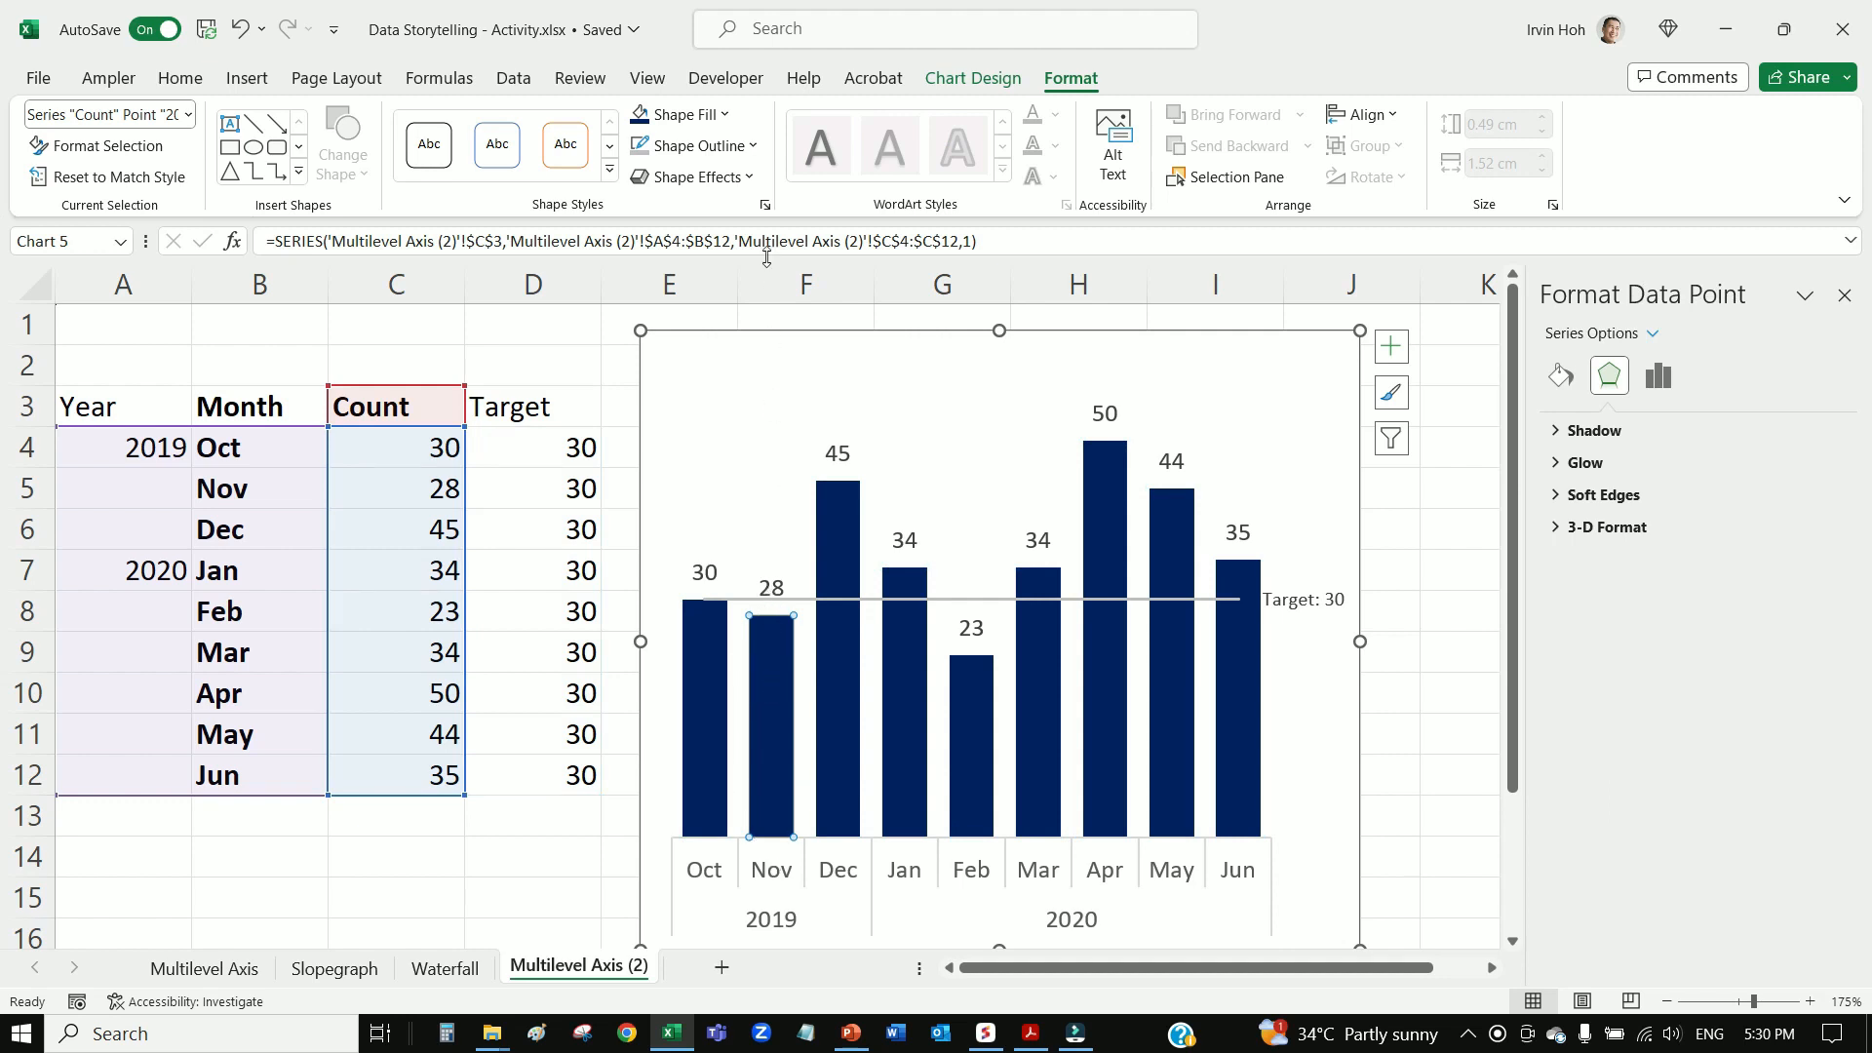
pyautogui.click(725, 114)
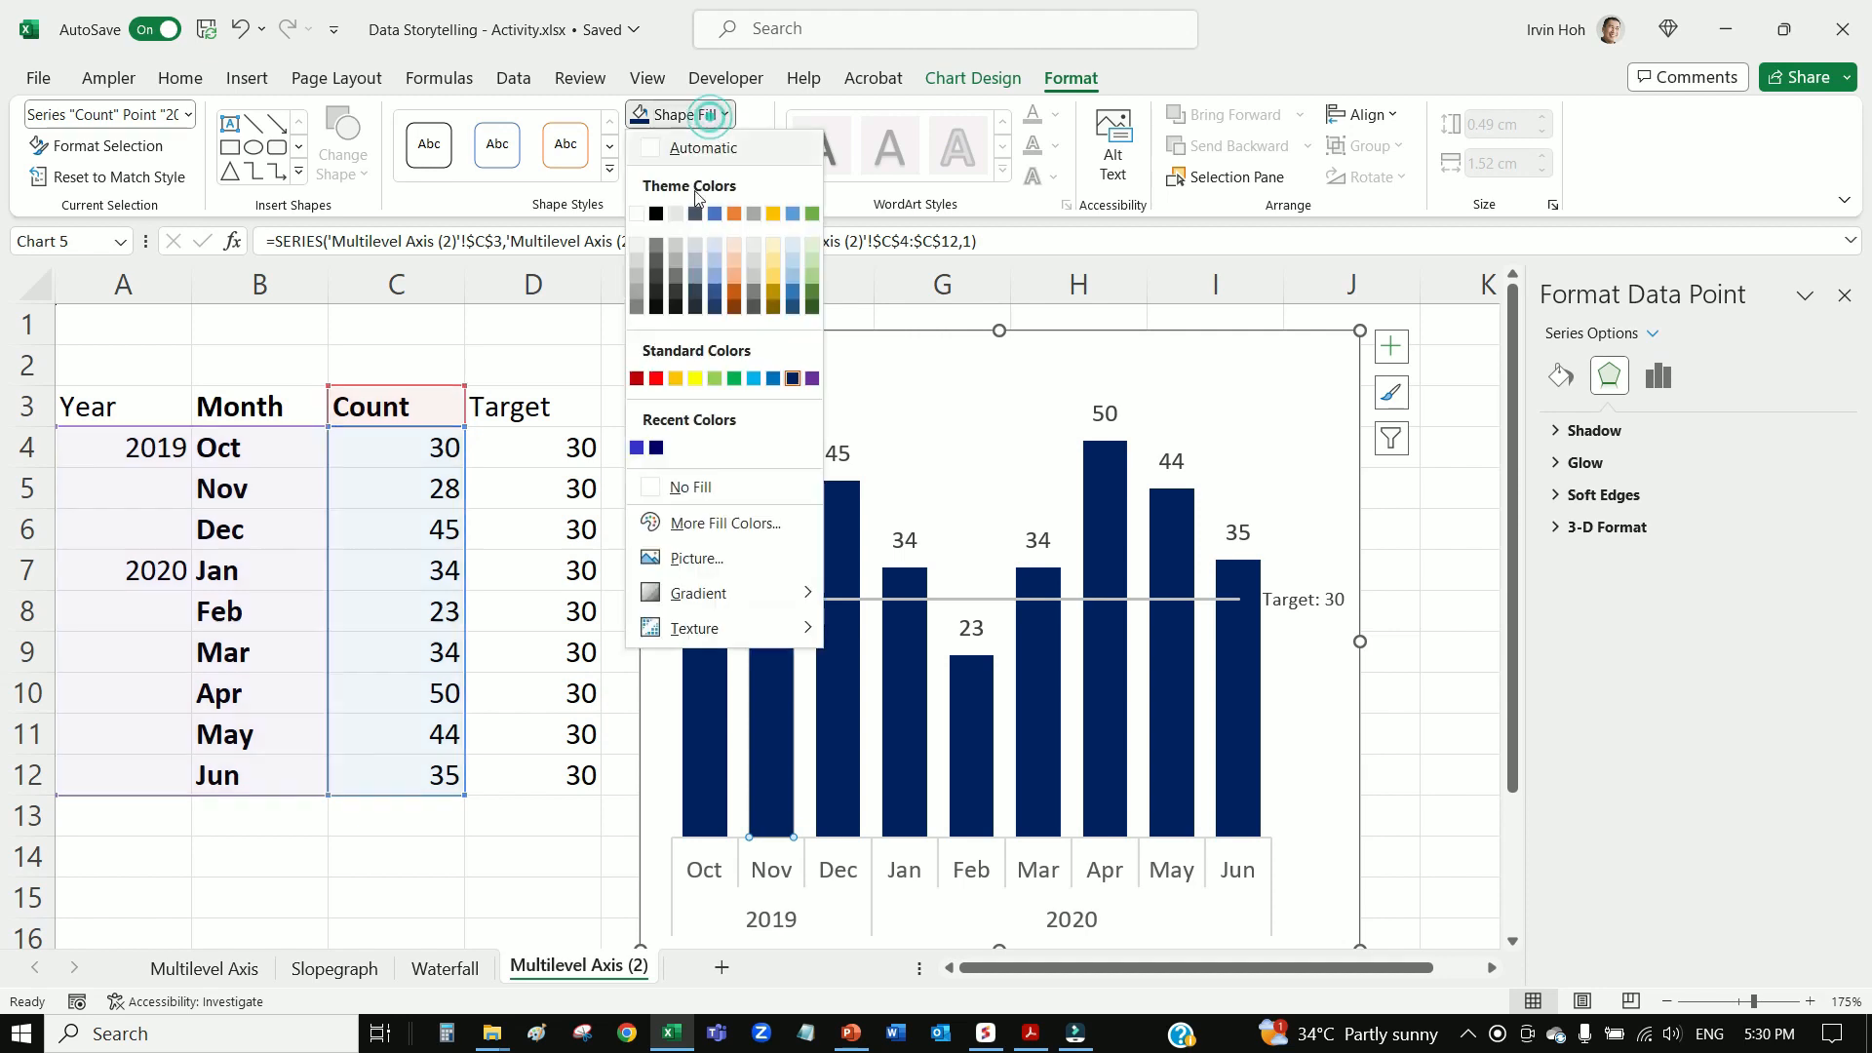
pyautogui.click(711, 245)
pyautogui.click(981, 747)
pyautogui.click(979, 685)
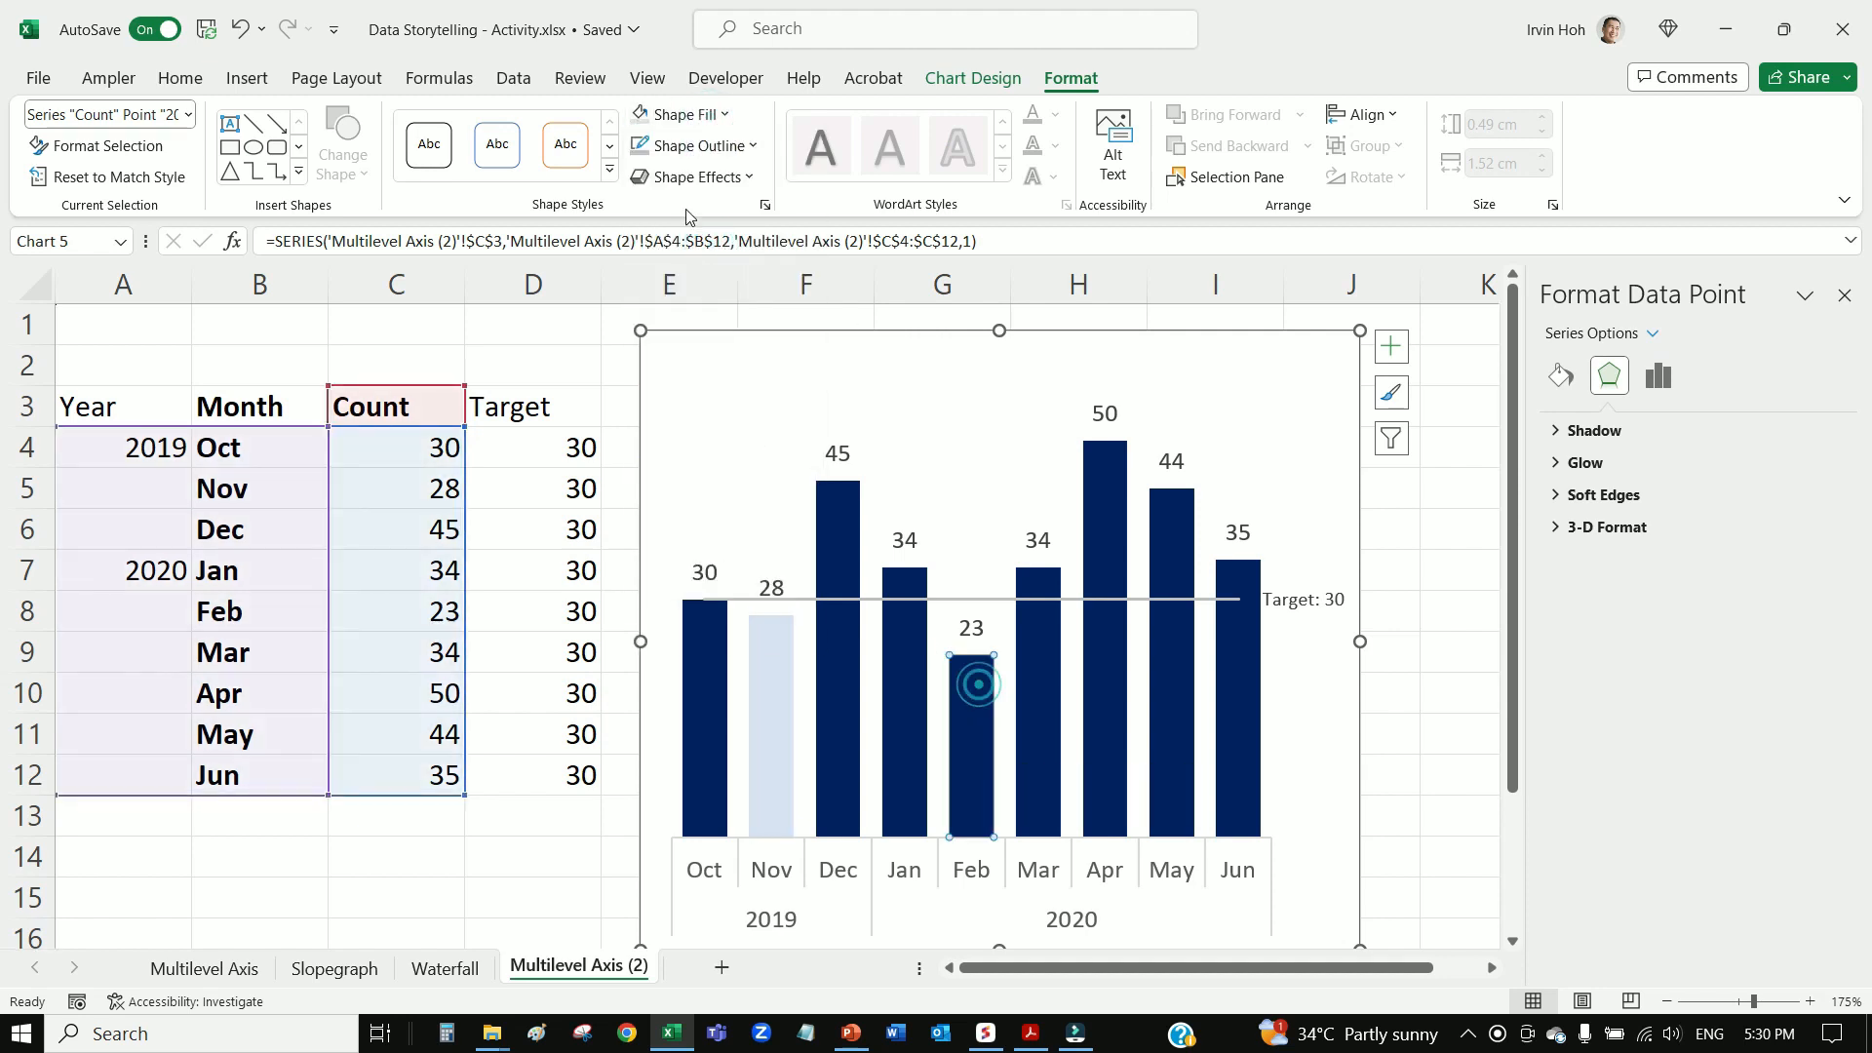
pyautogui.click(663, 114)
pyautogui.click(1414, 788)
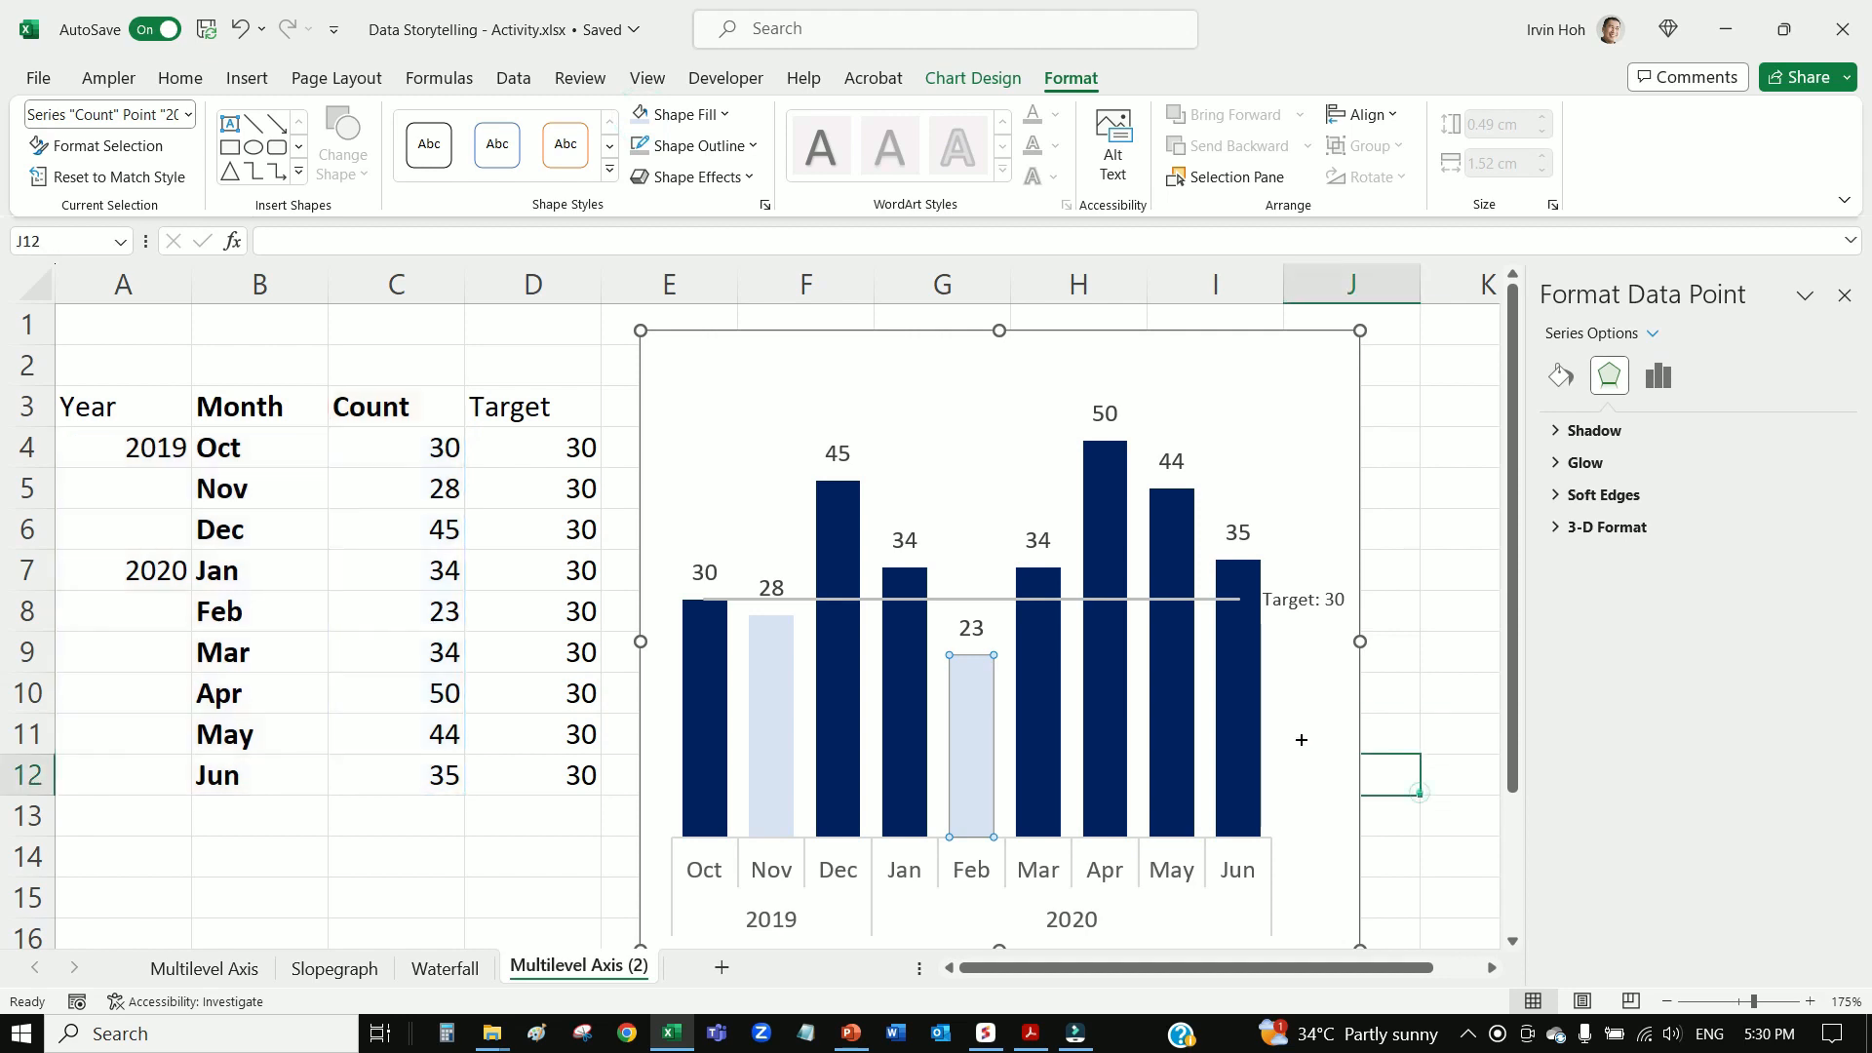
# Widen the whole chart so it extends to about the middle of worksheet column L
pyautogui.scroll(-2, 1301, 740)
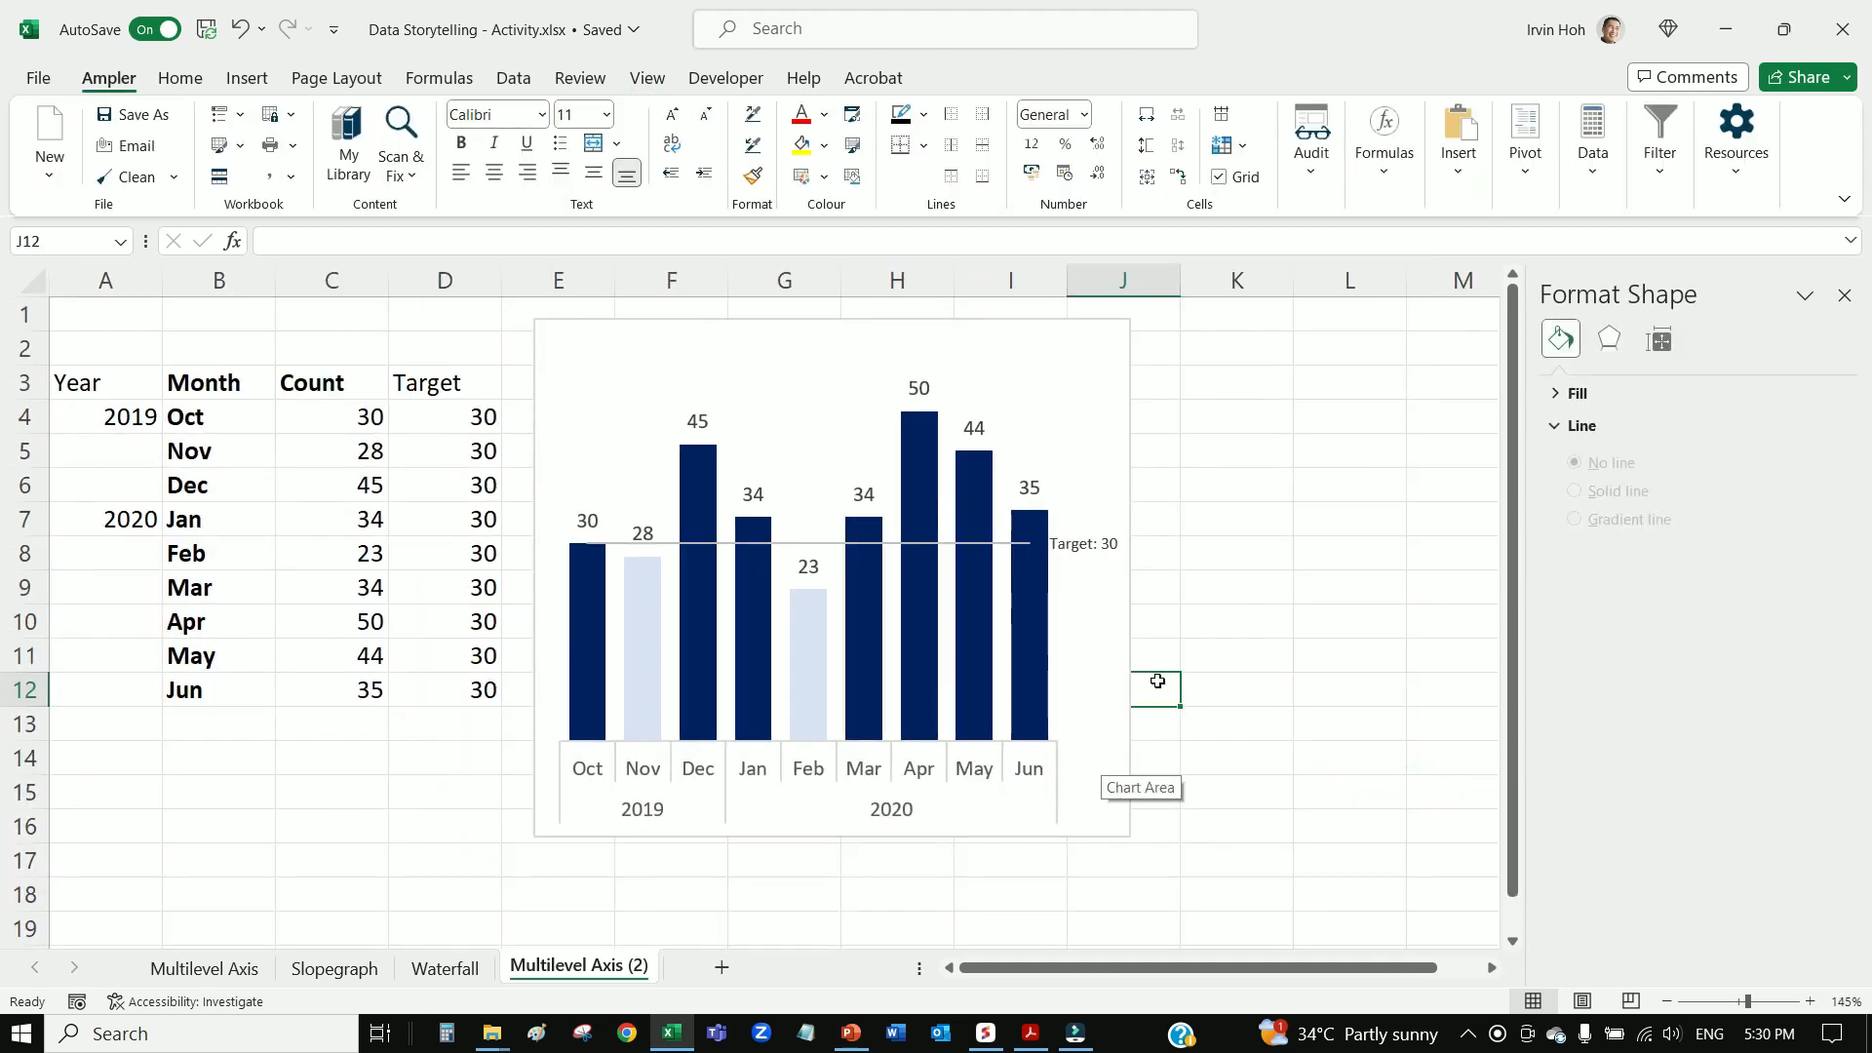
pyautogui.click(1132, 579)
pyautogui.moveTo(1132, 578); pyautogui.dragTo(1349, 579)
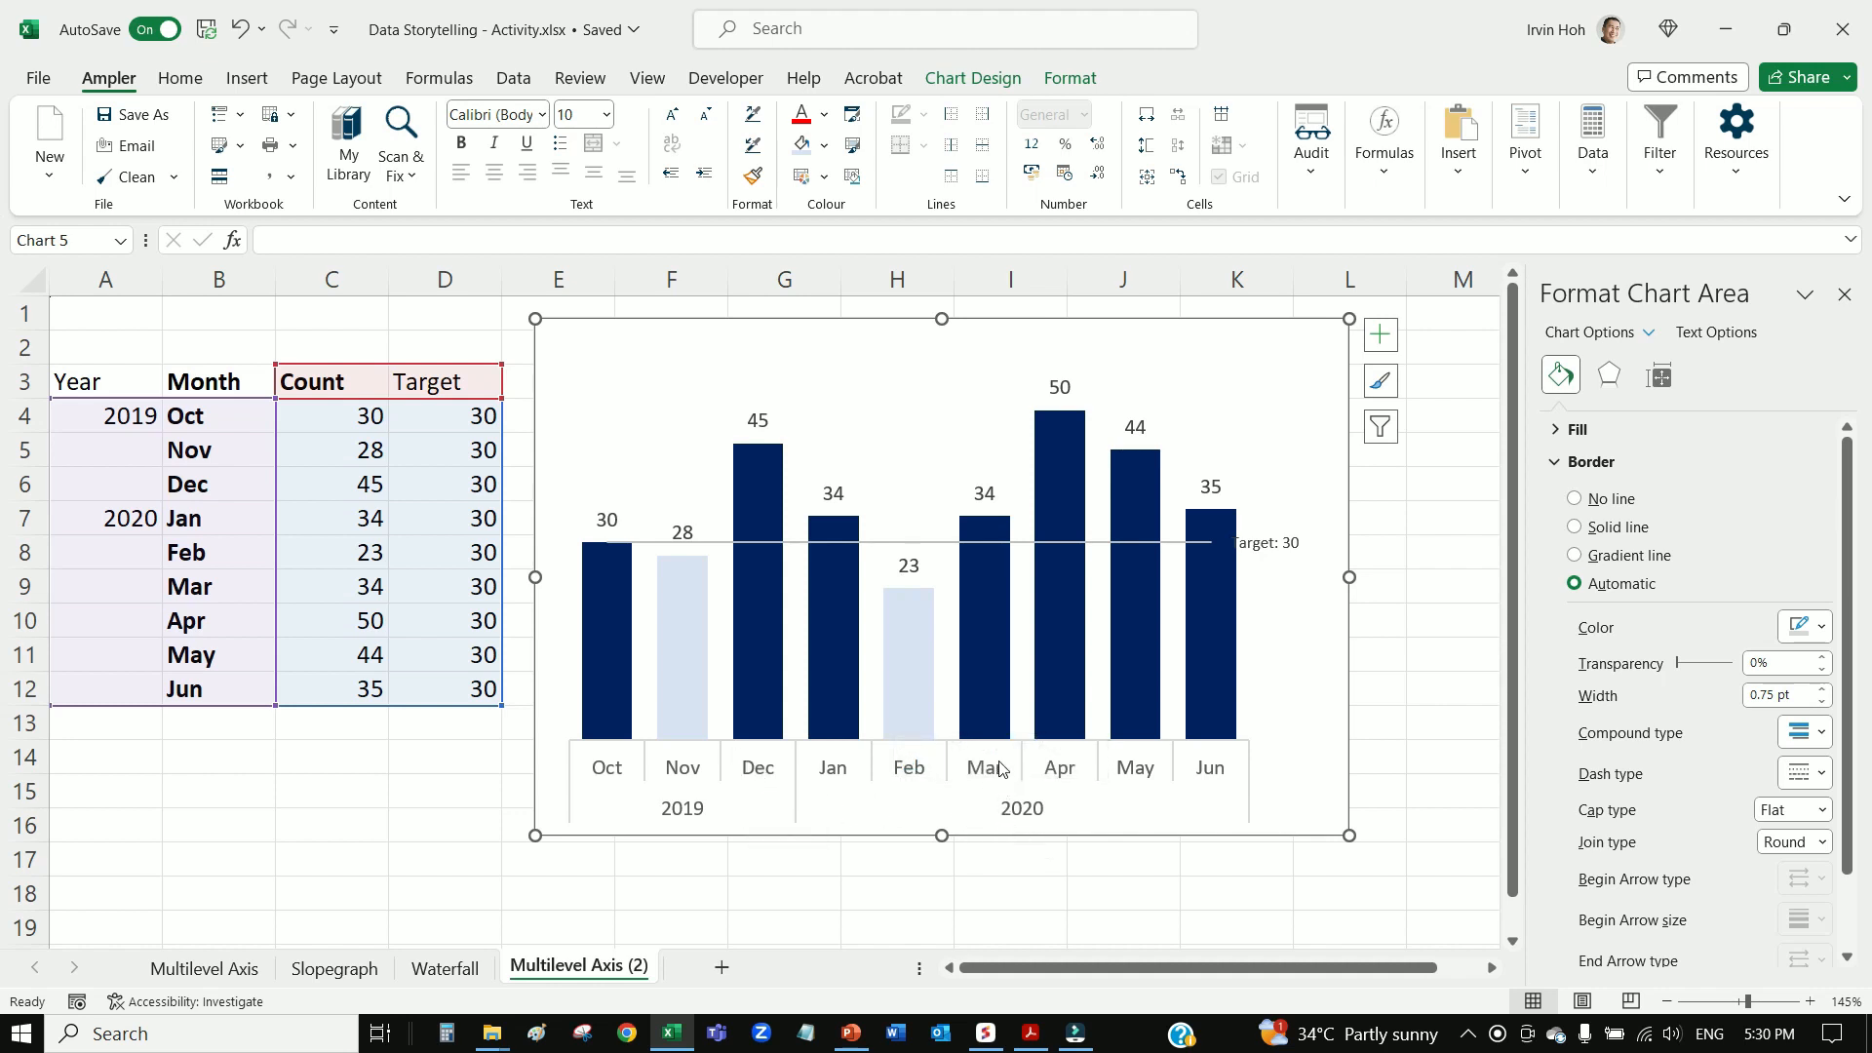
# Move the "Target: 30" label slightly away from the Jun column so it sits just past the line's end, and deselect the chart
pyautogui.click(1276, 544)
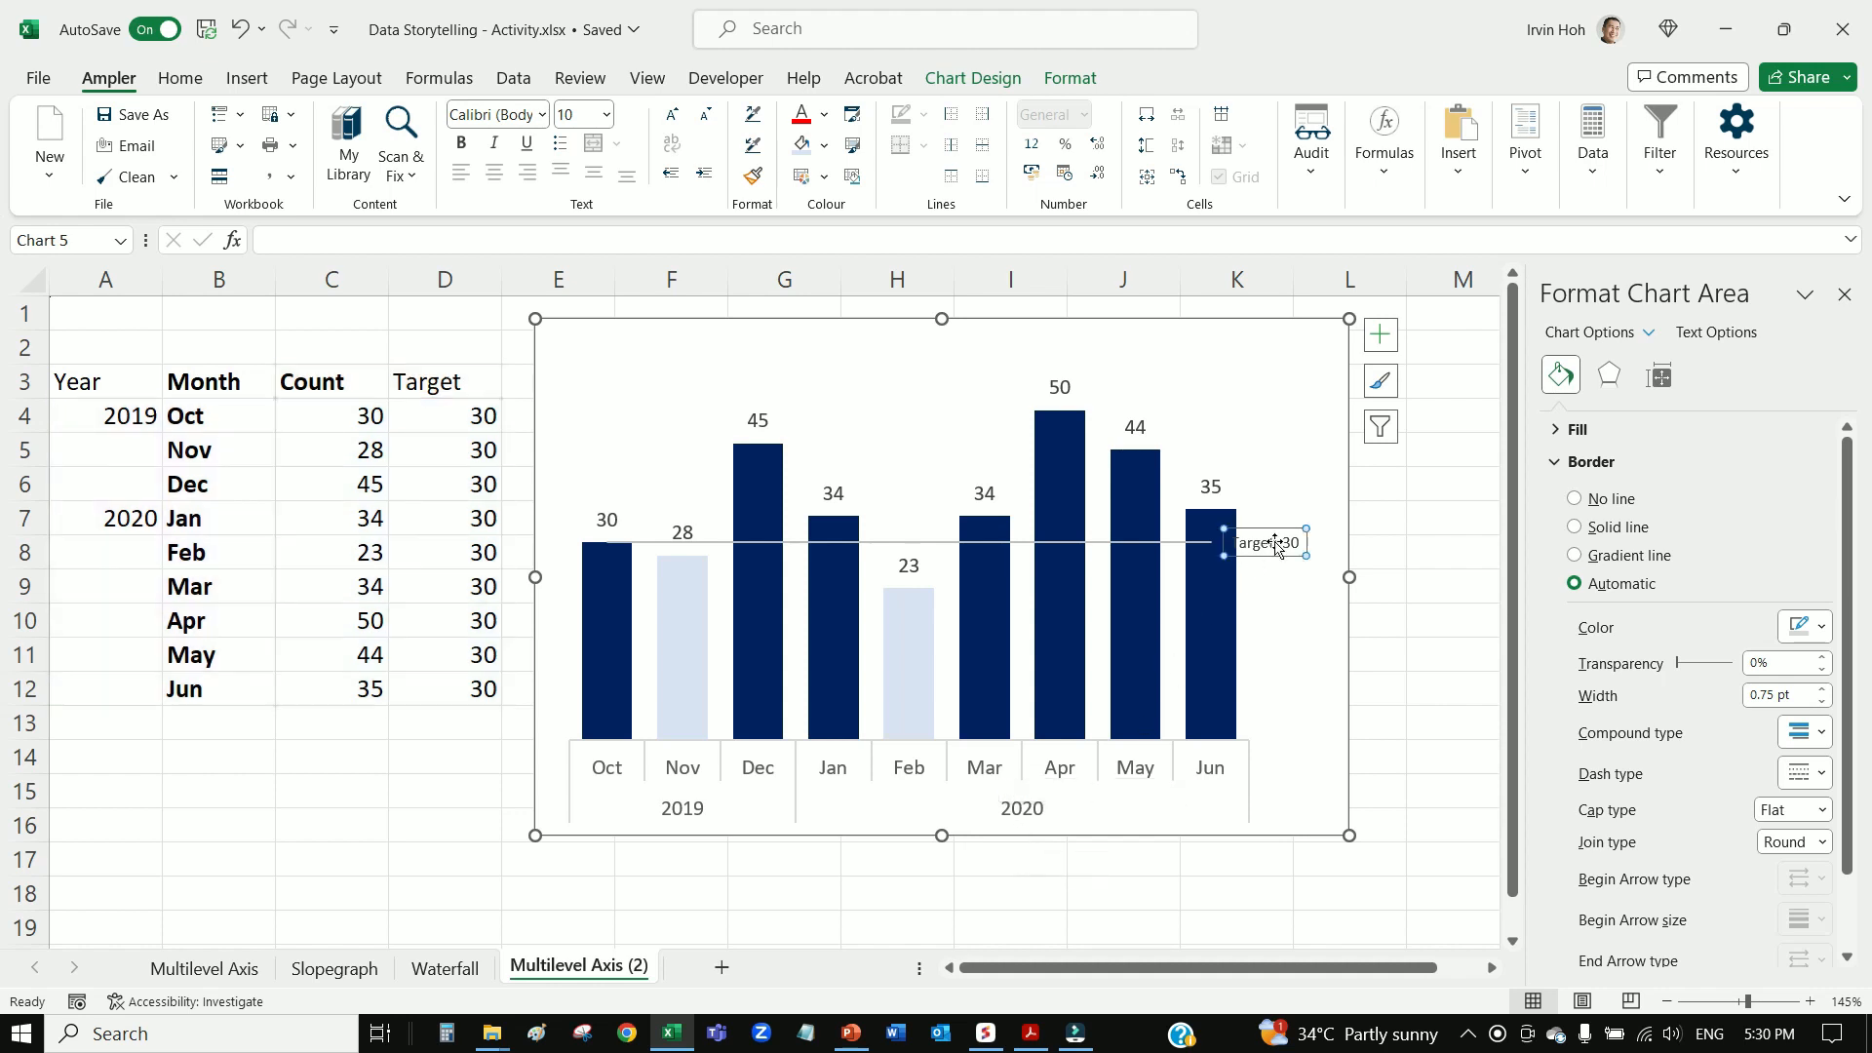
pyautogui.click(1288, 540)
pyautogui.moveTo(1287, 527); pyautogui.dragTo(1305, 528)
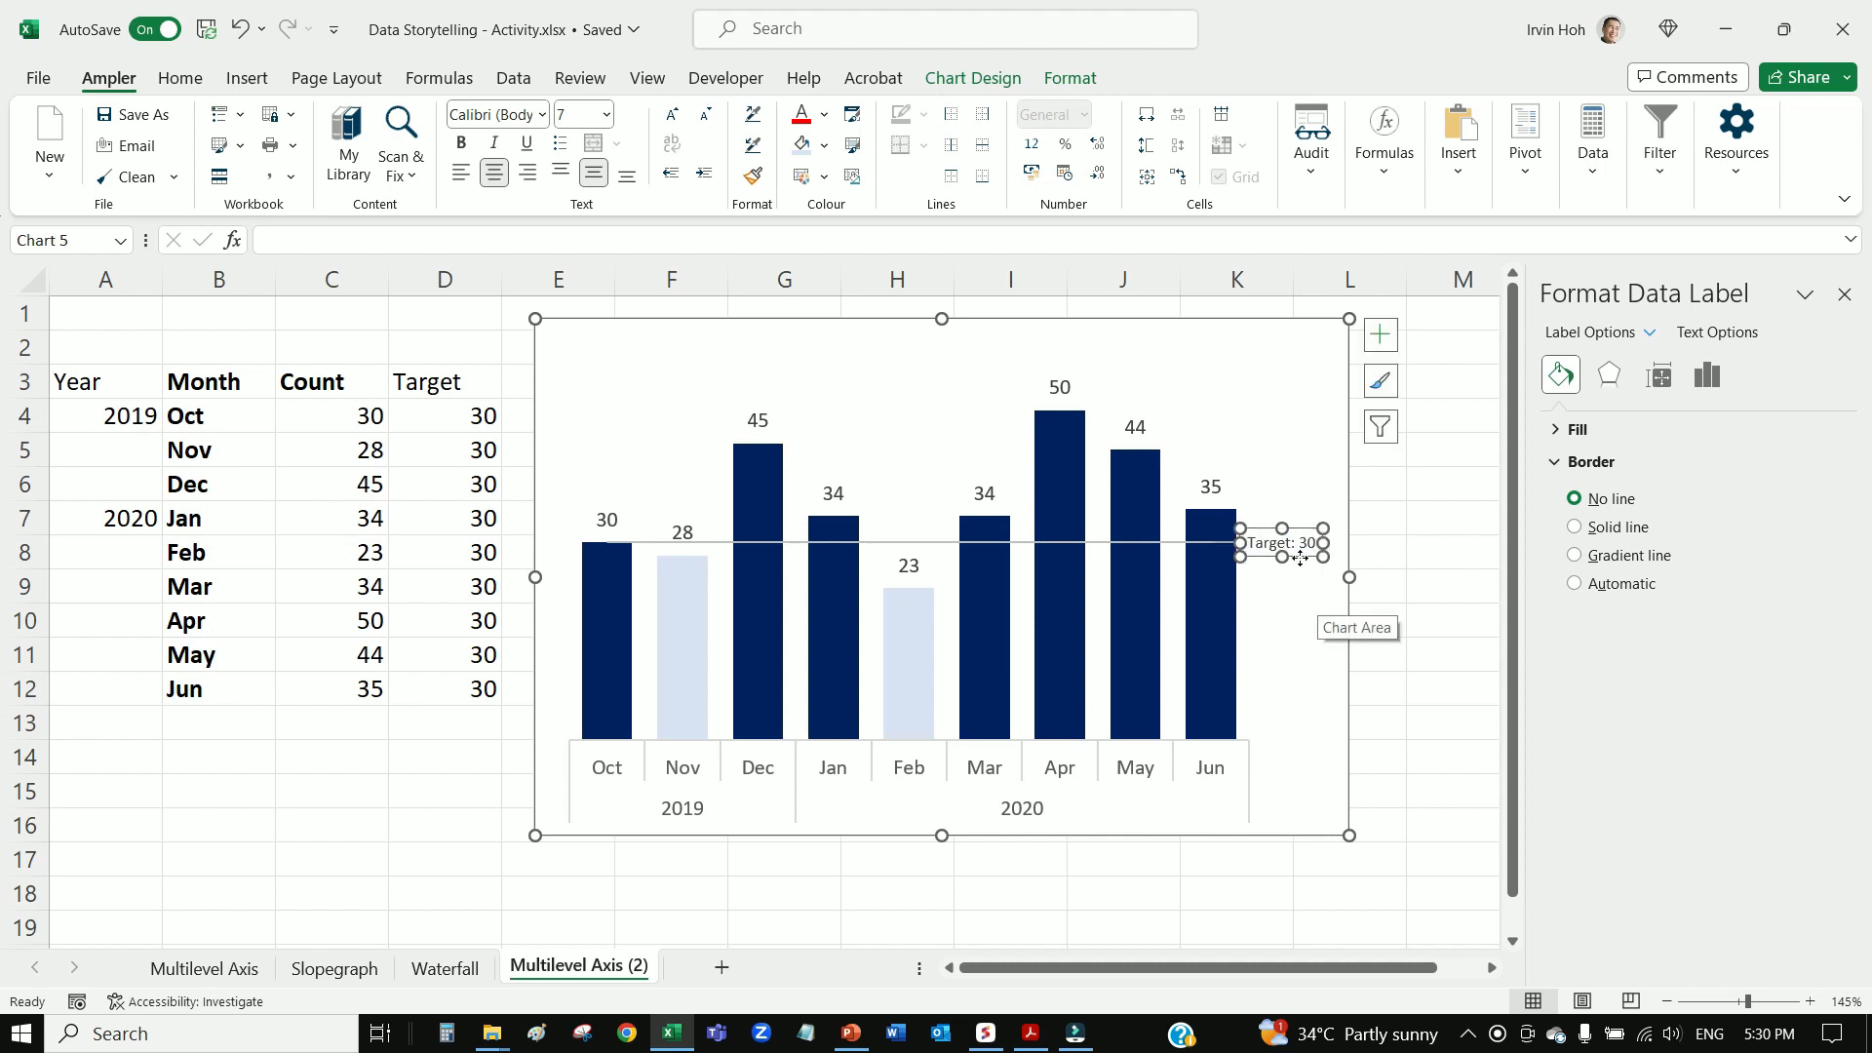
pyautogui.click(1432, 736)
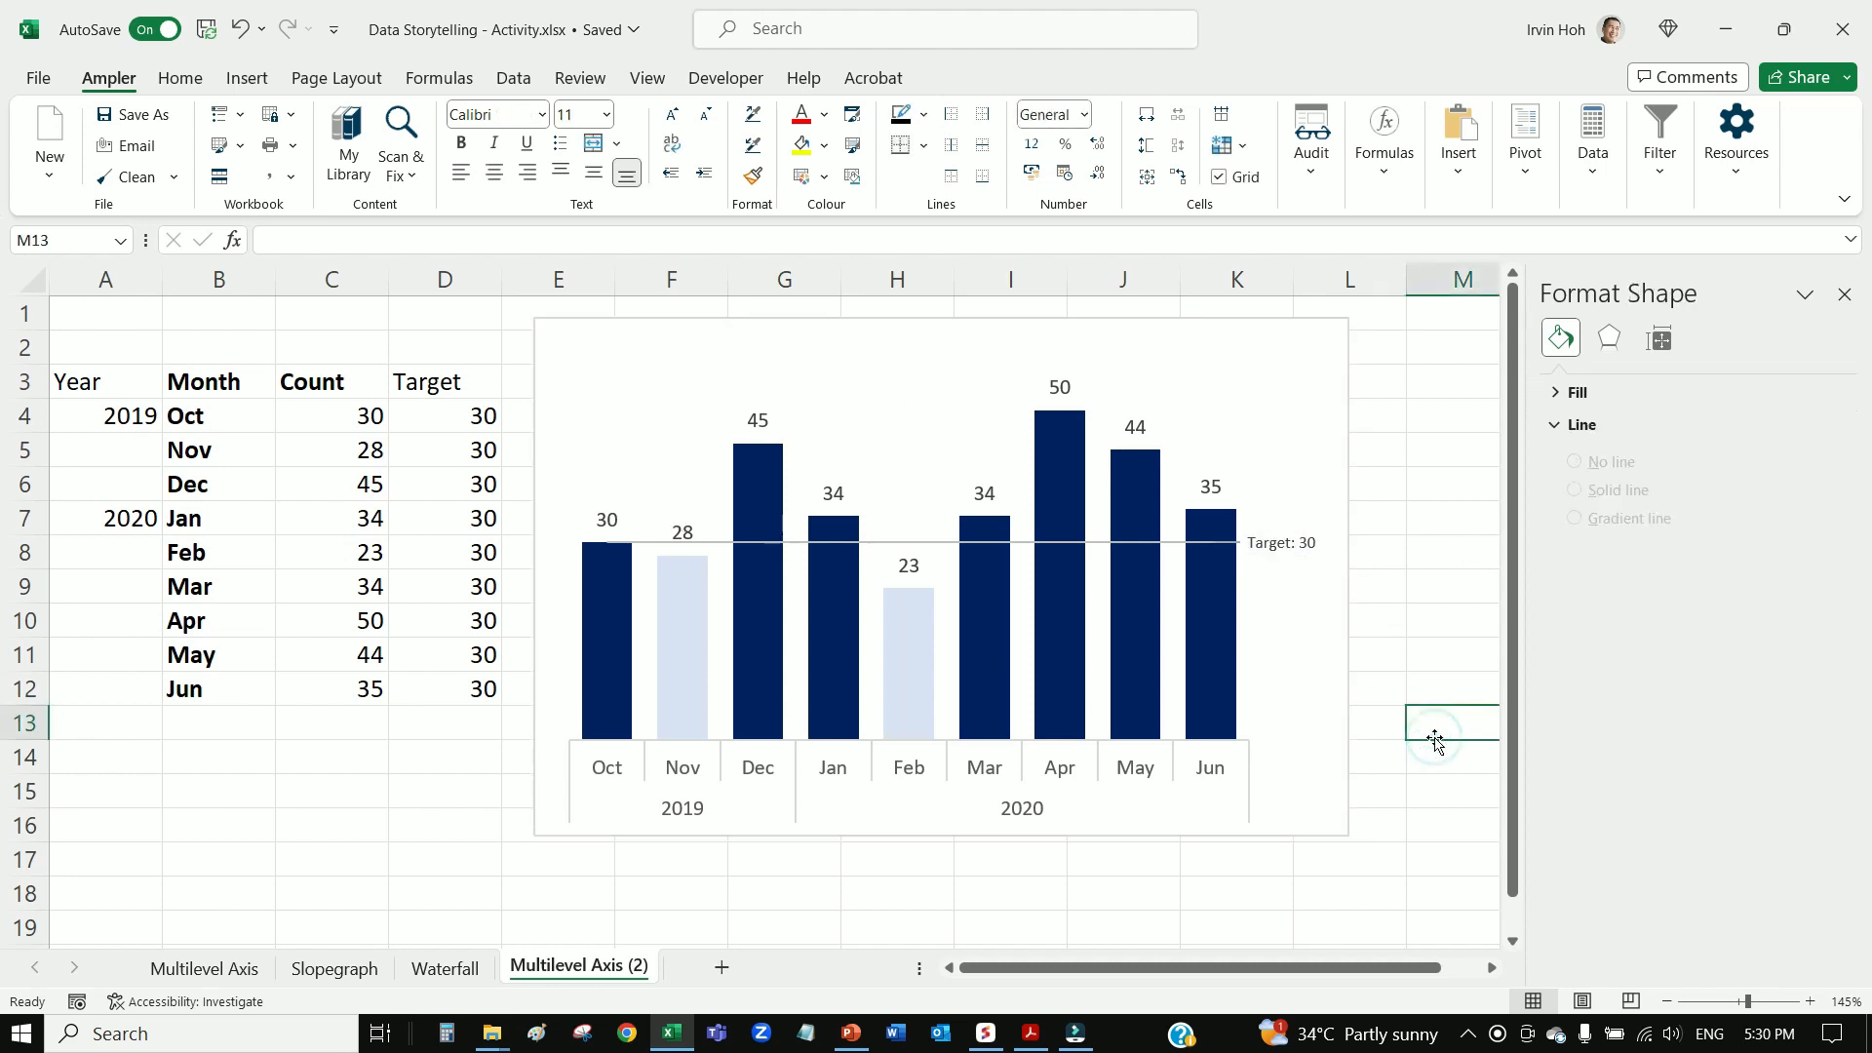